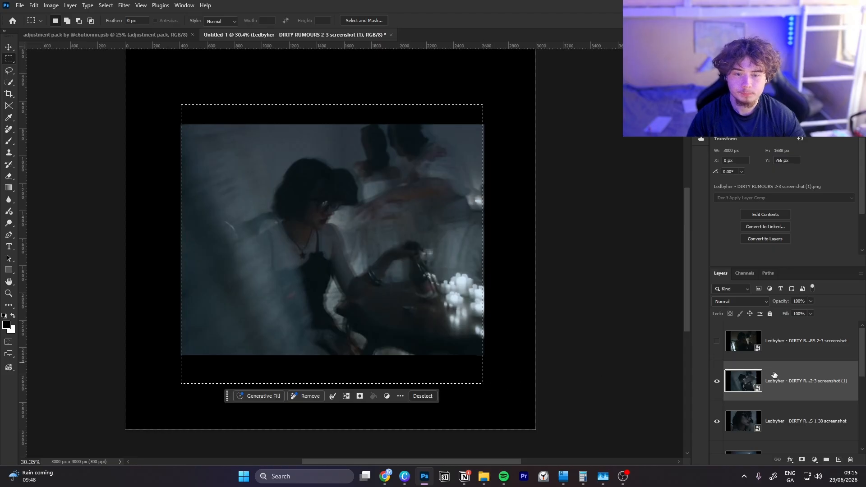
Copy the selected area of the screenshot onto its own layer and hide the other screenshot layers.
key(ctrl+j)
scroll(796, 422, down, 2)
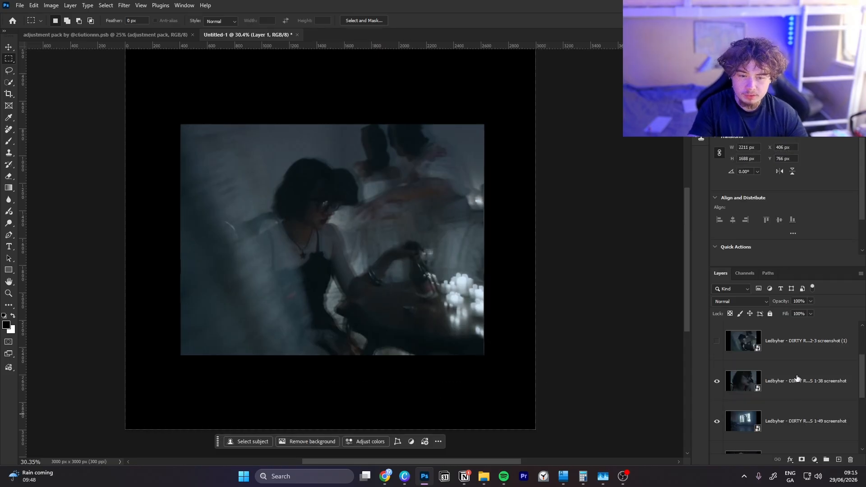
scroll(721, 433, down, 3)
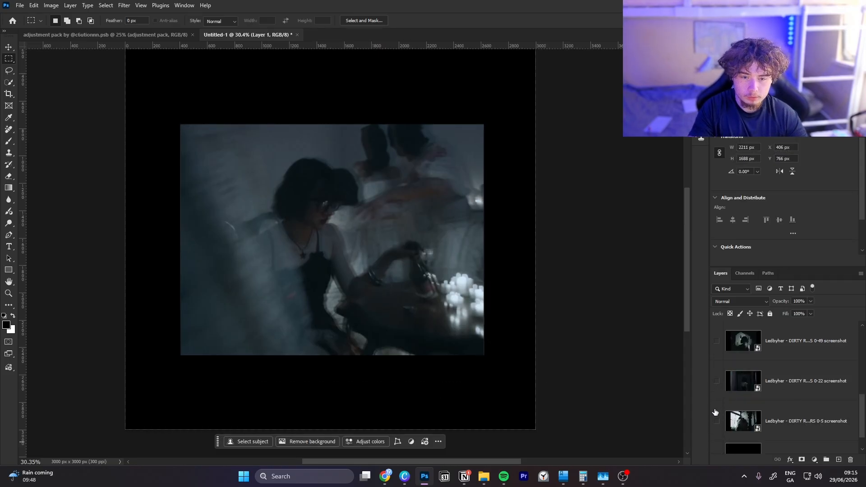
scroll(740, 388, down, 1)
Scale and reposition the cropped screenshot layer to about 3930 × 3000 px so it fills the square canvas.
key(v)
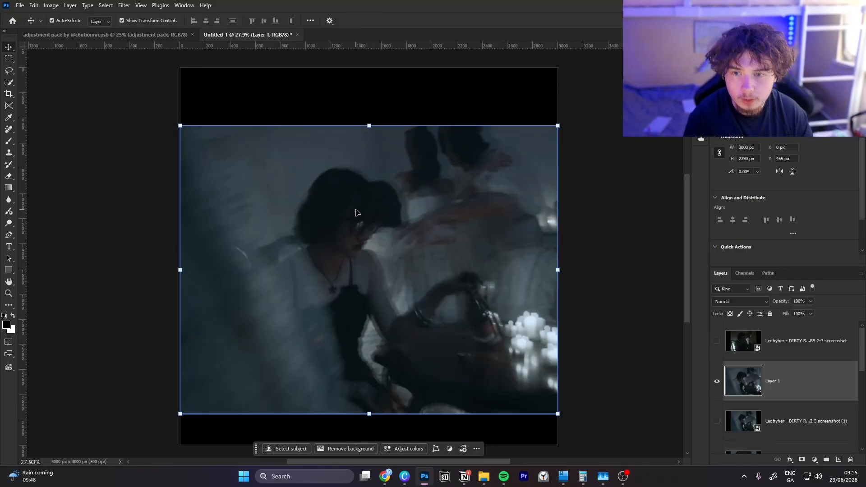
drag(558, 270, 621, 271)
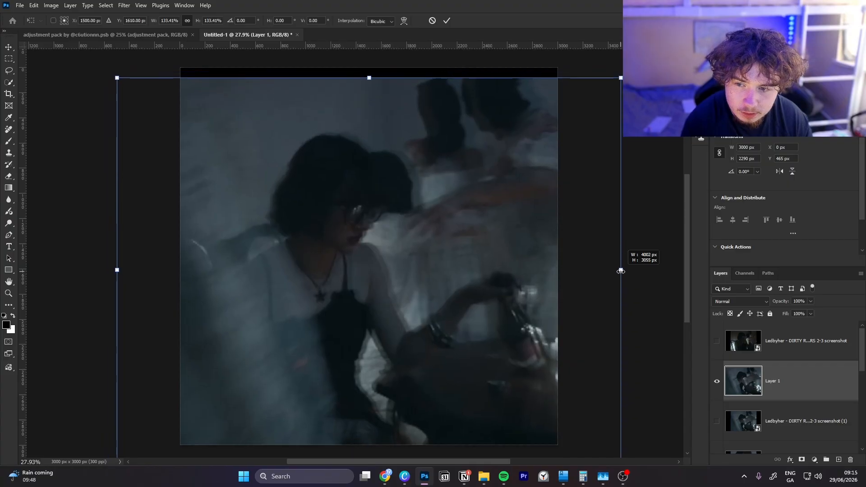
drag(517, 287, 514, 278)
drag(418, 353, 401, 328)
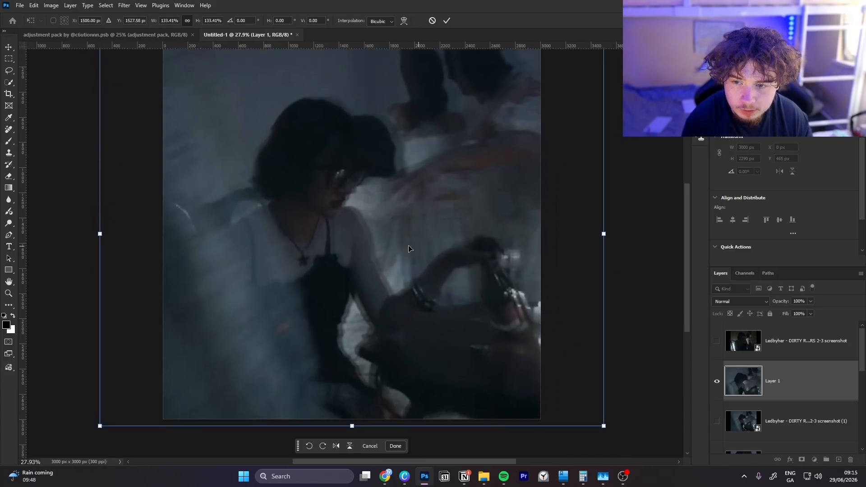
drag(352, 426, 352, 419)
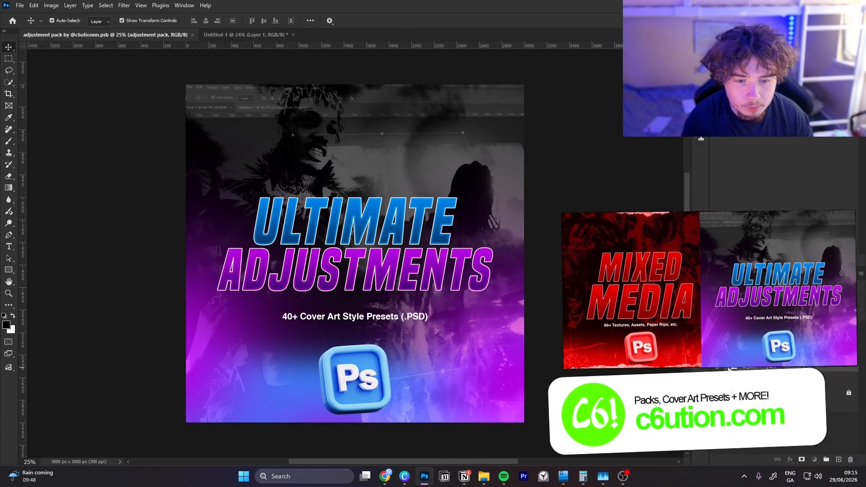
Copy the Clean Dark preset group from the adjustment pack document into the Untitled-1 cover document.
click(727, 367)
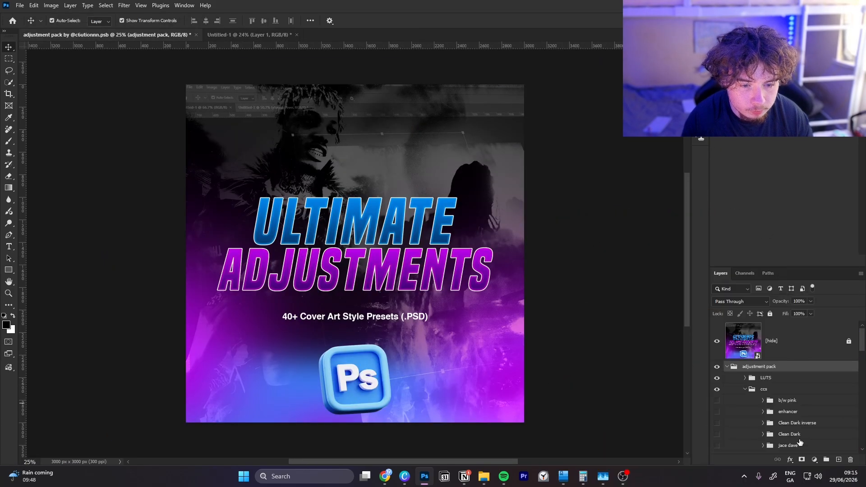
click(797, 438)
drag(232, 53, 567, 209)
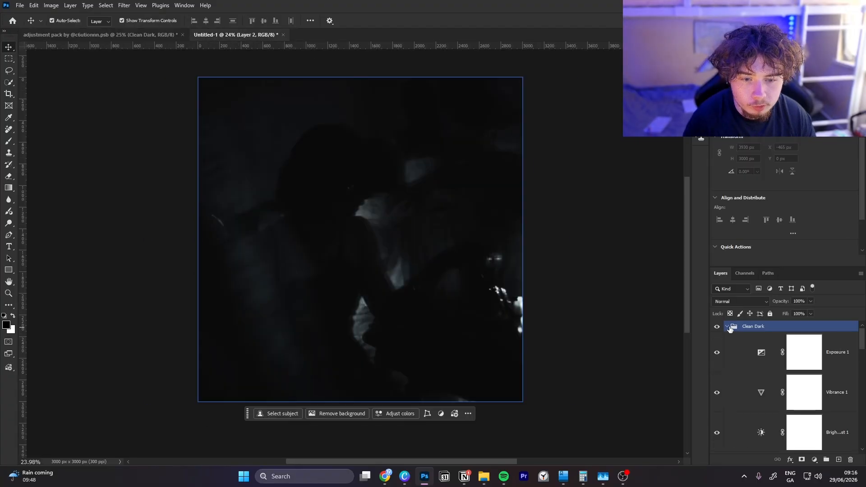
Hide the Color Fill 1 noise layer in the Clean Dark group and add a Grain adjustment layer.
scroll(761, 341, down, 3)
scroll(785, 379, down, 4)
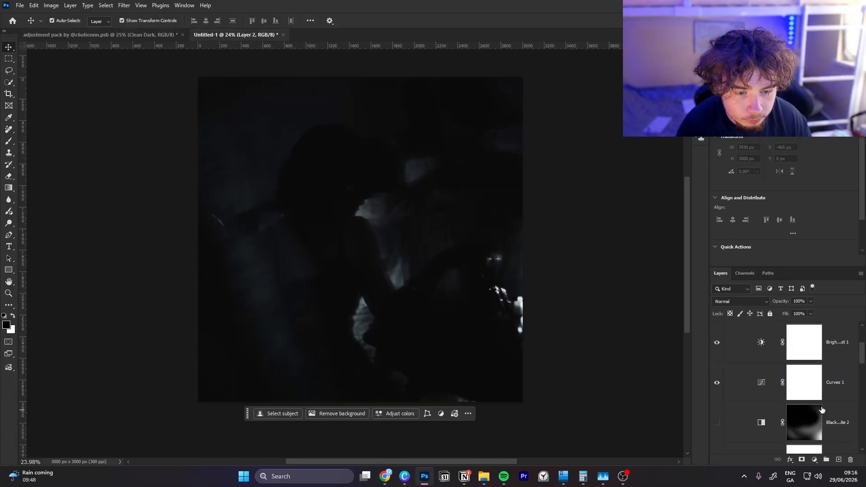
click(816, 381)
click(765, 431)
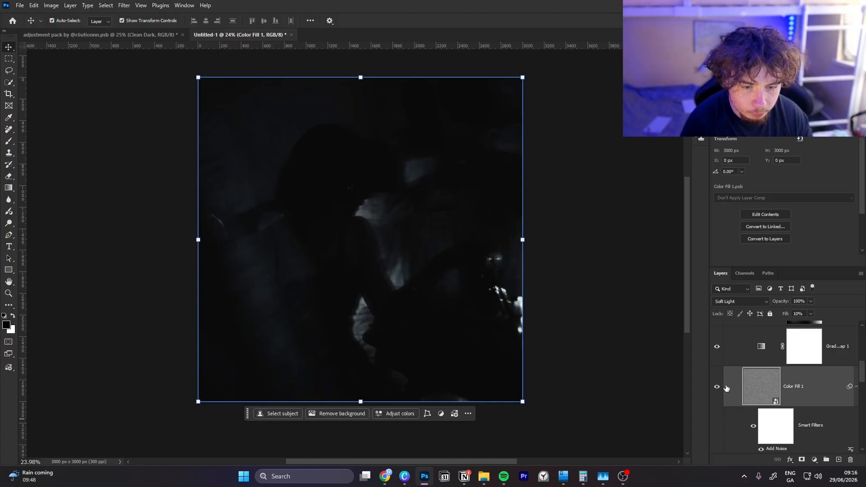
click(718, 387)
click(815, 459)
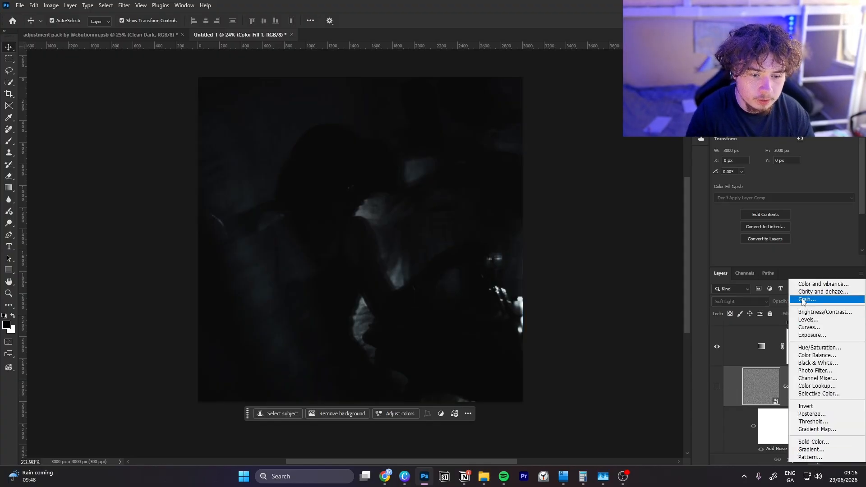
click(808, 300)
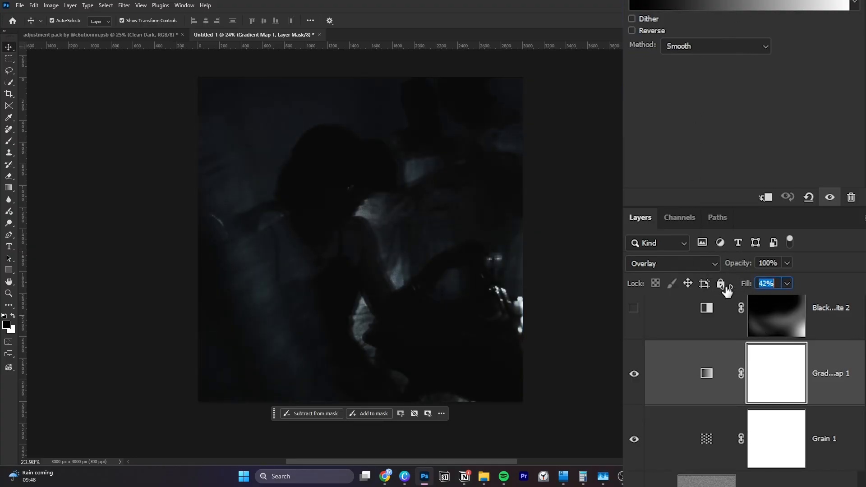
Set the Gradient Map 1 fill to 36% and review the Curves 1 and Brightness/Contrast 1 settings.
scroll(839, 379, up, 3)
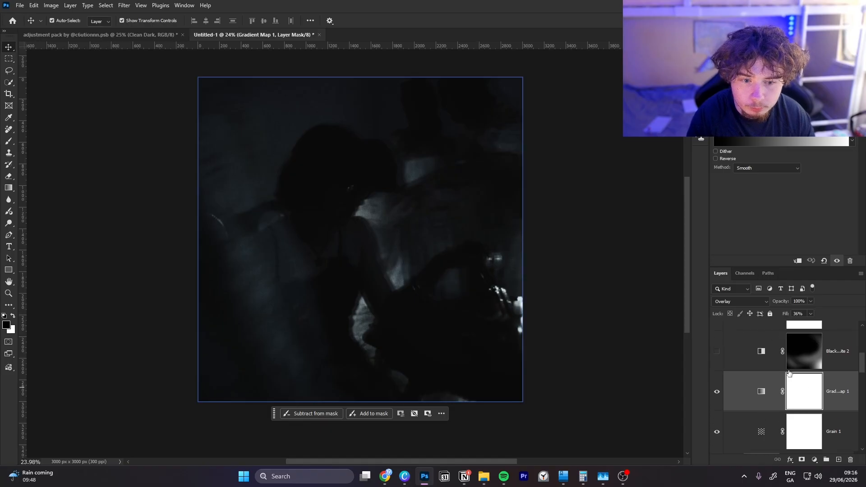
click(846, 385)
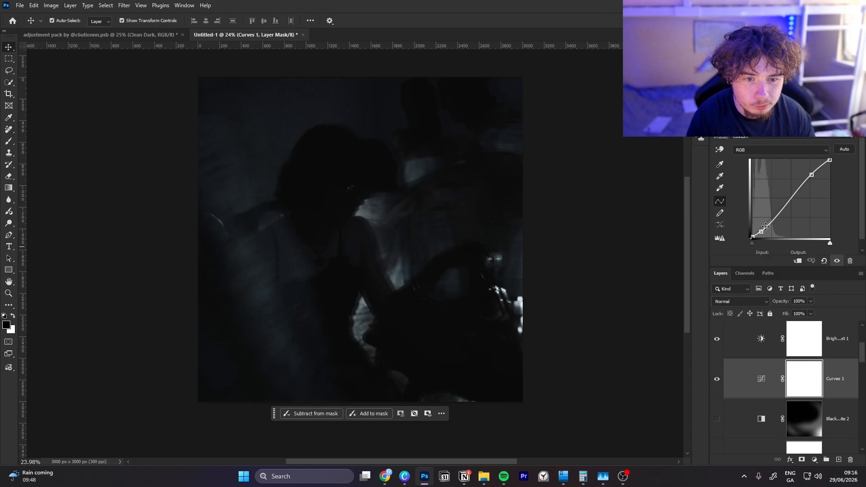
scroll(839, 361, up, 1)
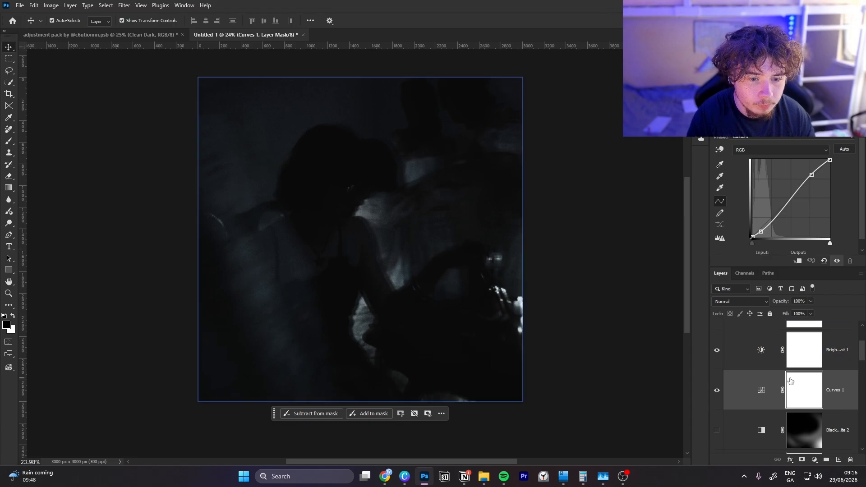
click(841, 365)
click(761, 361)
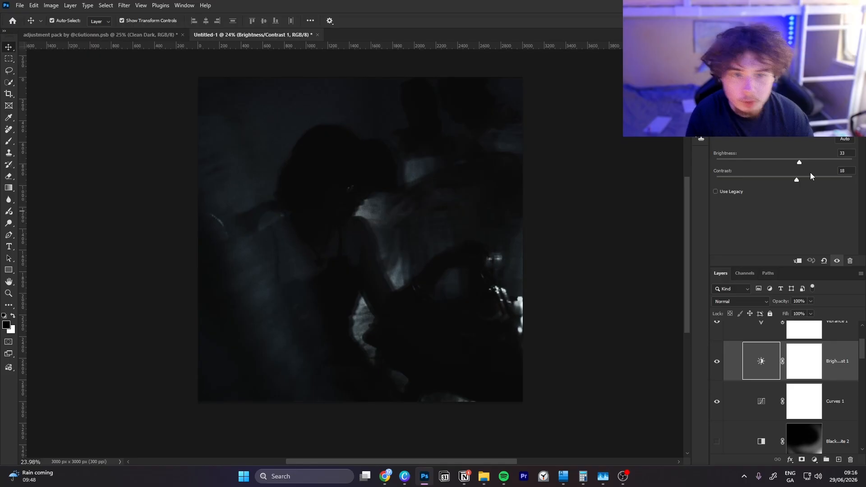
Open the Vibrance 1 settings and compare the image with that adjustment hidden and shown.
scroll(767, 352, up, 1)
click(759, 351)
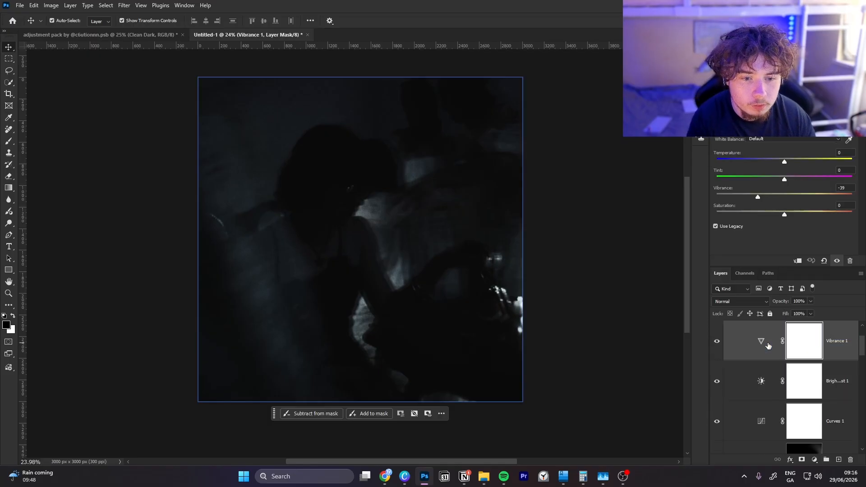
click(715, 363)
click(715, 362)
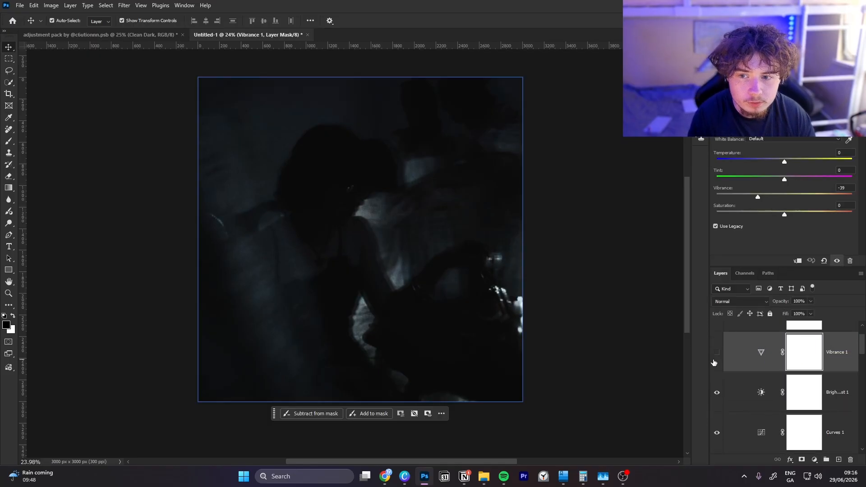
click(714, 362)
click(716, 362)
click(715, 361)
click(717, 354)
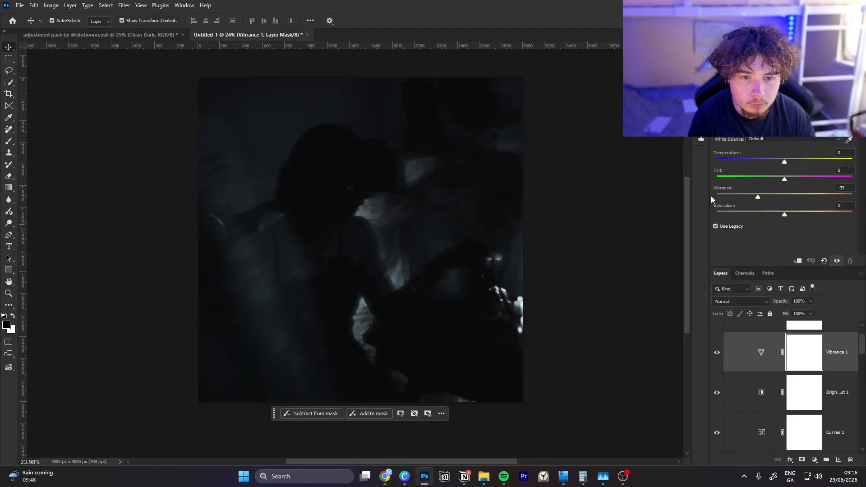
Open the Exposure 1 settings and compare the image with the Vibrance 1 and Exposure 1 layers toggled.
scroll(812, 361, up, 2)
click(842, 353)
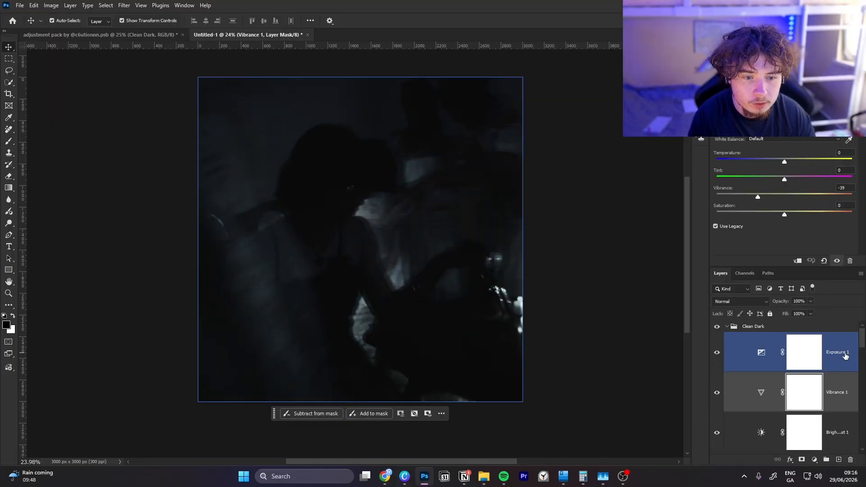
click(717, 393)
click(717, 392)
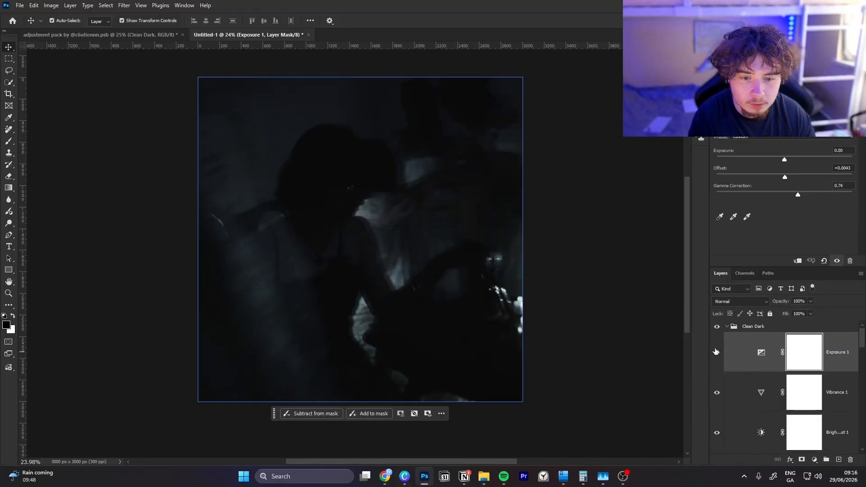
click(716, 351)
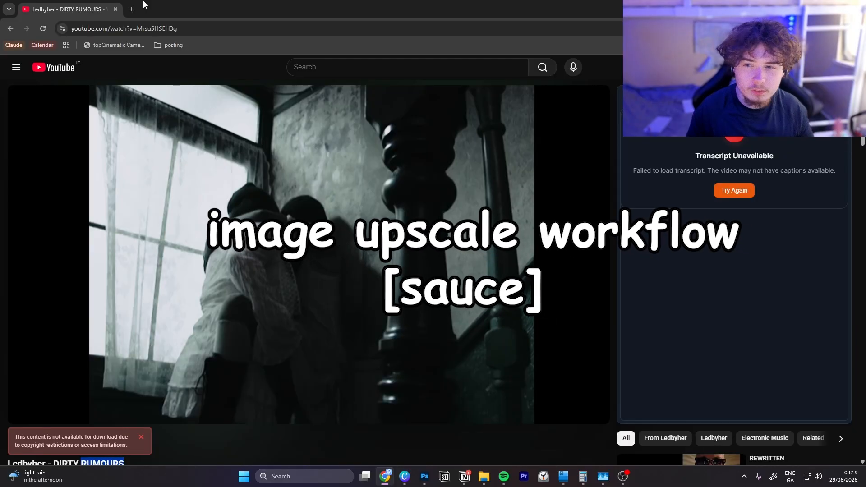
Switch to Chrome and open Claude in a new tab.
click(134, 8)
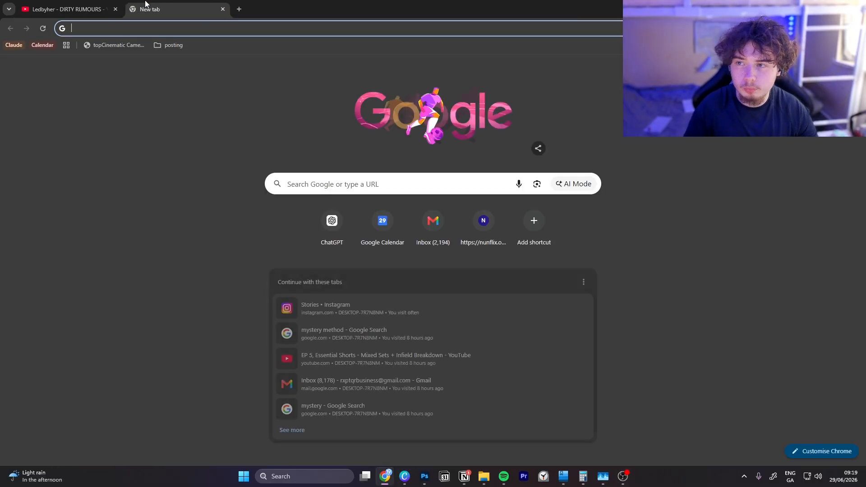
text(cla)
key(Return)
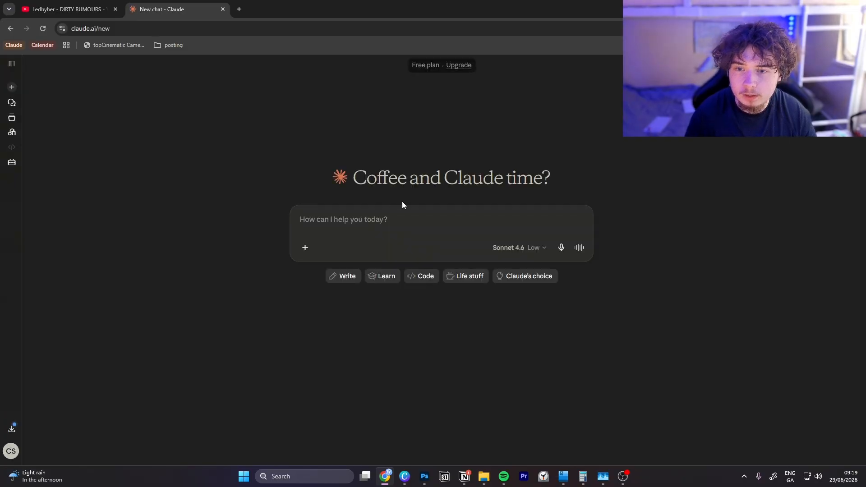
Ask Claude "give me a gemini prompt to upscale this image" with the cropped screenshot attached.
text(give)
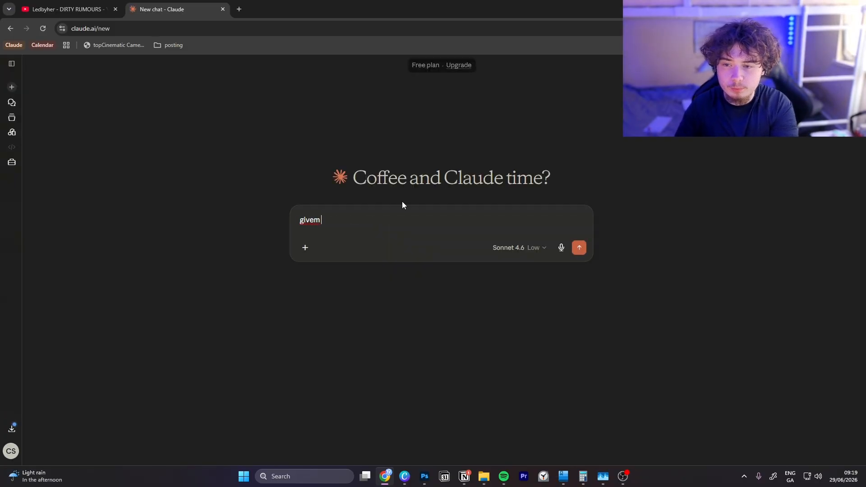
text( me a gemin)
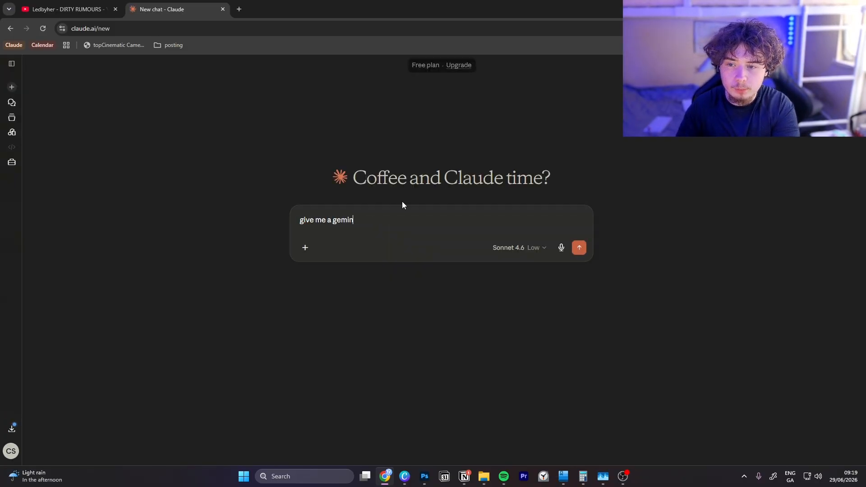
text(i prompt to ups)
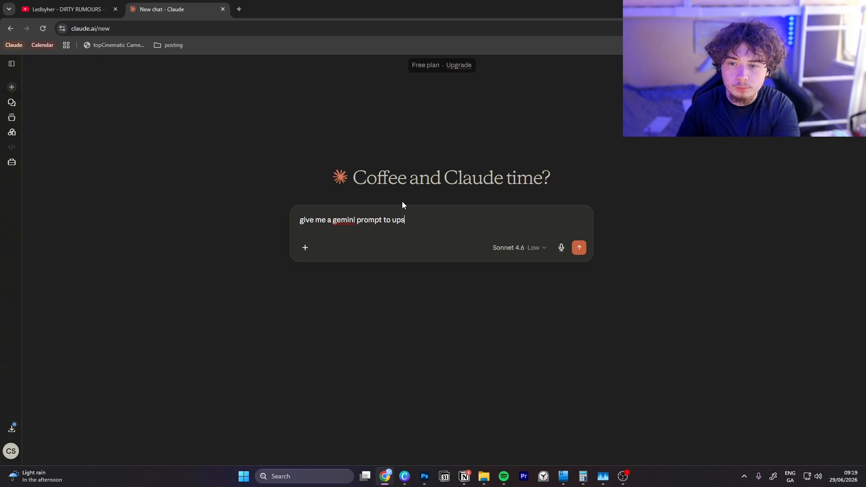
text(cale this image)
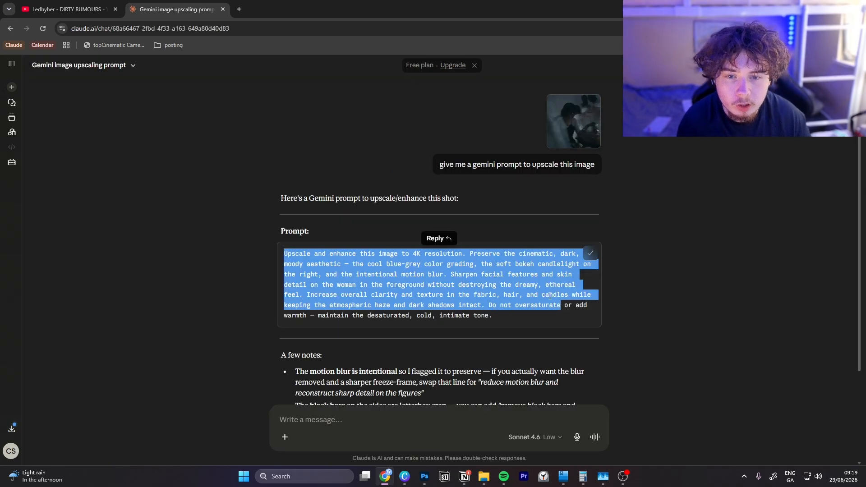
Open Gemini at gemini.google.com/app in a new browser tab.
click(342, 330)
click(239, 9)
text(gemini.google.com/app)
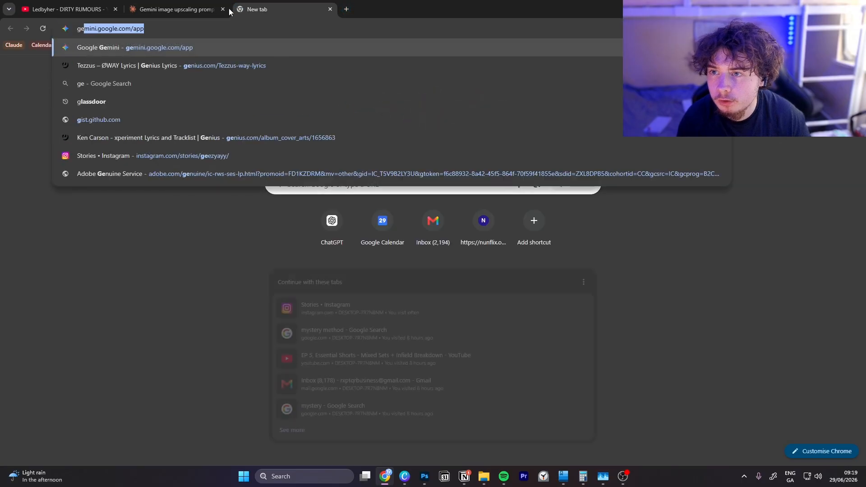
key(Return)
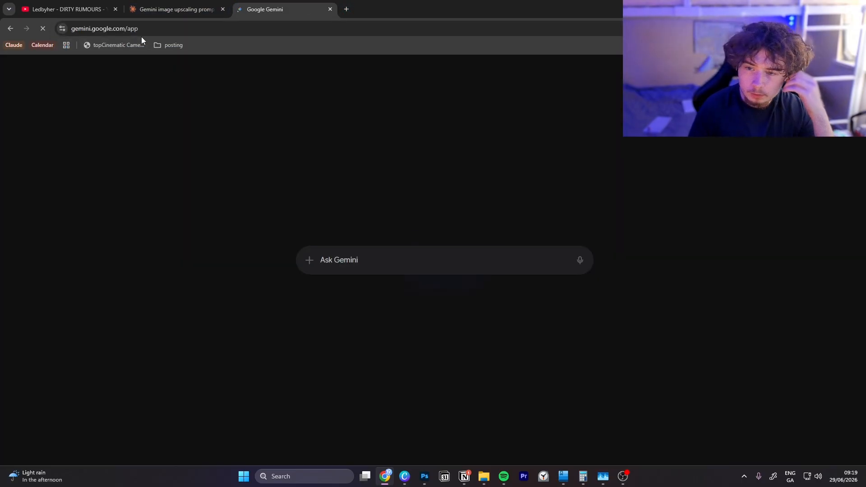
Enter Claude's 4K upscale prompt in Gemini and attach the image from File Explorer.
text(Upscale and enhance this image to 4K resolution. Preserve the cinematic, dark, moody aesthetic — the cool blue-grey color grading, the soft bokeh candlelight on the right, and the intentional motion blur. Sharpen facial features and skin detail on the woman in the foreground without destroying the dreamy, ethereal feel. Increase overall clarity and texture in the fabric, hair, and candles while keeping the atmospheric haze and dark shadows intact. Do not oversaturate or add warmth — maintain the desaturated, cold, intimate tone.)
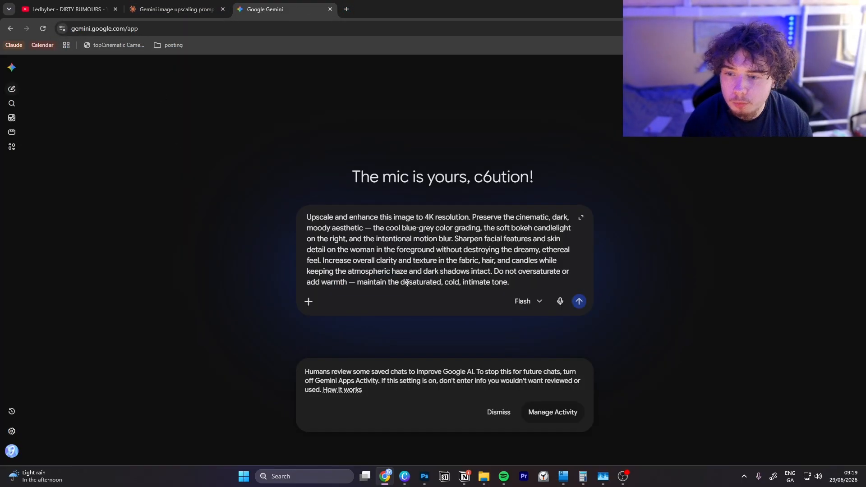
click(484, 474)
drag(253, 226, 522, 252)
click(527, 293)
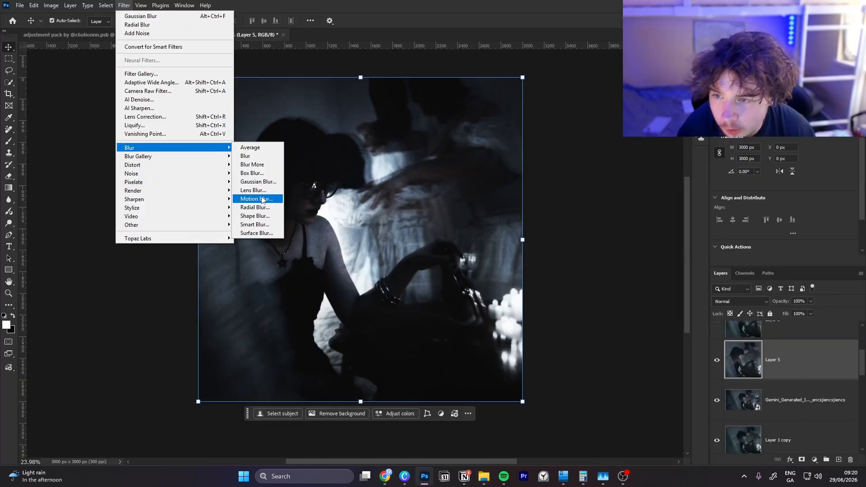
Apply a Motion Blur to Layer 5 with an angle of 0° and a distance of 85 pixels.
click(253, 195)
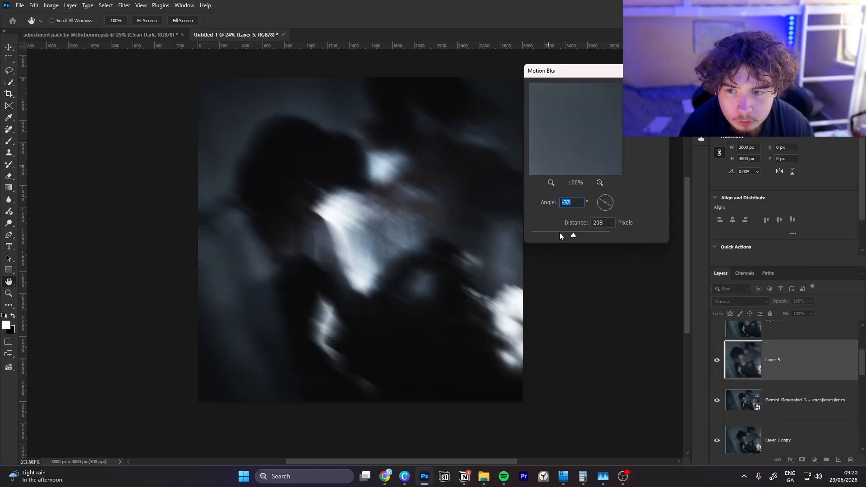
drag(553, 238, 558, 236)
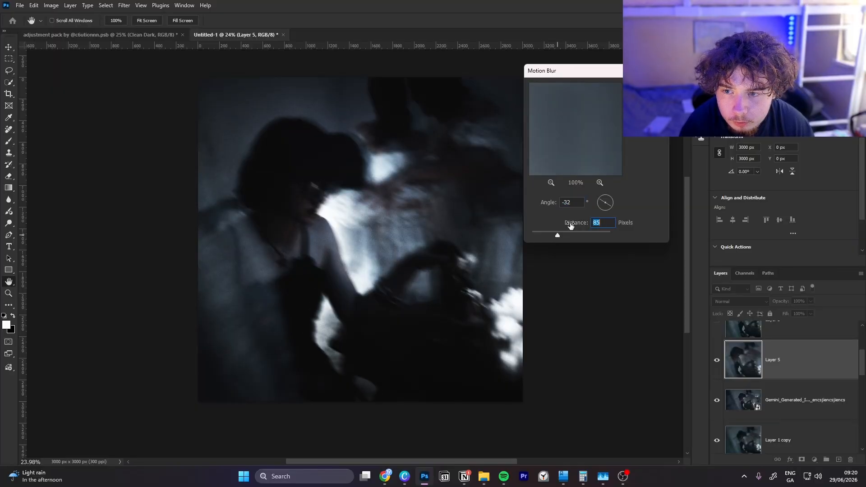
click(598, 202)
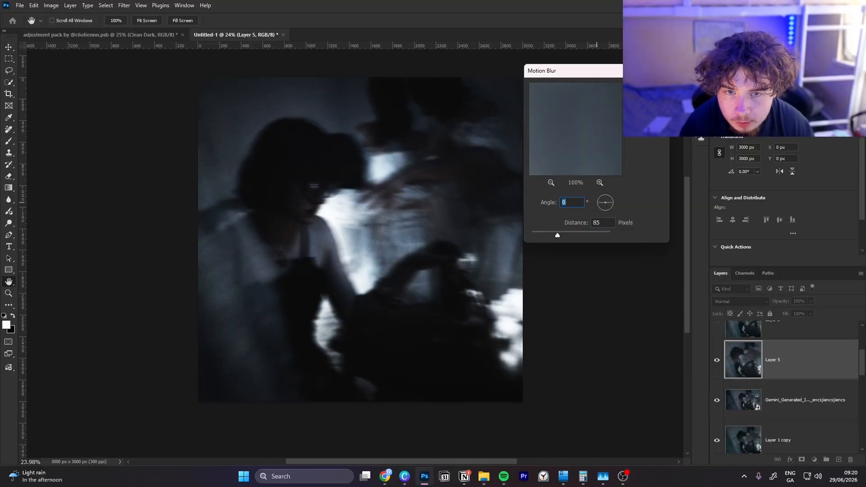
click(647, 86)
Set Layer 5's blend mode to Linear Dodge (Add) and its fill to 72%.
click(741, 302)
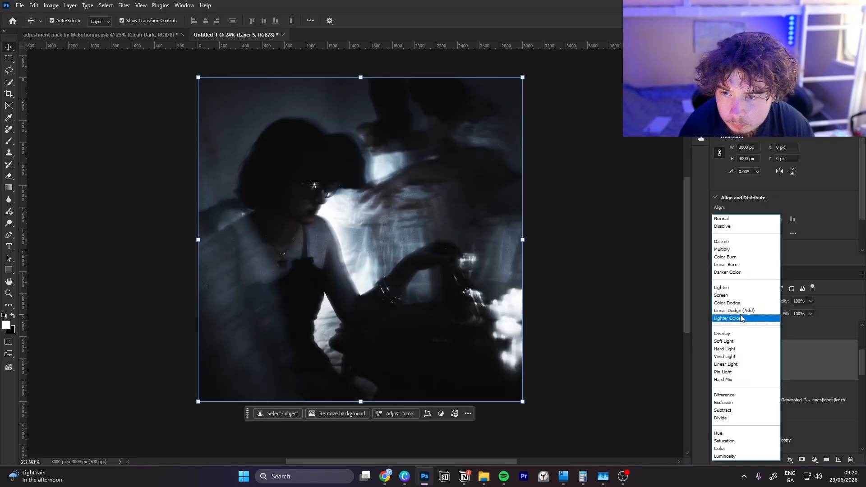
click(742, 311)
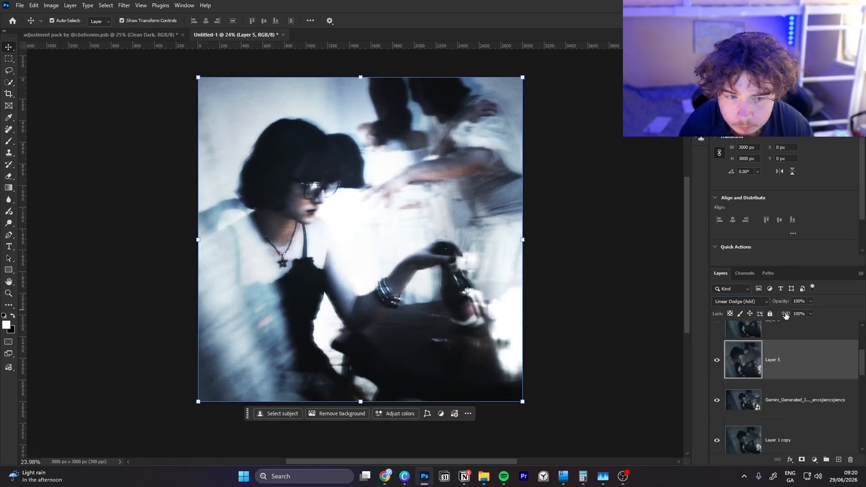
drag(786, 315, 773, 314)
Add a layer mask to Layer 5 and paint out the glow over the middle of the image with a large soft black brush.
click(801, 460)
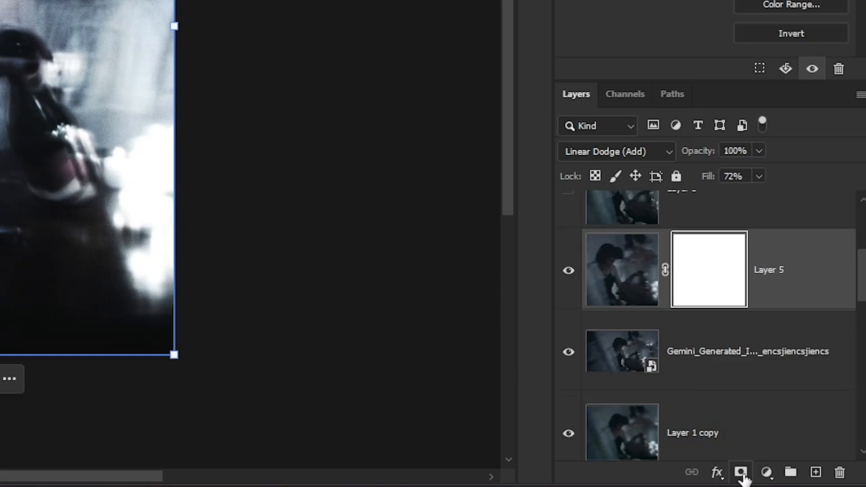
key(b)
drag(365, 209, 344, 205)
click(341, 204)
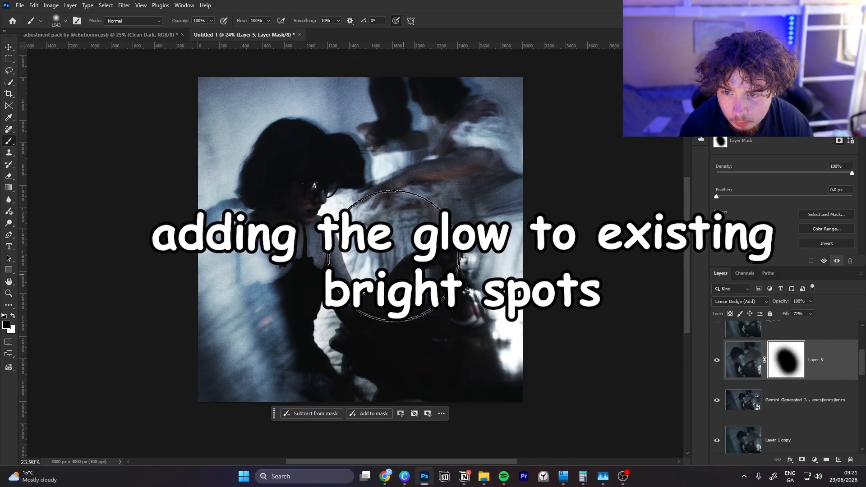
mouse_move(396, 213)
mouse_down()
mouse_move(426, 97)
mouse_move(377, 259)
mouse_move(286, 183)
mouse_move(218, 319)
mouse_move(286, 236)
mouse_up()
Refine Layer 5's mask with alternating white and black dabs, keeping the glow on the bright area beside the woman's face.
key(x)
click(330, 205)
key(x)
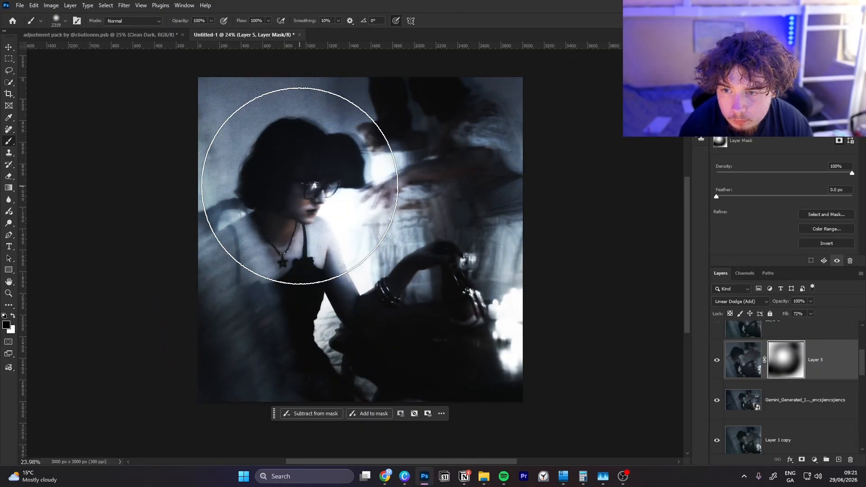
click(299, 185)
key(x)
click(331, 214)
drag(351, 202, 270, 193)
key(x)
click(348, 206)
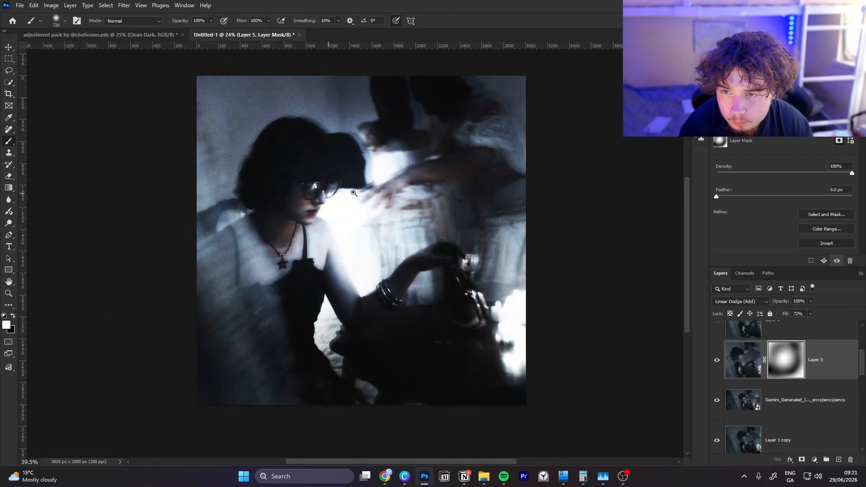
Mask the glow off the woman's arm and the dark area beneath it, and paint it back over the bright lights beside the bottle.
scroll(311, 189, up, 5)
mouse_move(367, 378)
mouse_down()
mouse_move(376, 361)
mouse_move(325, 351)
mouse_move(356, 346)
mouse_up()
mouse_move(373, 345)
mouse_down()
mouse_move(304, 232)
mouse_move(297, 240)
mouse_up()
drag(403, 279, 458, 285)
key(x)
click(470, 291)
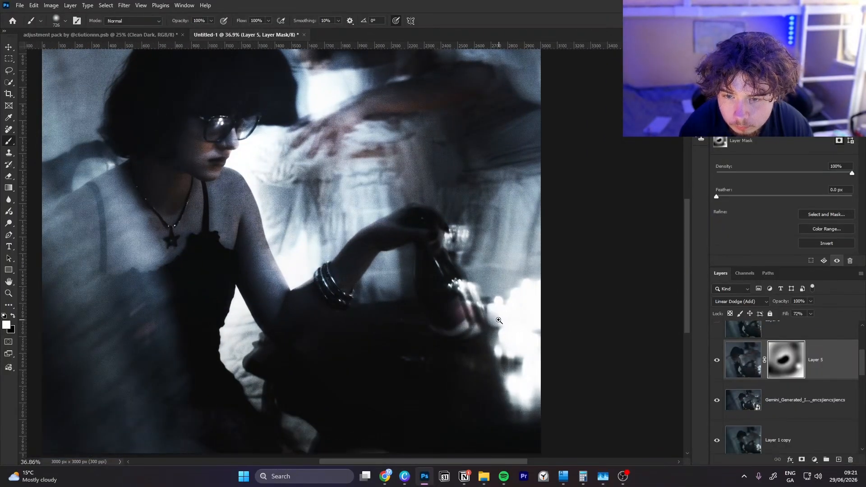
scroll(496, 319, down, 1)
scroll(388, 273, down, 1)
scroll(402, 282, down, 1)
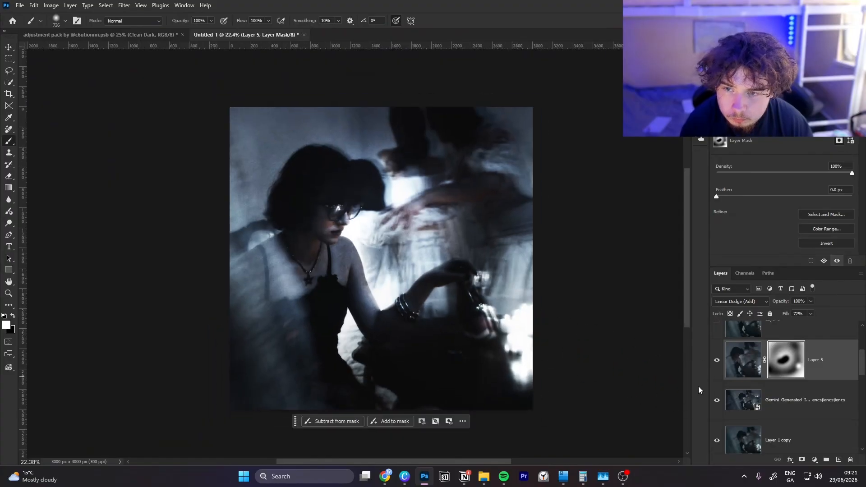
Duplicate Layer 5 and the Gemini image layer, merge the copies, and copy the full canvas area to a new layer.
ctrl+click(778, 395)
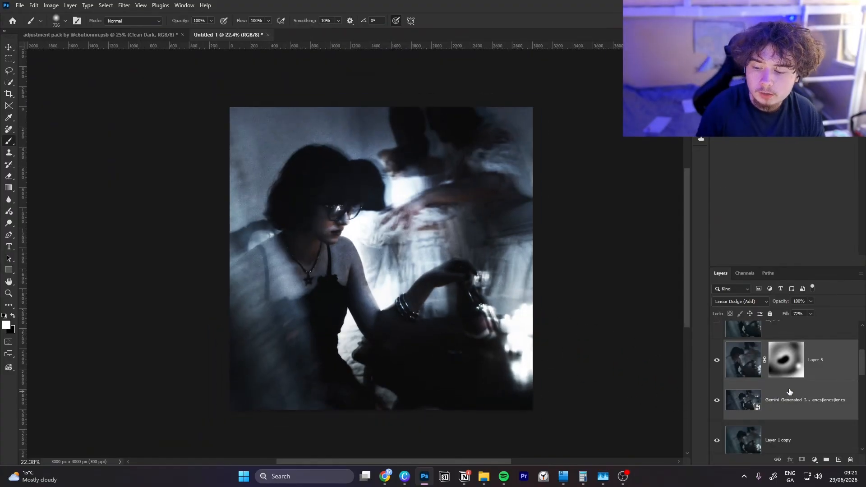
key(ctrl+j)
key(ctrl+e)
key(ctrl+a)
key(ctrl+j)
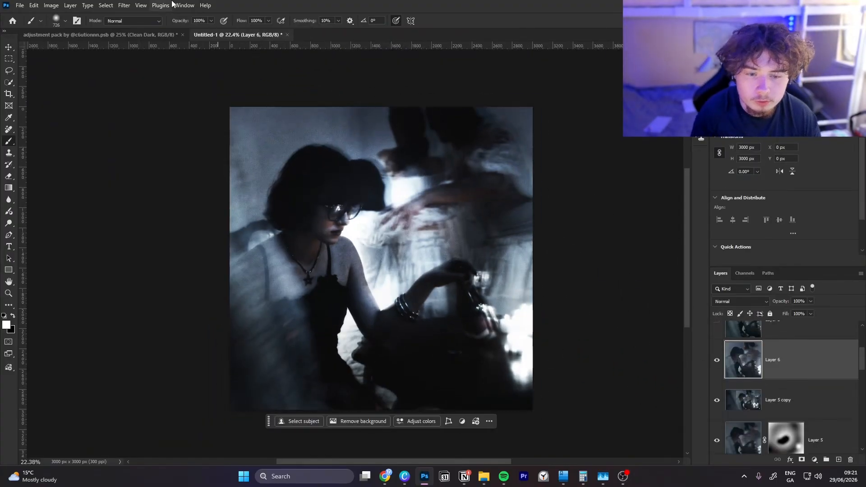
Apply a Motion Blur to Layer 6 with an angle of 90° and a distance of 124 pixels.
click(124, 5)
mouse_move(230, 157)
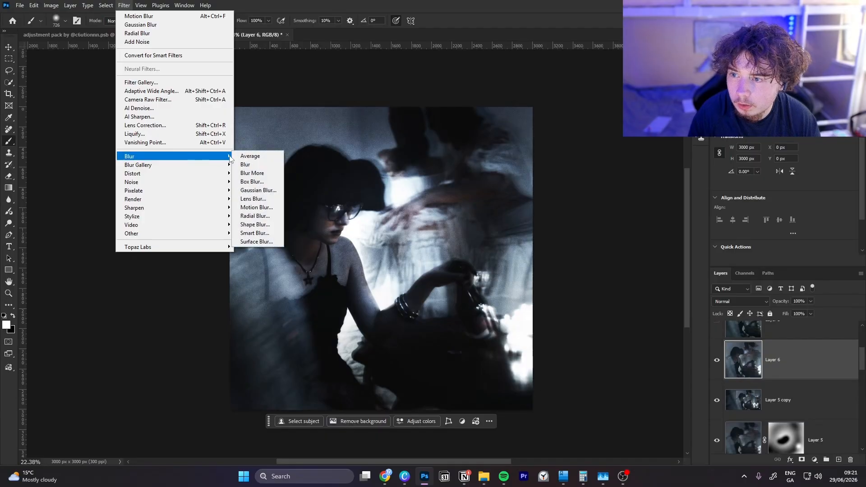
click(257, 207)
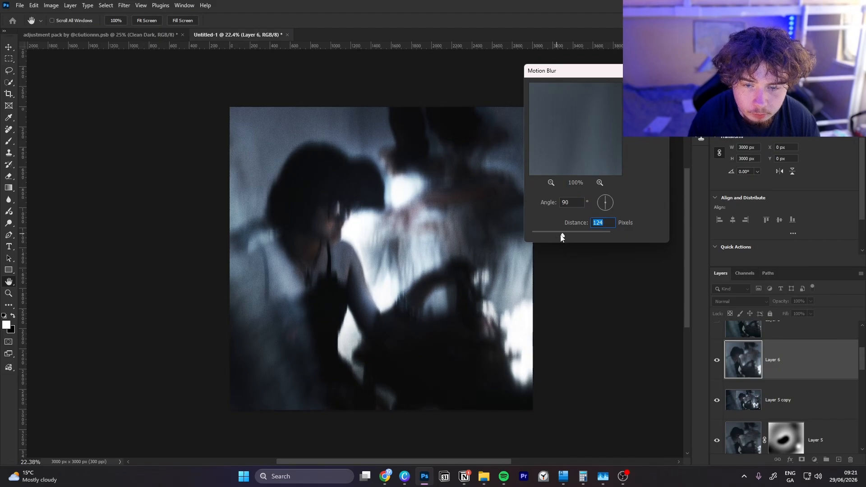
key(Return)
Add a layer mask to Layer 6, set its blend mode to Linear Dodge (Add), and fill the mask with black.
key(b)
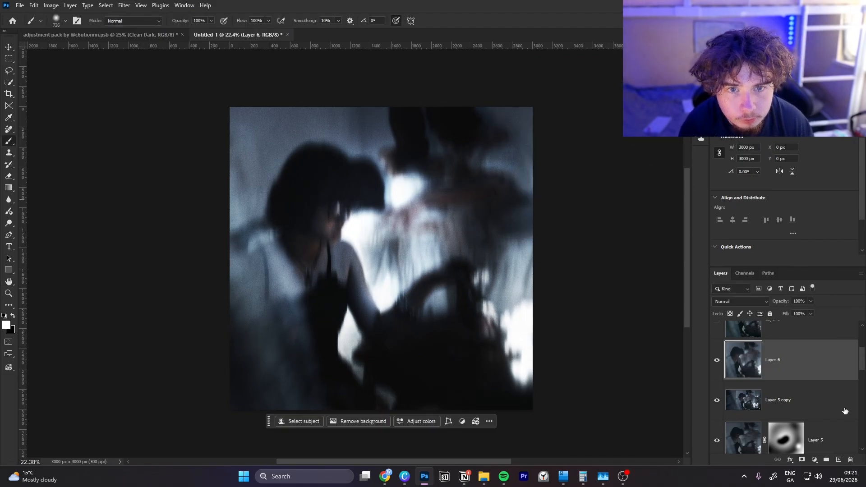
click(801, 460)
click(740, 301)
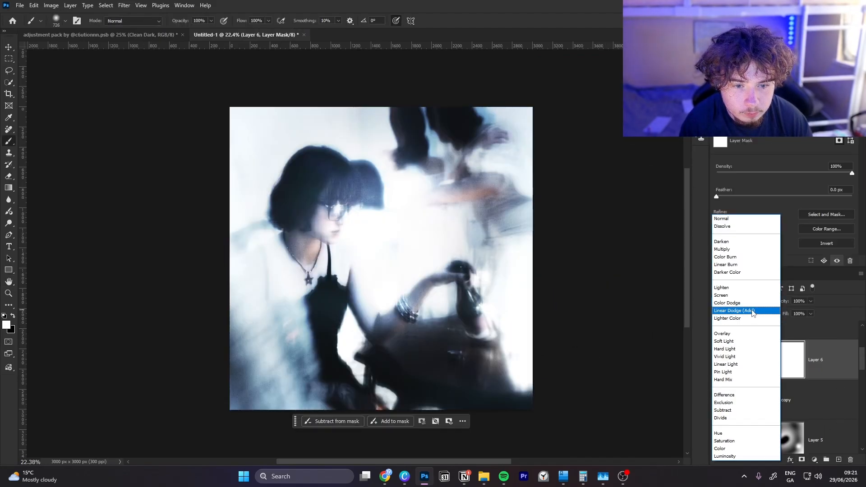
click(742, 311)
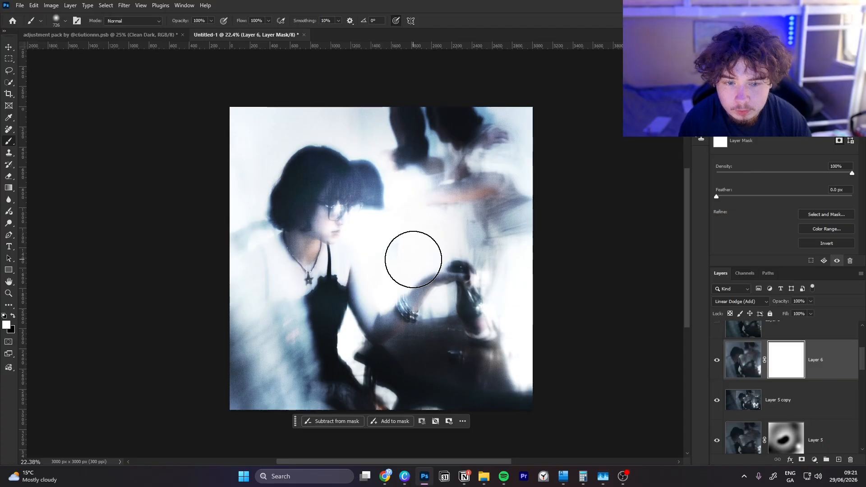
key(x)
key(alt+BackSpace)
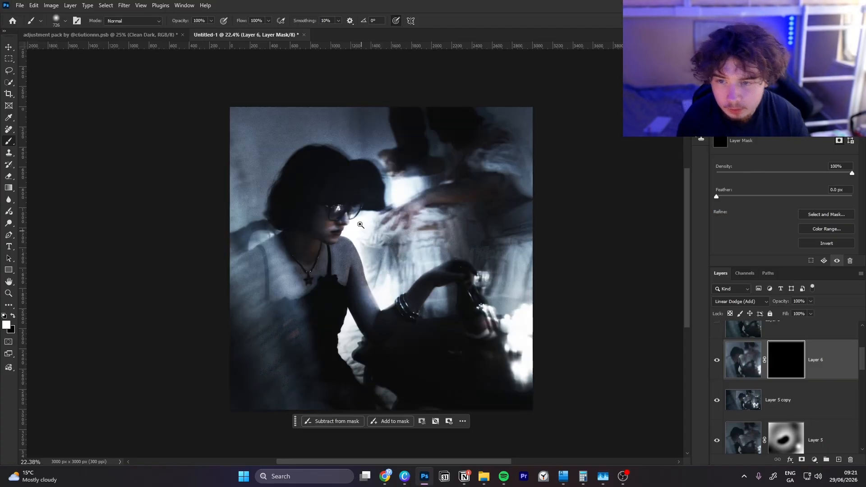
Paint white on Layer 6's mask over the woman's glasses to add glow to the lens reflections.
drag(361, 224, 367, 185)
click(377, 201)
key(ctrl+z)
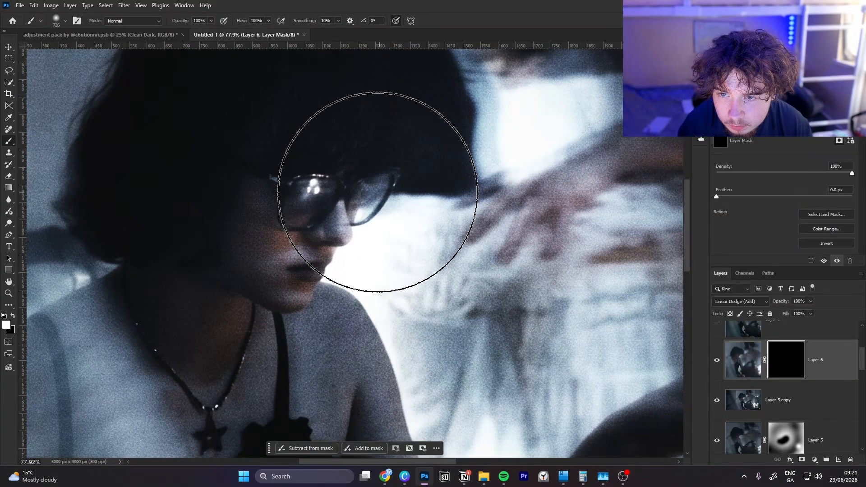
click(320, 180)
drag(290, 155, 346, 184)
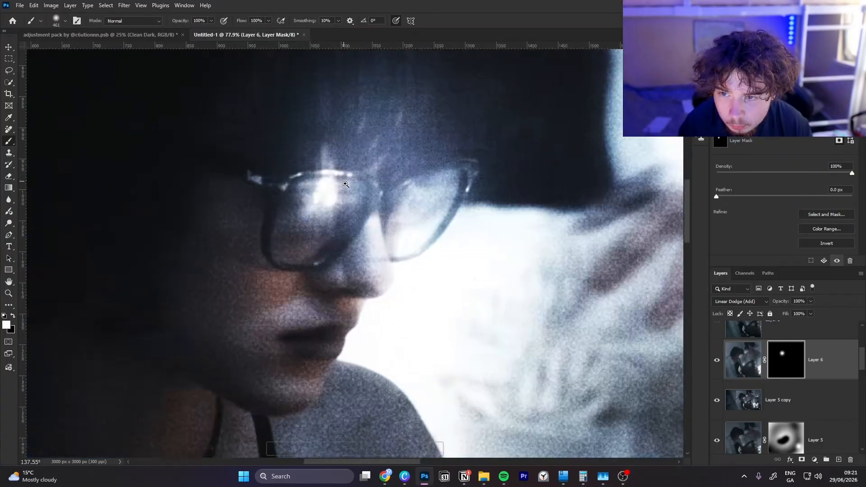
drag(385, 282, 271, 280)
click(402, 328)
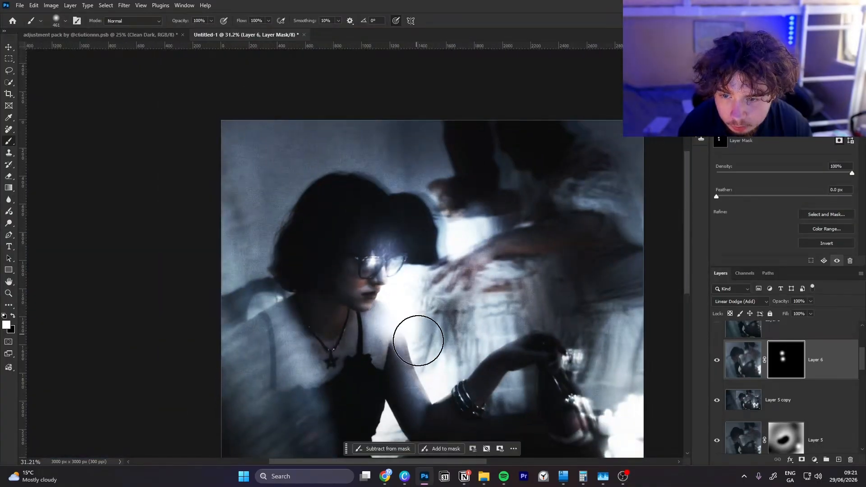
click(444, 397)
key(ctrl+z)
key(ctrl+z)
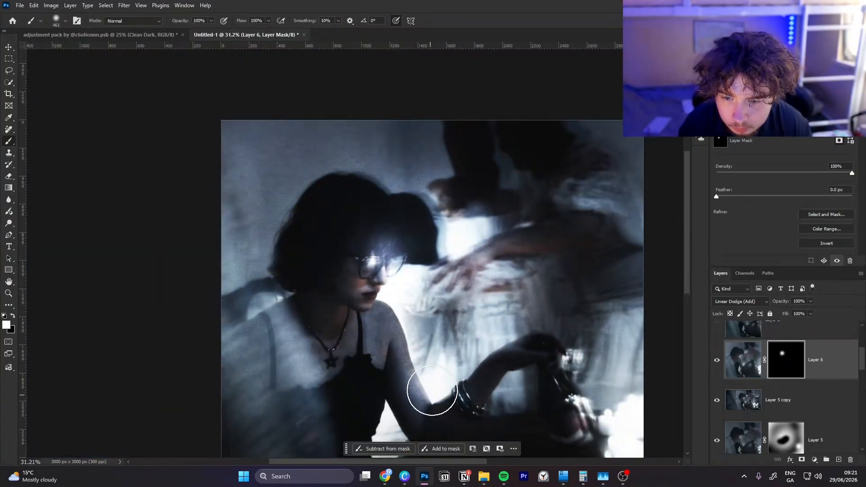
drag(469, 376, 515, 377)
click(479, 397)
key(ctrl+z)
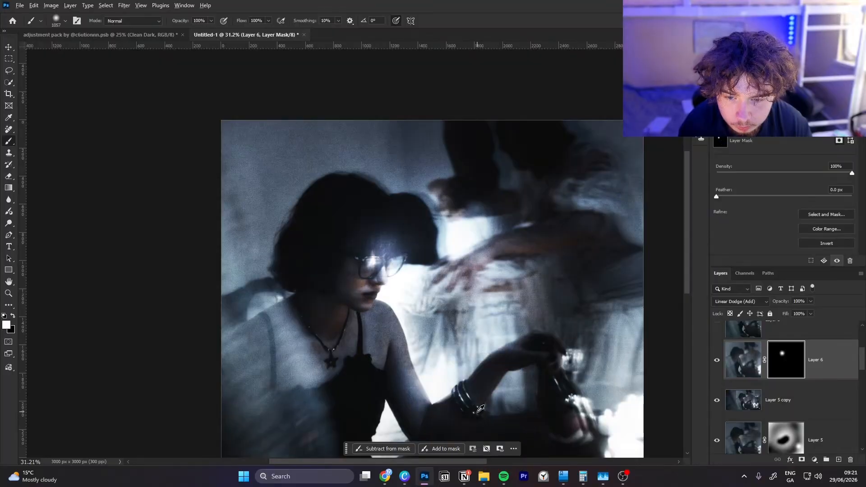
Paint white on Layer 6's mask over the bracelets to add glow to the metal.
click(477, 407)
drag(473, 407, 552, 402)
drag(500, 405, 361, 280)
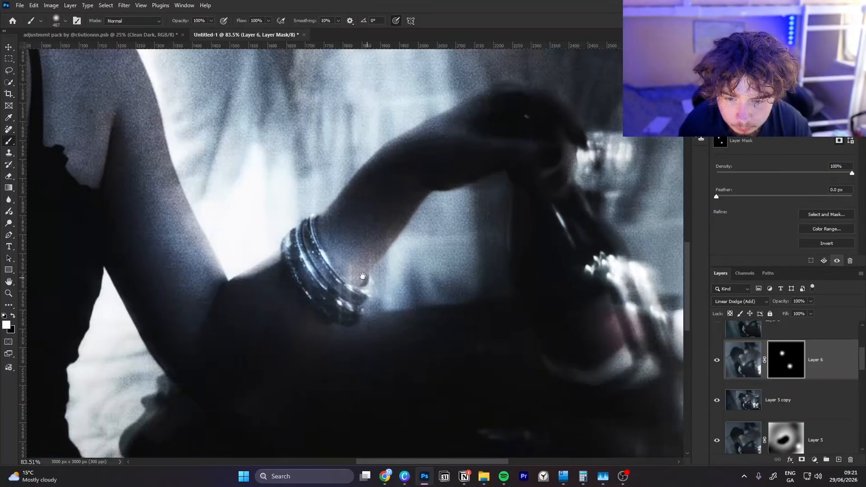
Paint glow onto the highlights of the bottle, the glass behind it and the hand holding it on Layer 6's mask.
drag(444, 296, 329, 314)
click(479, 299)
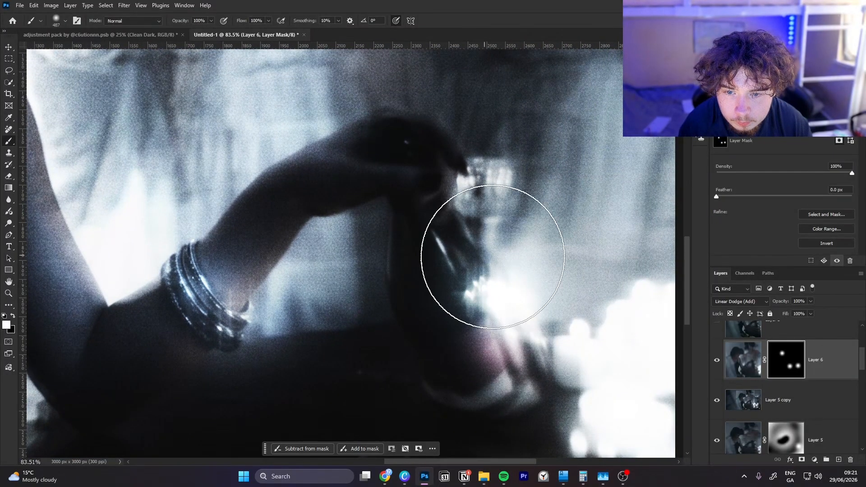
click(494, 235)
drag(545, 218, 643, 166)
click(429, 226)
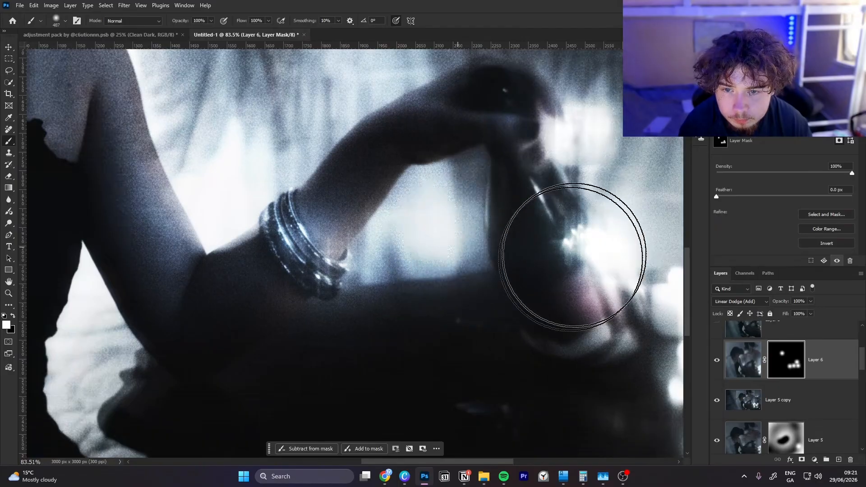
key(ctrl+z)
click(478, 228)
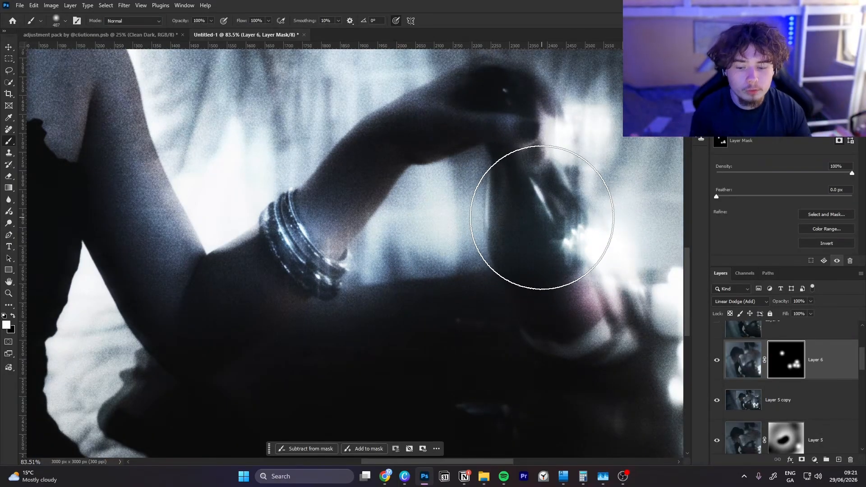
Paint glow over the bright patch behind the woman's shoulder on Layer 6's mask.
scroll(541, 217, down, 10)
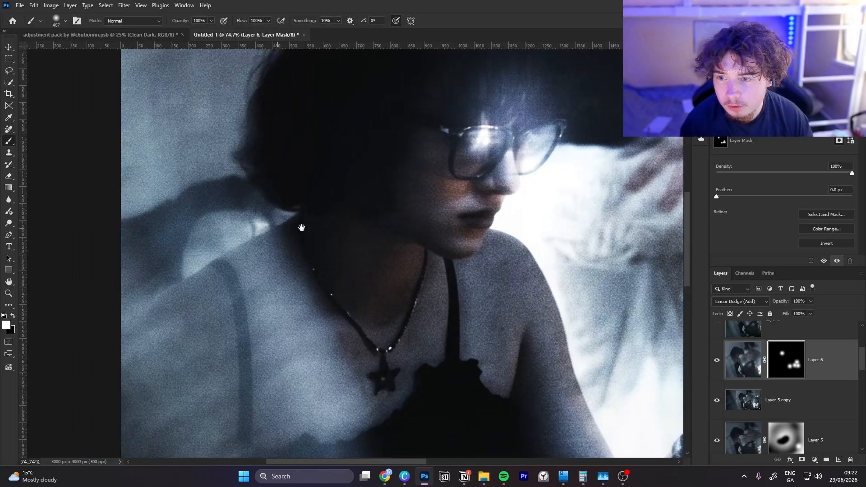
click(249, 233)
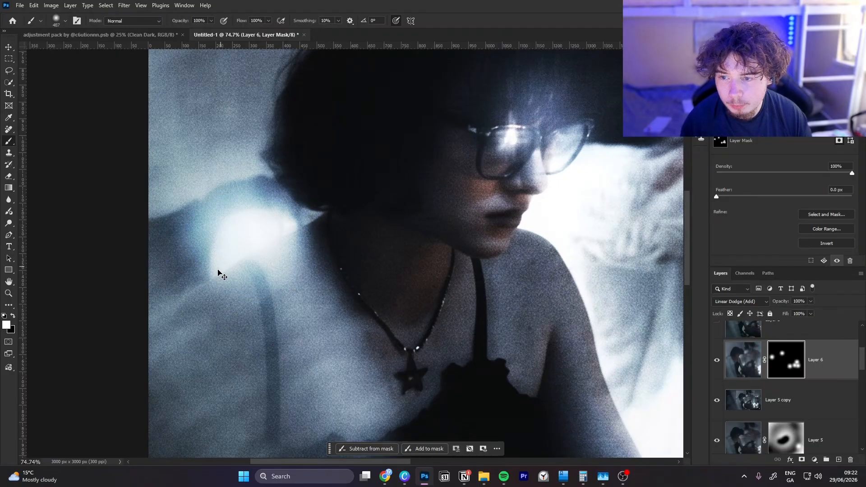
drag(219, 272, 193, 276)
scroll(390, 239, down, 5)
scroll(302, 201, up, 3)
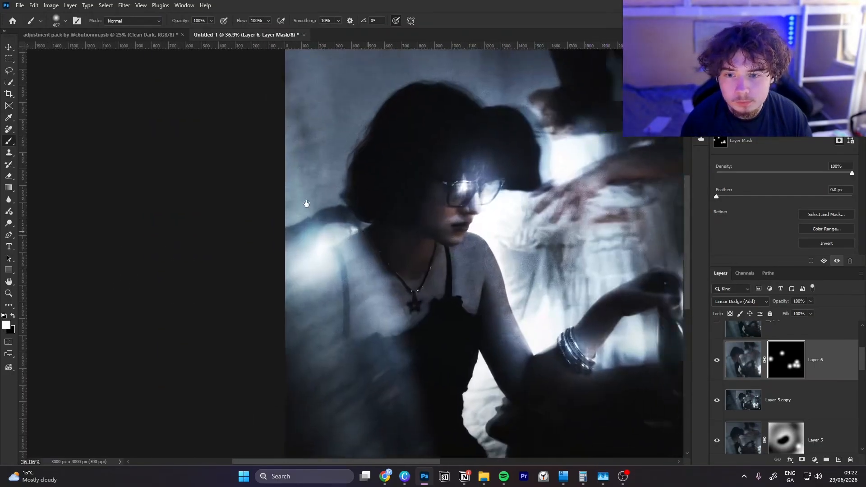
scroll(302, 201, down, 2)
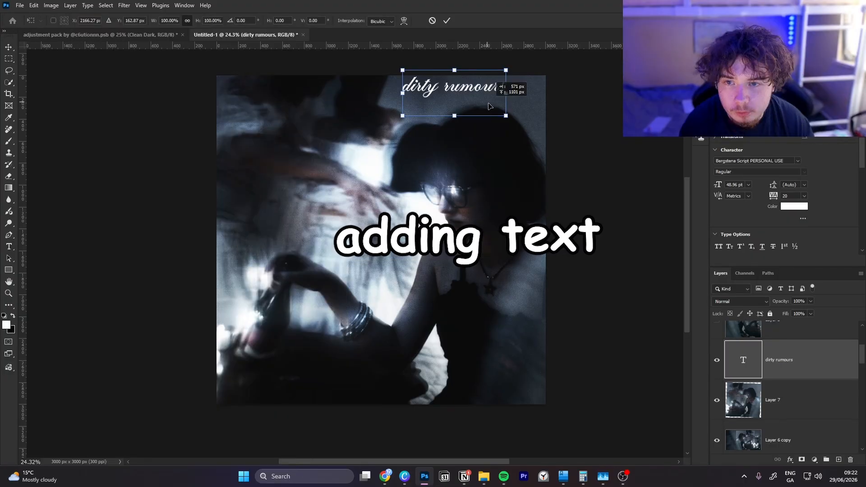
Place the "dirty rumours" title near the artwork's upper edge and change its text to "Dirty Rumours".
key(Return)
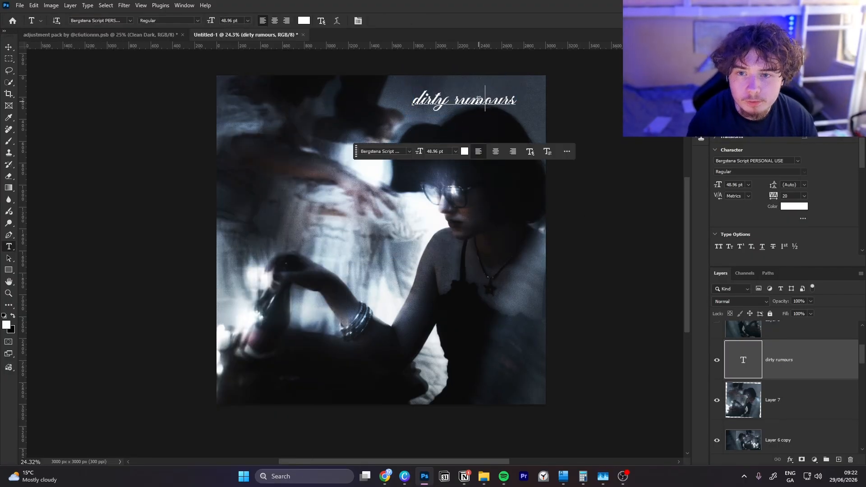
triple_click(471, 94)
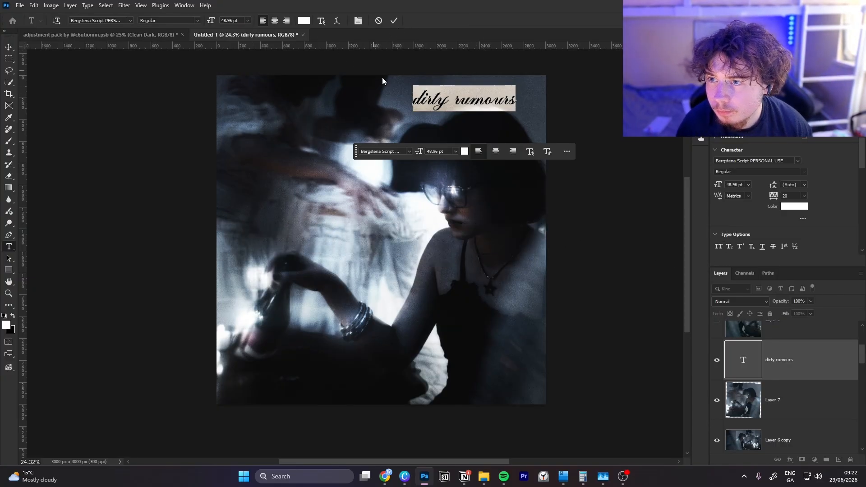
click(420, 92)
text(D)
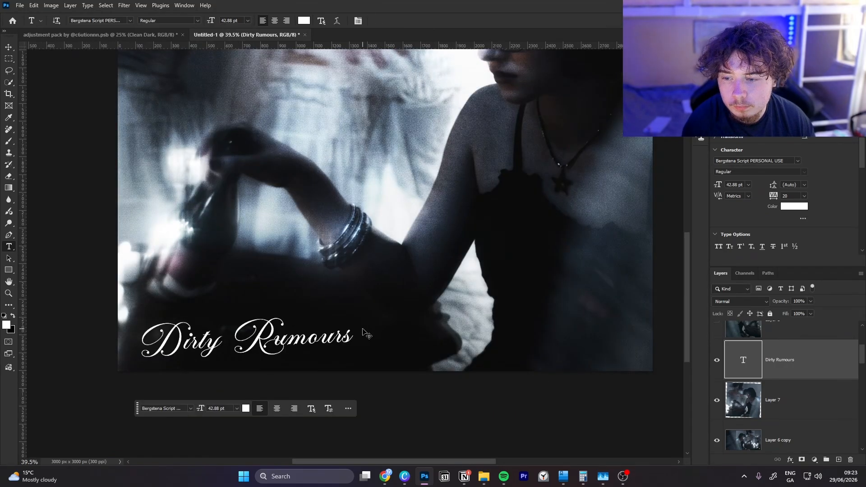
Duplicate the "Dirty Rumours" title and scale the copy down to 20.25 pt.
key(ctrl+j)
key(ctrl+t)
drag(355, 352, 302, 351)
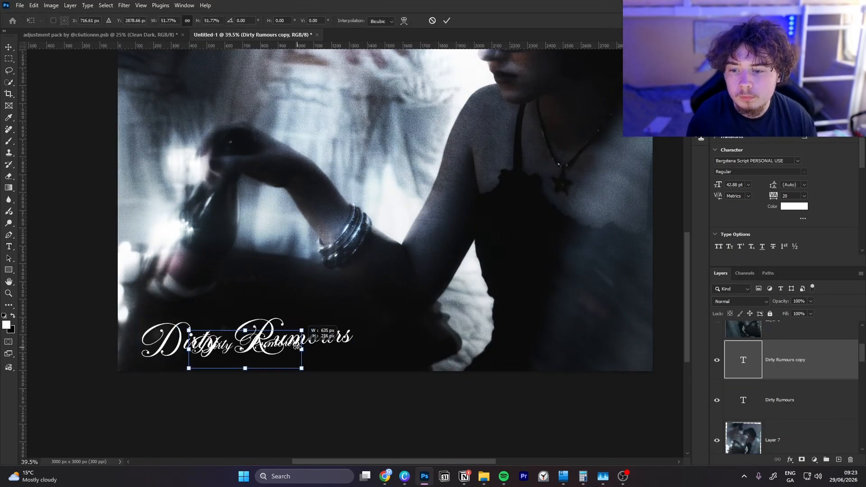
drag(303, 352, 297, 351)
Change the copy's text to "Ledbyher", scale it to 14.78 pt, tilt it -5.22° and place it beneath the end of "Rumours".
double_click(345, 320)
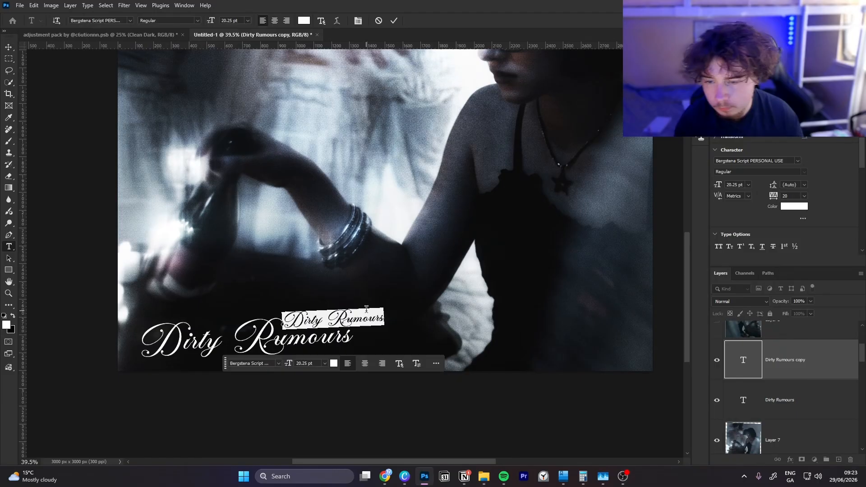
text(A)
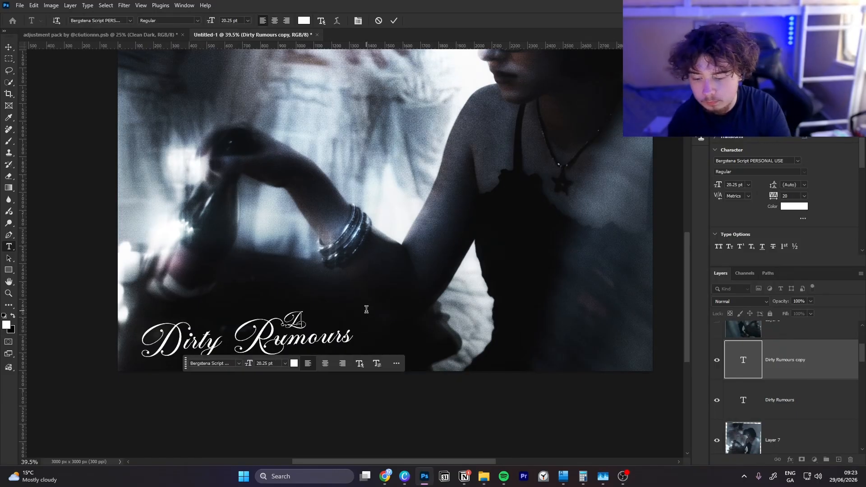
key(BackSpace)
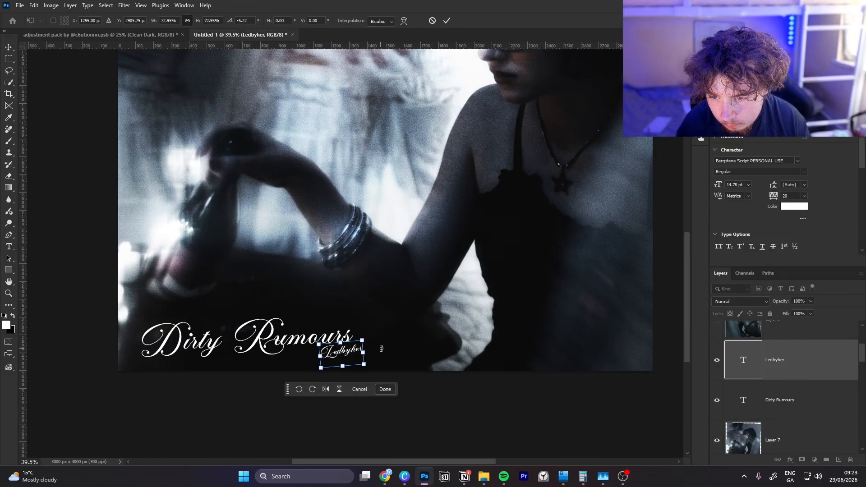
key(Return)
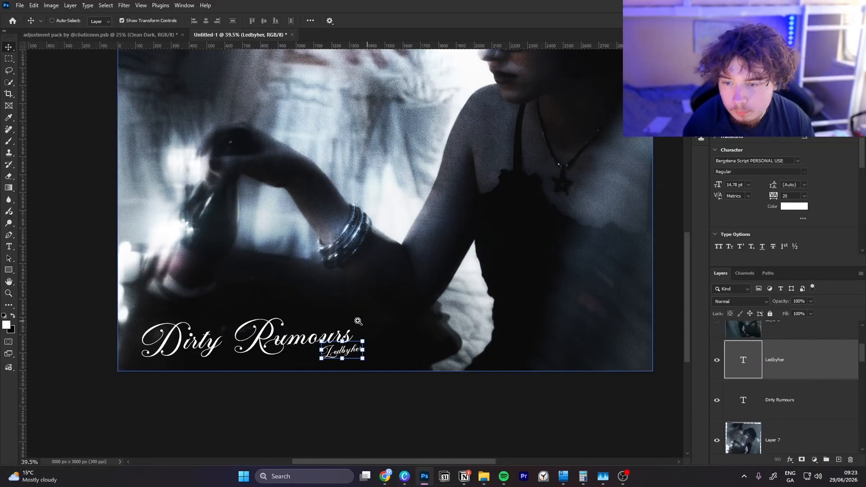
Lower the fill of the "Dirty Rumours" and "Ledbyher" text layers to 87%.
drag(359, 321, 347, 323)
click(202, 383)
drag(211, 357, 199, 387)
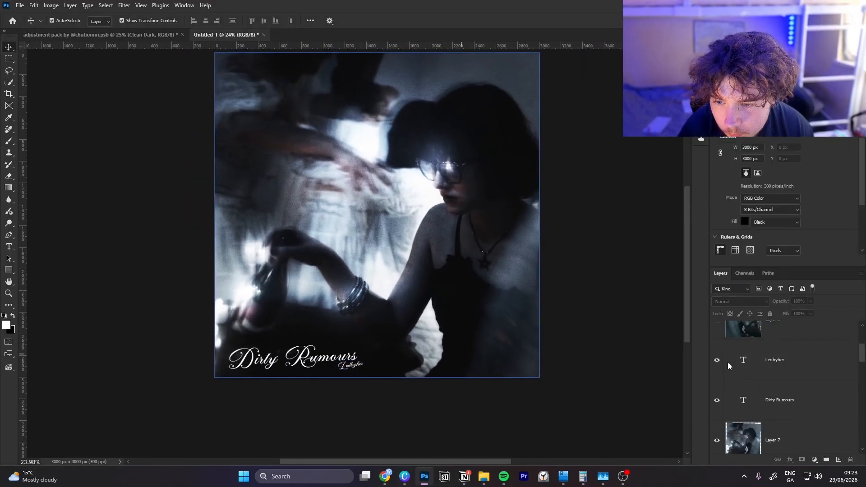
click(785, 362)
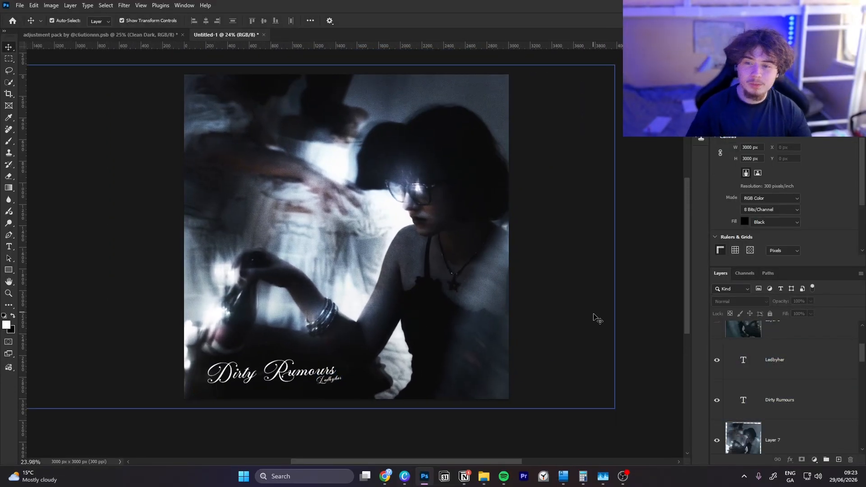
click(803, 395)
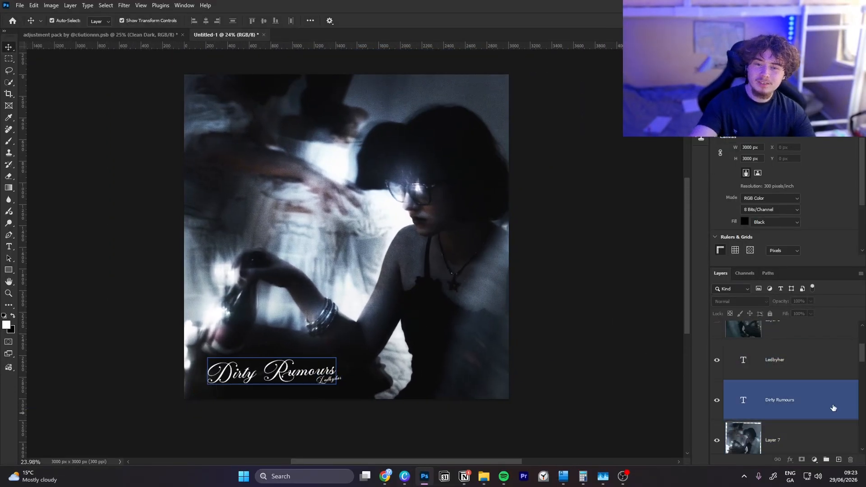
click(810, 433)
click(776, 392)
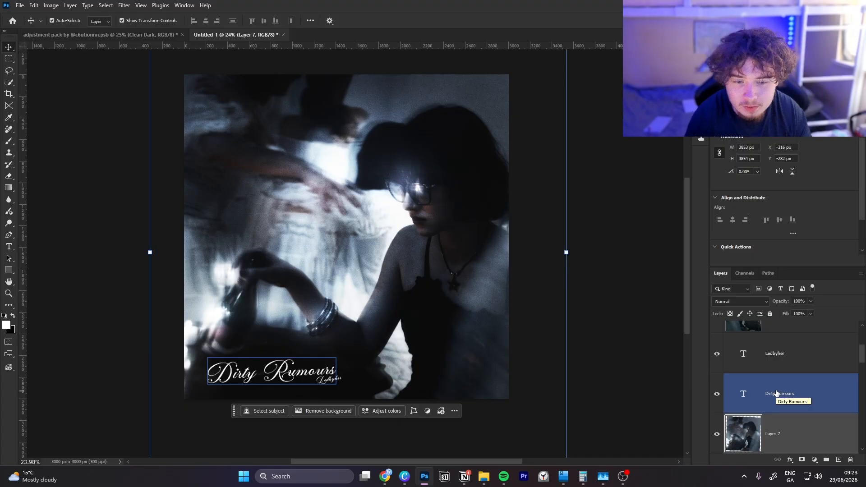
click(776, 355)
click(718, 354)
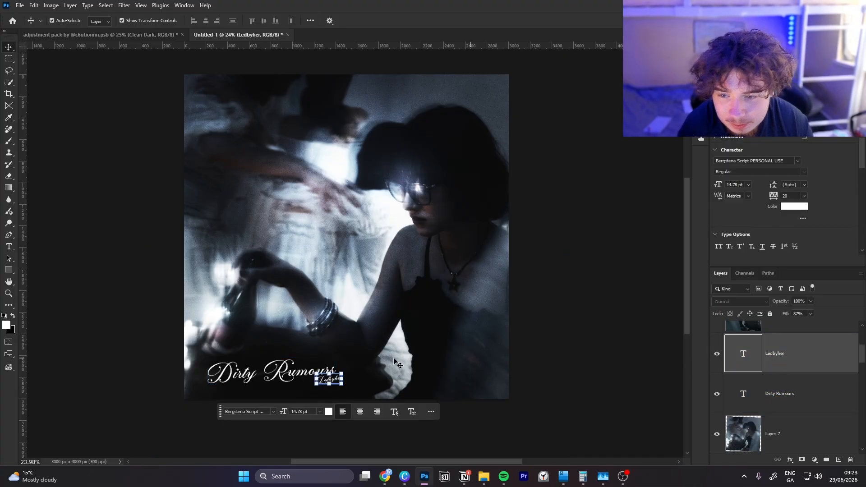
Try moving the "Dirty Rumours" title away from the "Ledbyher" credit, and undo the move.
scroll(361, 380, up, 6)
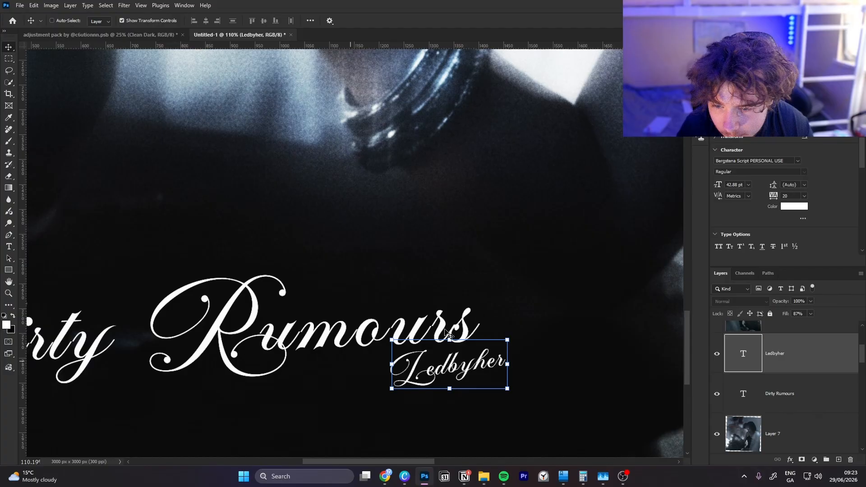
drag(446, 332, 667, 213)
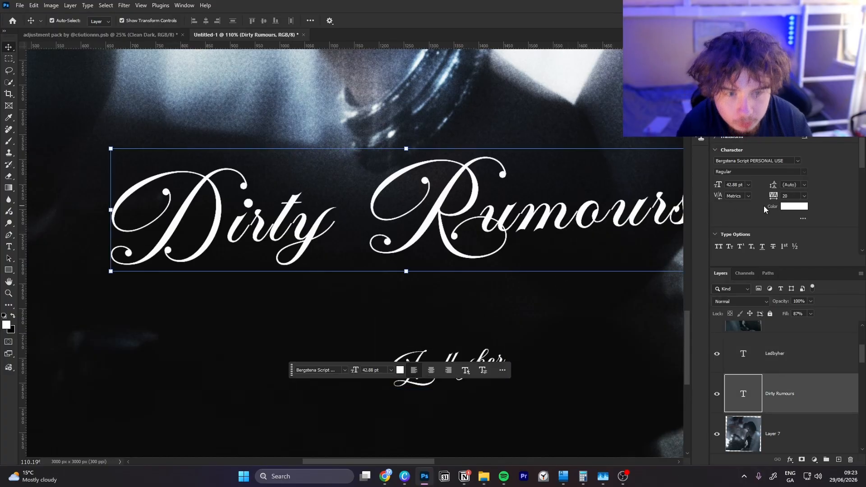
drag(78, 198, 0, 198)
key(ctrl+z)
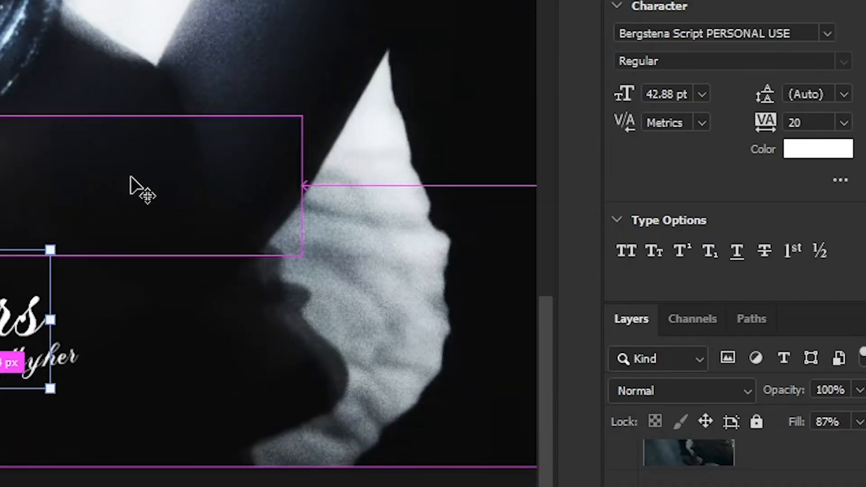
drag(0, 245, 8, 252)
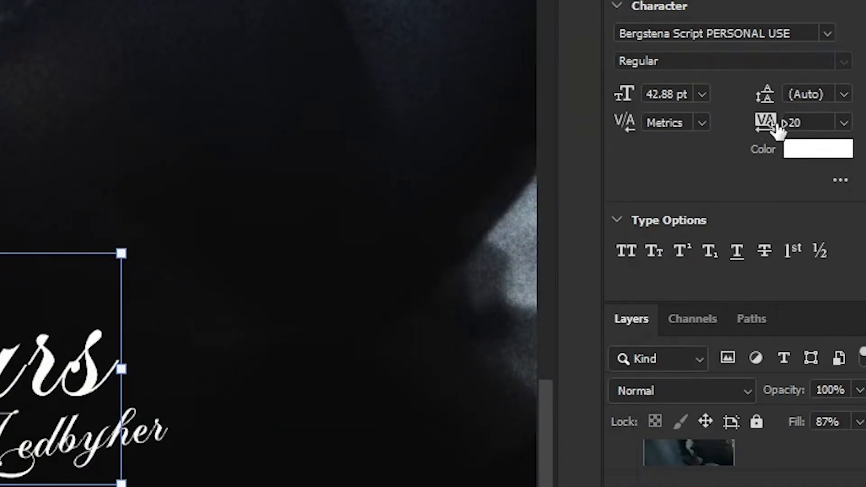
Check the tracking setting and its preset values for the "Dirty Rumours" title.
click(806, 122)
drag(807, 122, 699, 133)
click(815, 120)
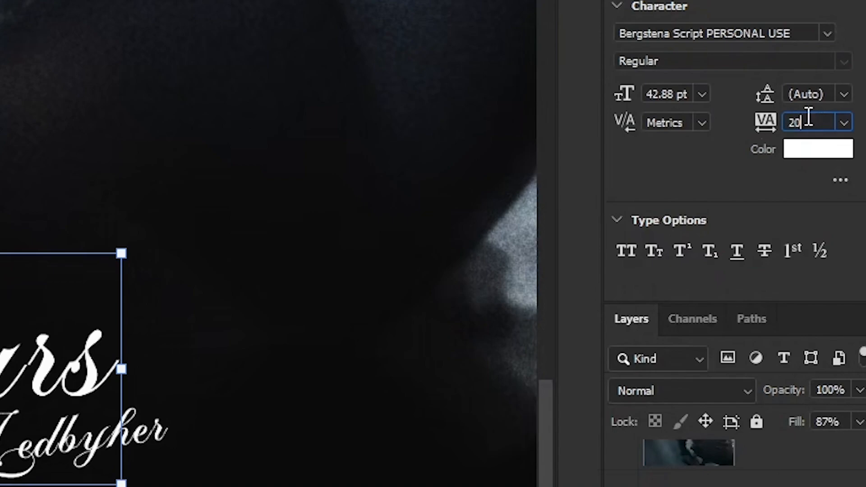
click(844, 123)
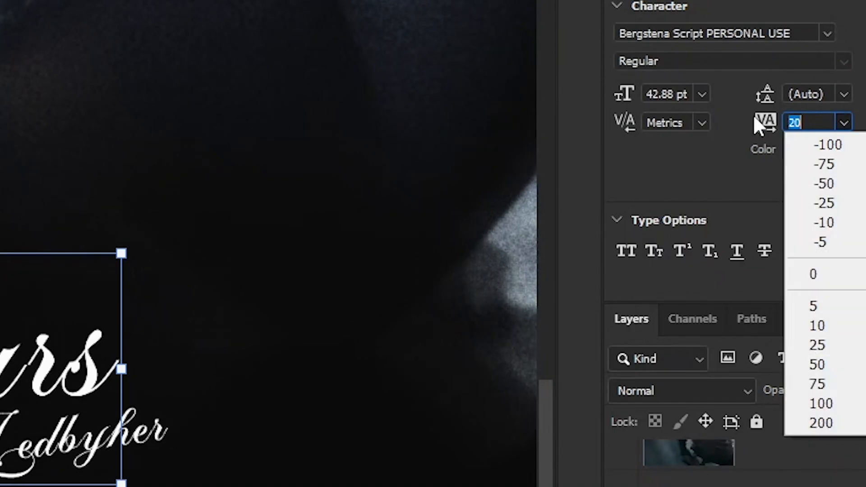
click(703, 116)
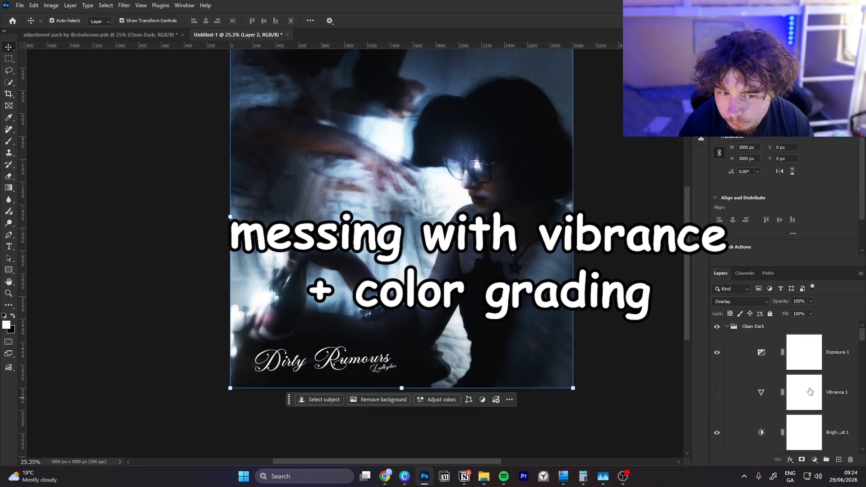
Show the Vibrance 1 adjustment in the Clean Dark group and set its vibrance to 0.
click(717, 392)
click(717, 392)
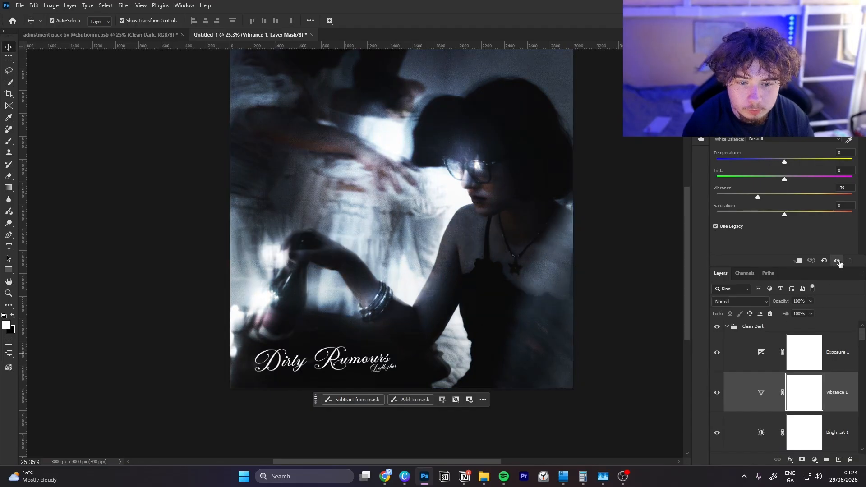
text(0)
key(Return)
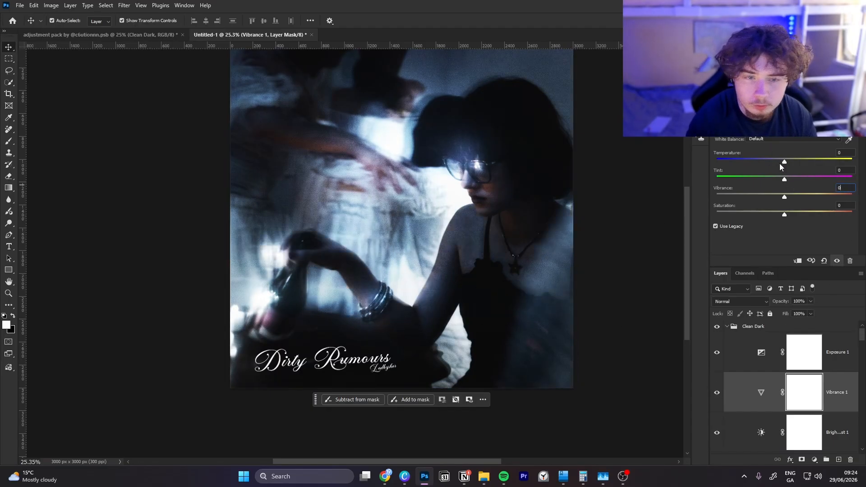
Set the Vibrance 1 adjustment's temperature to -8 and its tint to +8.
click(780, 162)
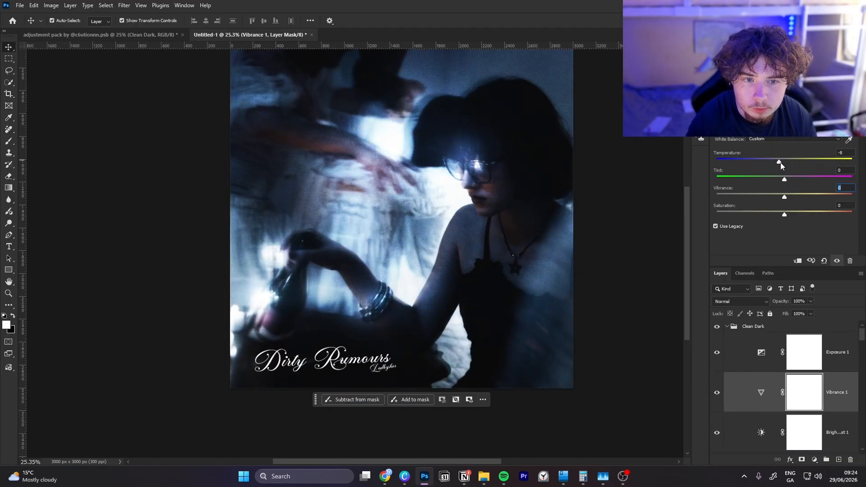
drag(786, 179, 782, 179)
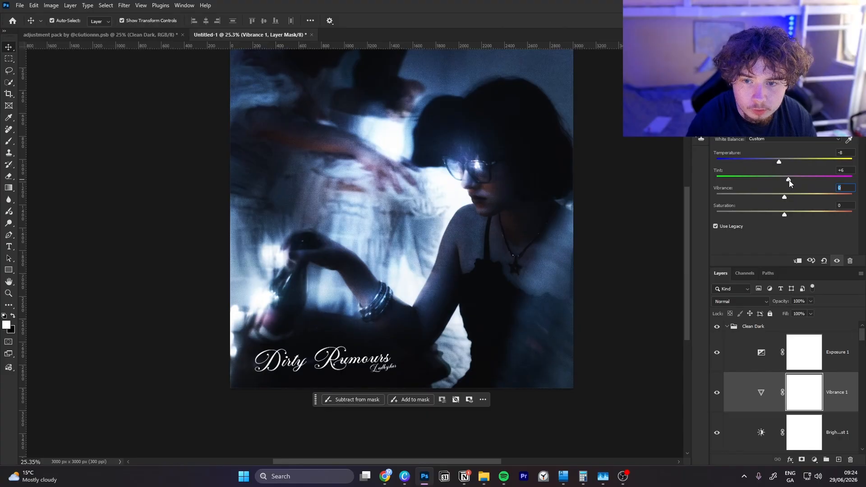
scroll(489, 310, up, 2)
scroll(482, 310, down, 1)
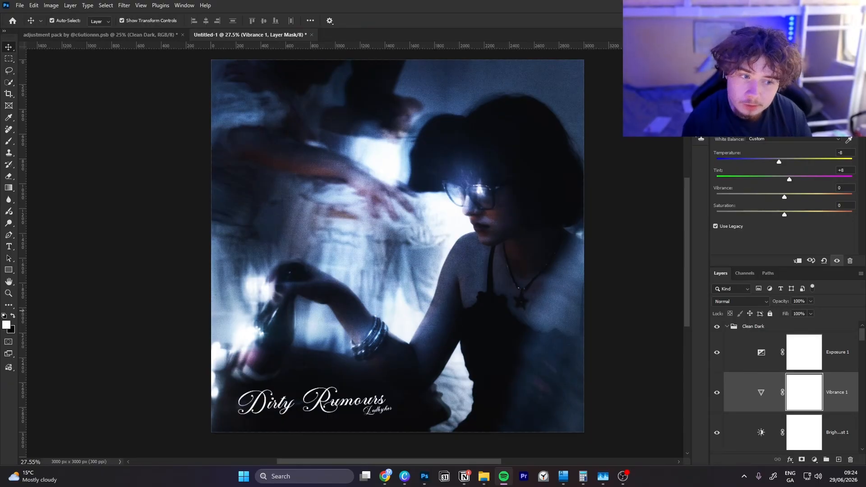
click(484, 476)
click(561, 193)
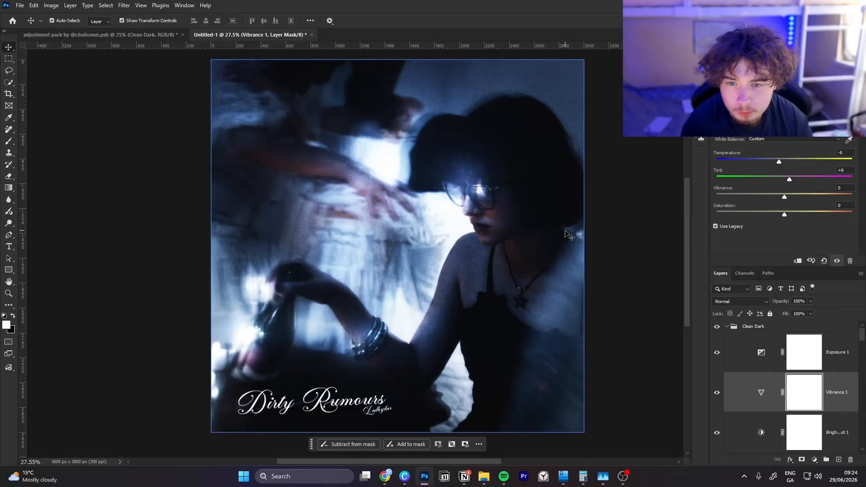
drag(547, 236, 532, 237)
drag(532, 237, 499, 228)
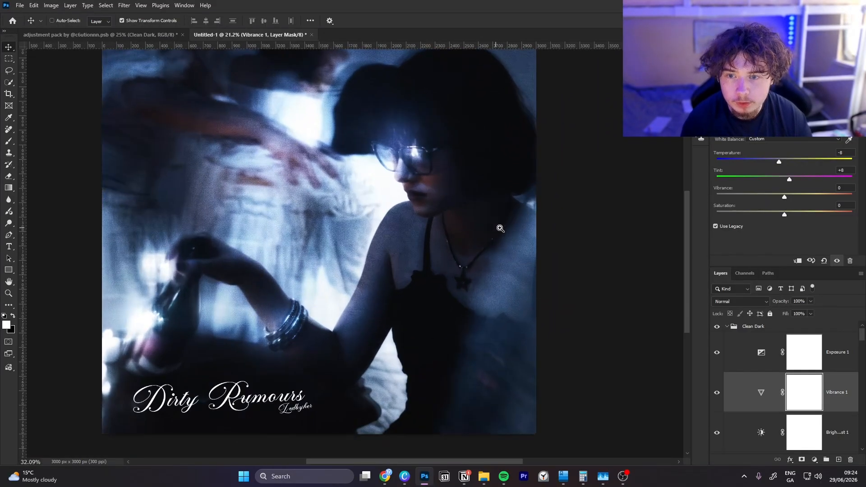
Duplicate Layer 7 and apply a Gaussian Blur with a 9.0 pixel radius to the copy.
scroll(809, 395, down, 3)
scroll(808, 395, down, 10)
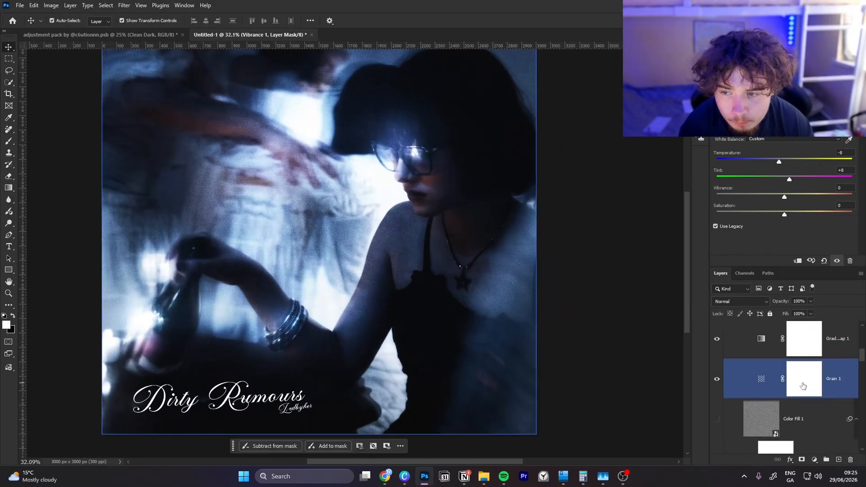
scroll(790, 401, down, 4)
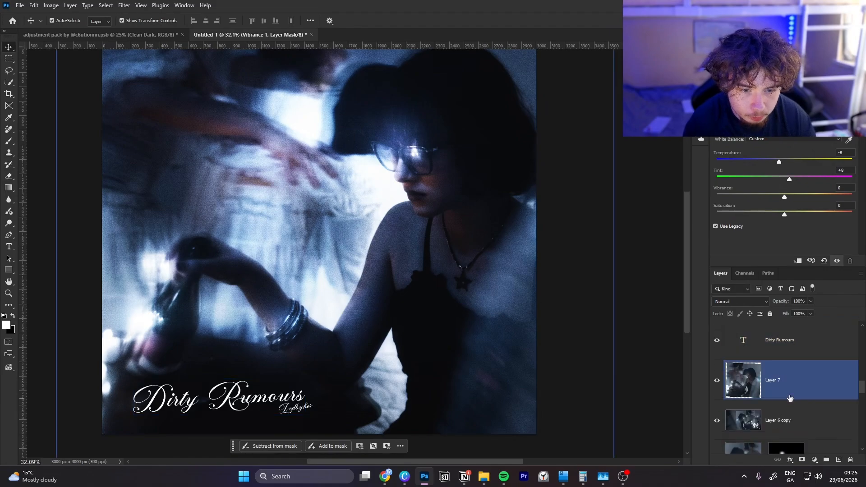
click(790, 399)
key(ctrl+j)
click(124, 5)
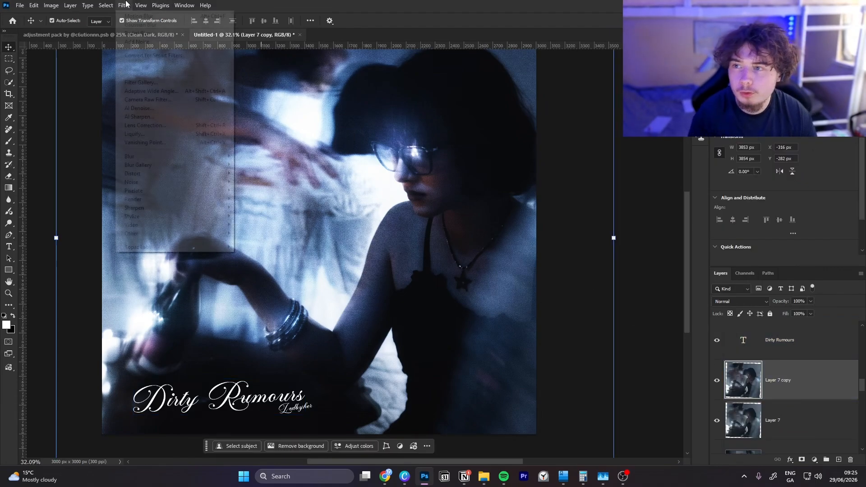
mouse_move(153, 157)
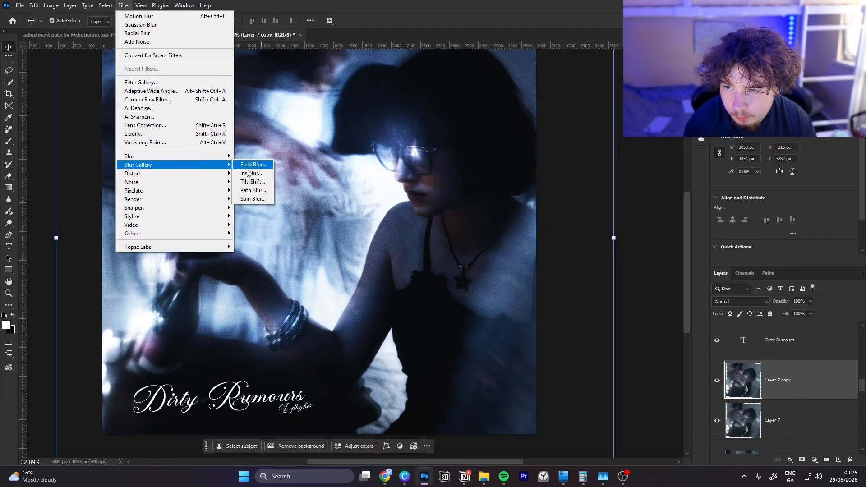
click(258, 191)
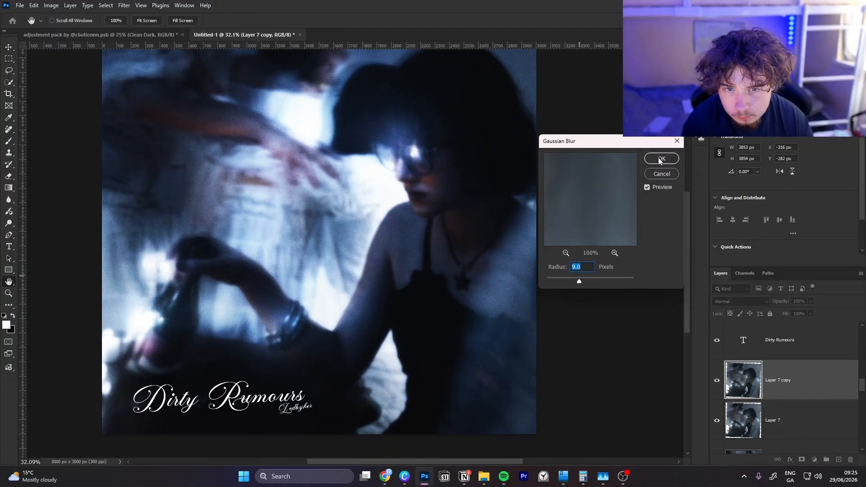
click(662, 159)
Hide the blurred Layer 7 copy and switch off the Grain 1 adjustment in the Clean Dark group.
click(719, 378)
scroll(722, 377, up, 2)
scroll(722, 376, up, 5)
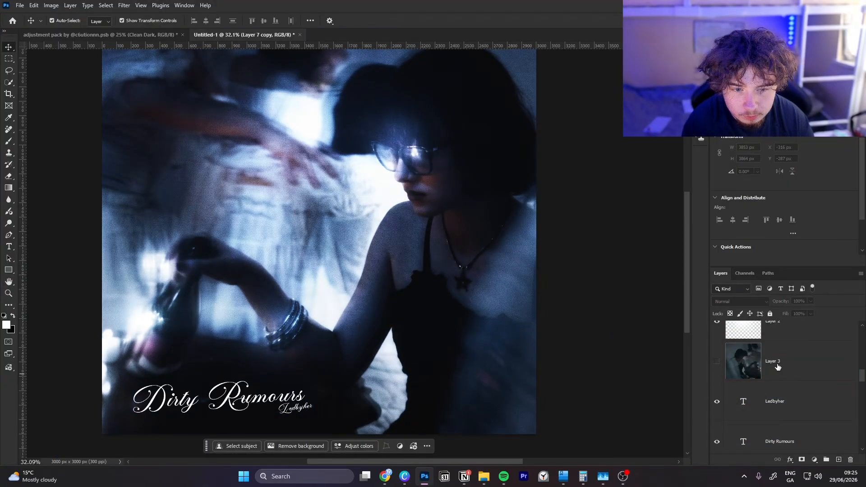
click(748, 372)
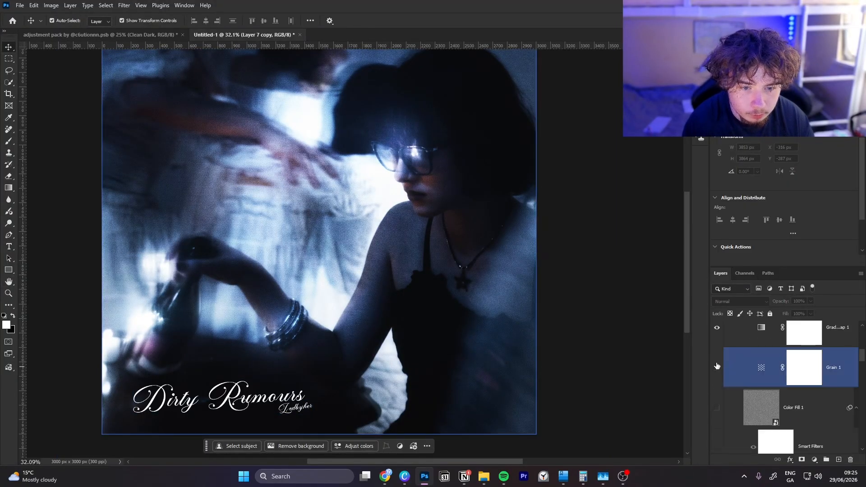
click(717, 367)
Blend the blurred Layer 7 copy in Lighter Color and brush black from the glasses across the bright background.
scroll(717, 365, up, 3)
key(b)
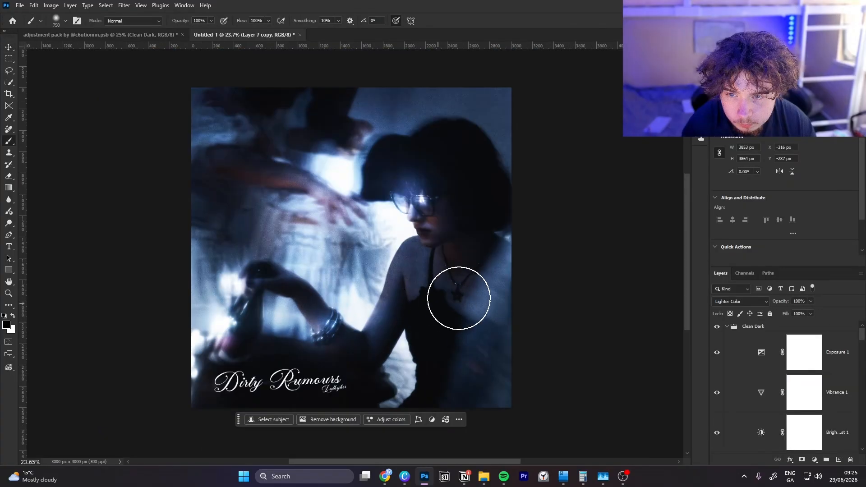
mouse_move(445, 196)
mouse_down()
mouse_move(487, 194)
mouse_move(456, 224)
mouse_move(470, 213)
mouse_move(295, 225)
mouse_up()
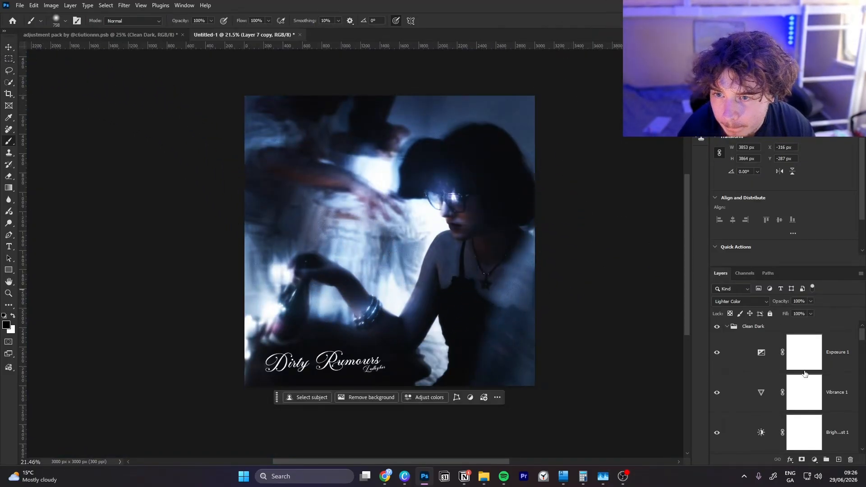
Stamp all visible layers into a new layer above the Clean Dark group.
click(761, 326)
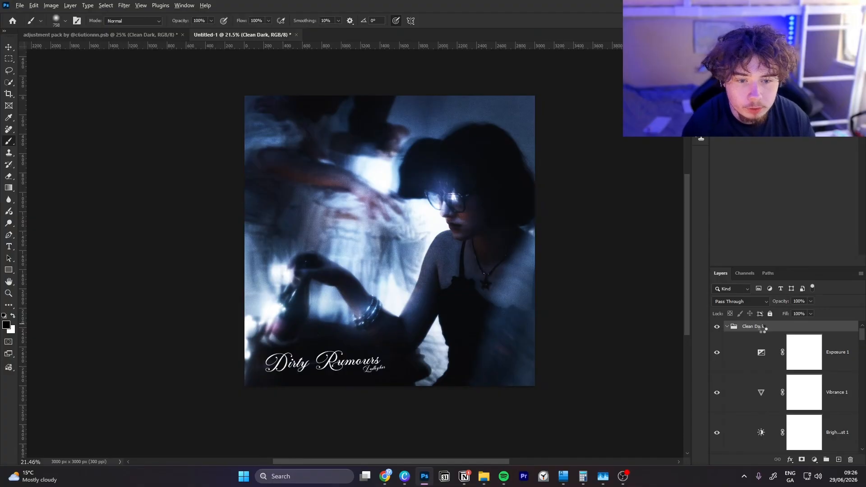
key(ctrl+alt+shift+e)
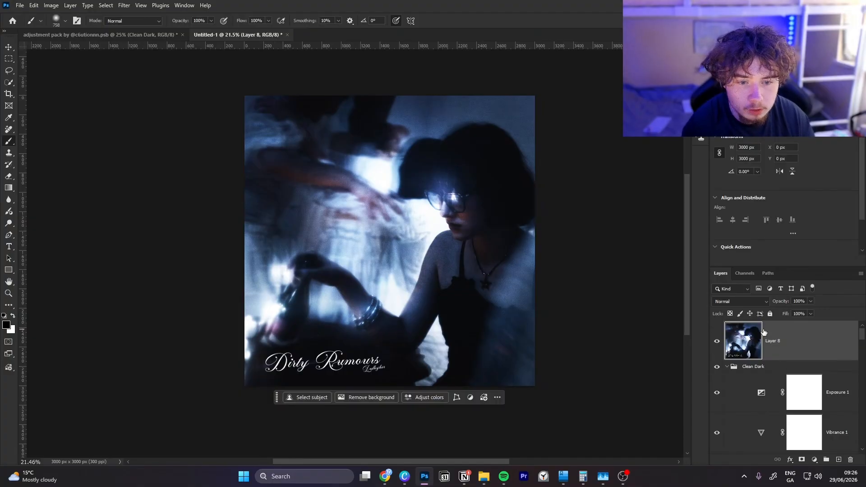
Hide Layer 8, select the collapsed Clean Dark group and stamp the visible artwork into a new layer directly above it.
click(716, 342)
click(727, 366)
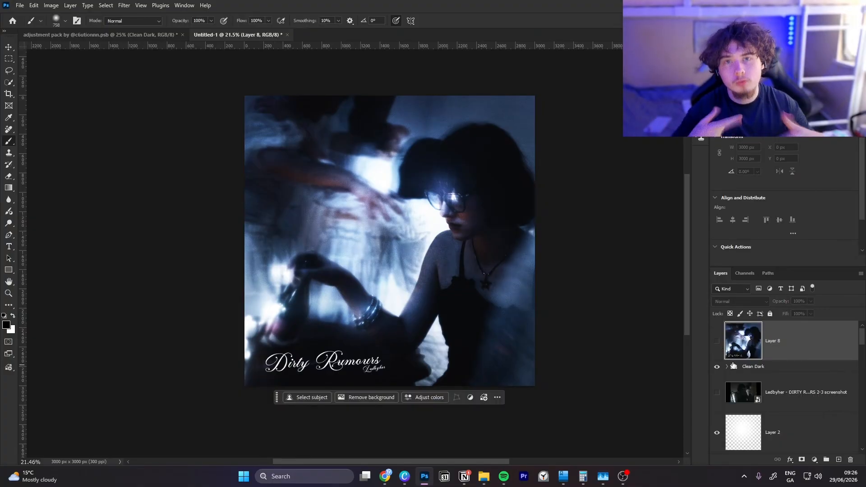
click(749, 367)
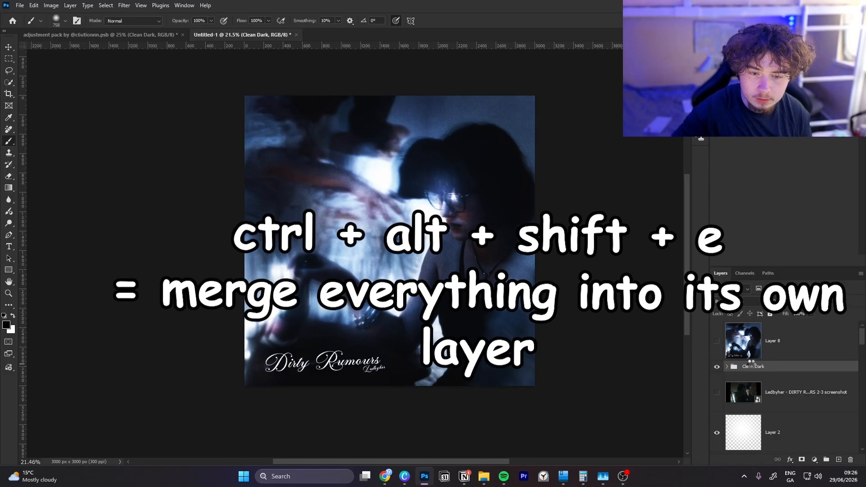
key(ctrl+alt+shift+e)
Convert the stamped Layer 9 to a smart object and open it in the Camera Raw Filter.
right_click(767, 384)
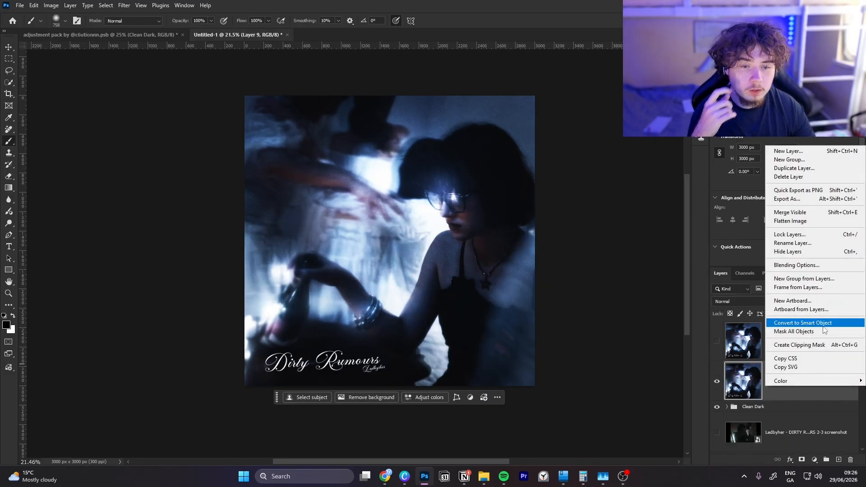
click(803, 323)
click(125, 5)
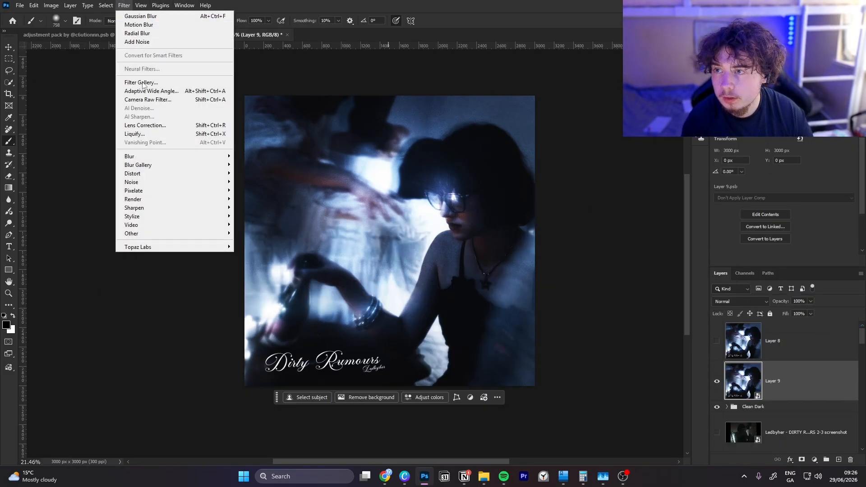
click(151, 99)
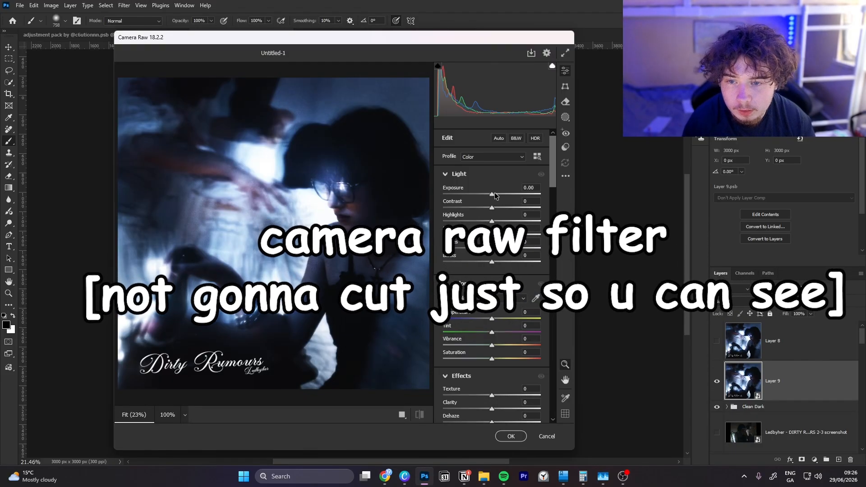
Set exposure +0.45, contrast +19, highlights -37, shadows -18, whites +32, blacks -15, temperature +9, tint +2, vibrance +31, texture -49, clarity -21, dehaze -10, vignette -2.
drag(495, 195, 475, 221)
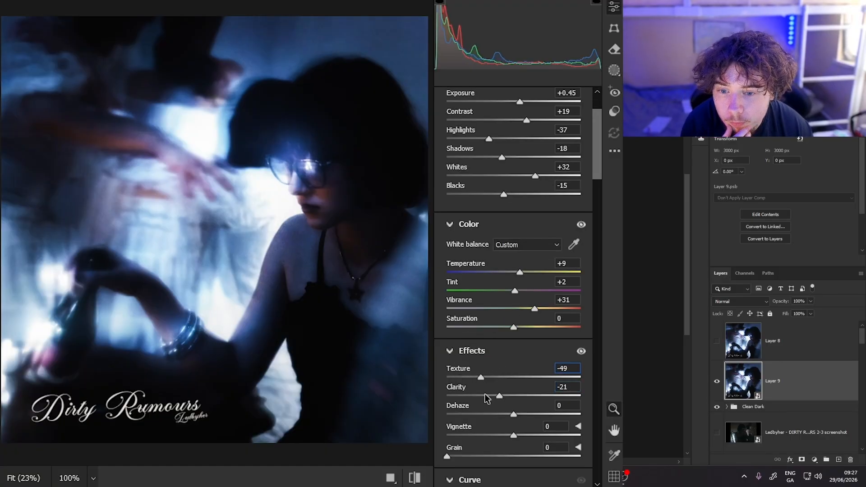
drag(514, 415, 508, 415)
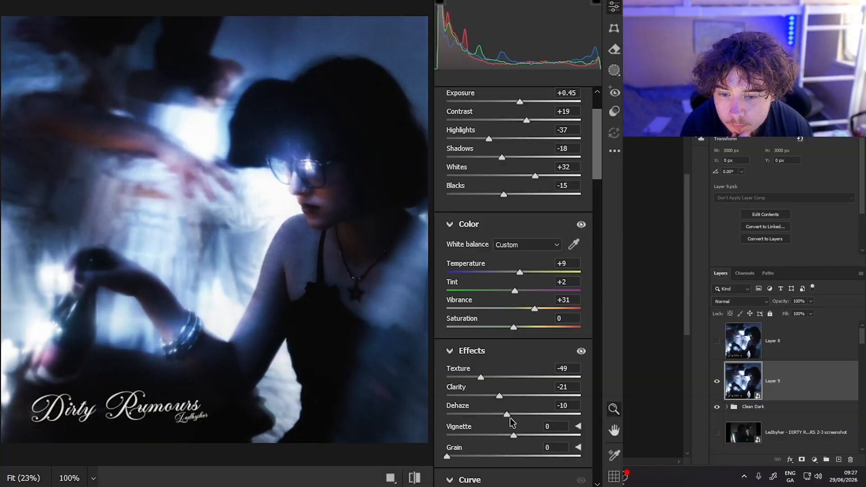
drag(517, 434, 512, 434)
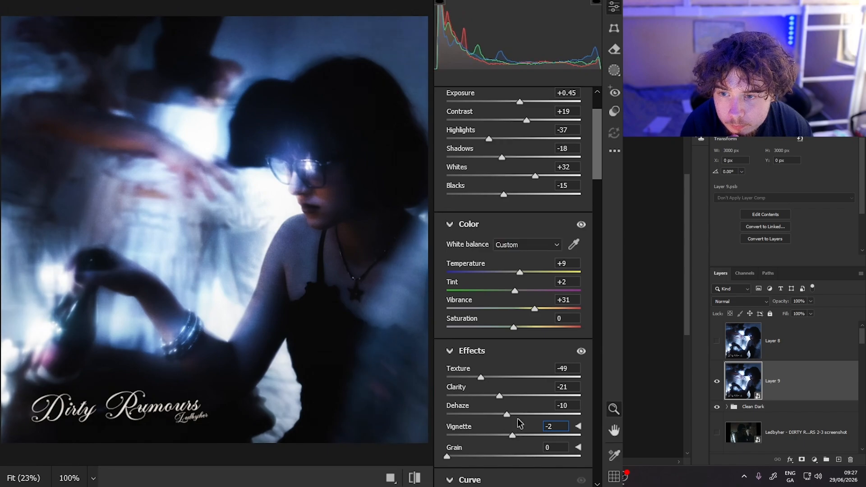
Shift the red primary hue and the blue primary hue slightly in the Camera Raw calibration settings.
scroll(520, 421, down, 5)
scroll(511, 375, down, 12)
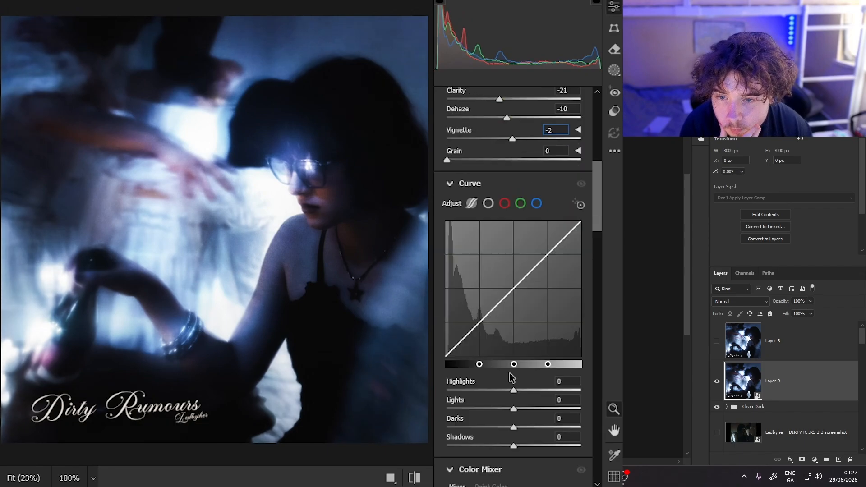
scroll(510, 378, down, 15)
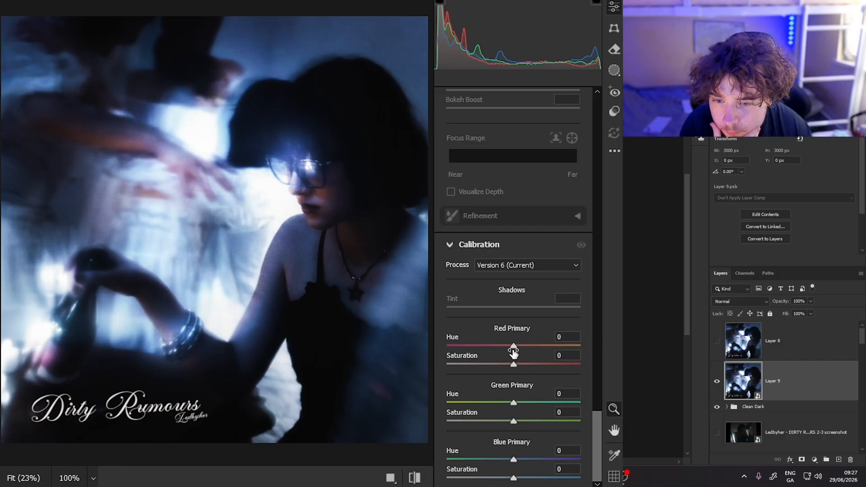
mouse_move(507, 347)
mouse_down()
mouse_move(540, 342)
mouse_move(523, 343)
mouse_up()
mouse_move(514, 456)
mouse_down()
mouse_move(500, 455)
mouse_move(528, 455)
mouse_move(510, 457)
mouse_up()
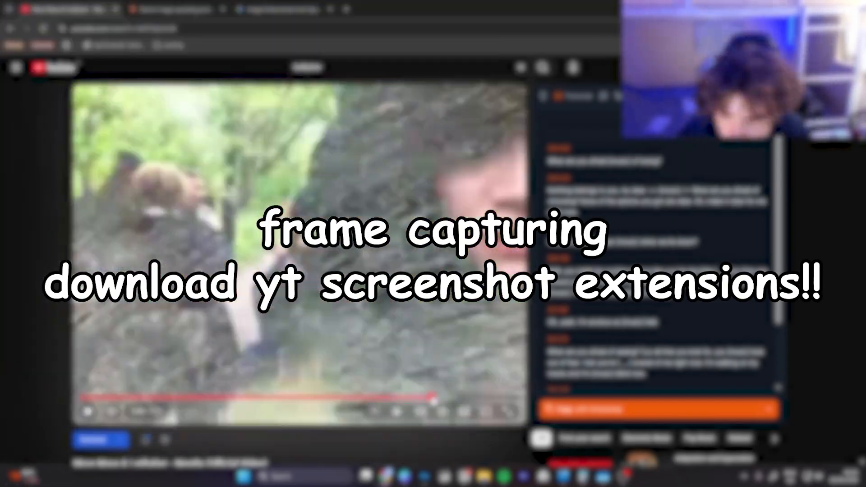
Place the four "Needja" music video screenshots (1-5, 2-8, 1-29 and 0-50) into the blank 3000 x 3000 px document.
scroll(372, 389, down, 3)
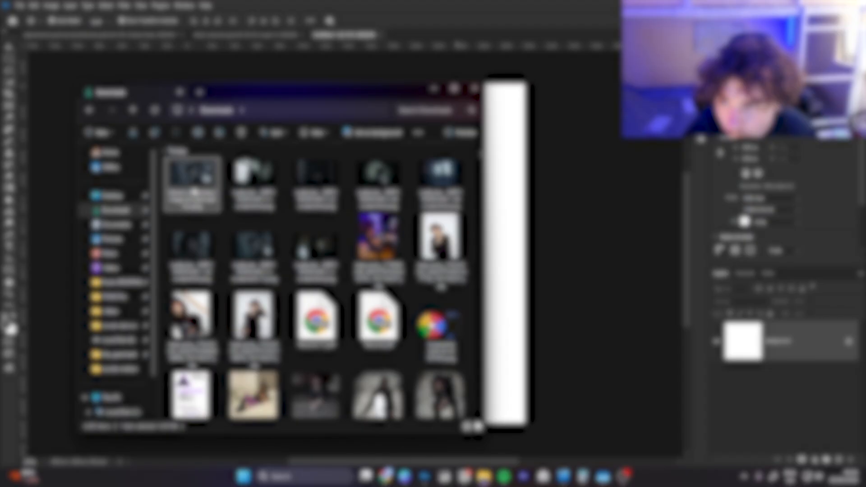
drag(191, 187, 565, 208)
key(Return)
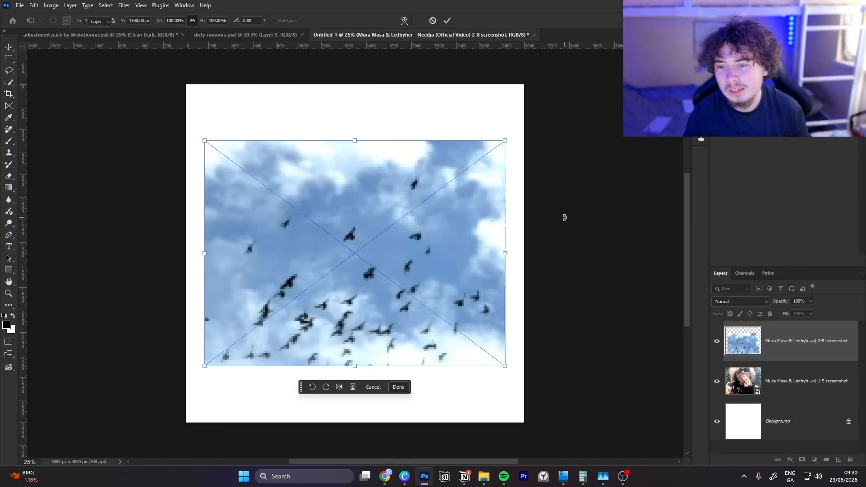
key(Return)
key(Return)
key(Return)
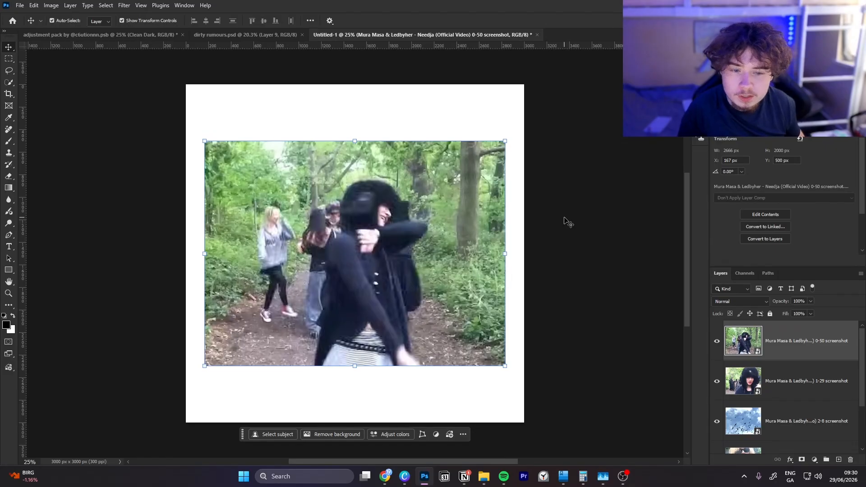
Compare the placed screenshots by toggling their visibility one at a time, leaving only the 1-29 screenshot shown.
click(717, 342)
click(717, 382)
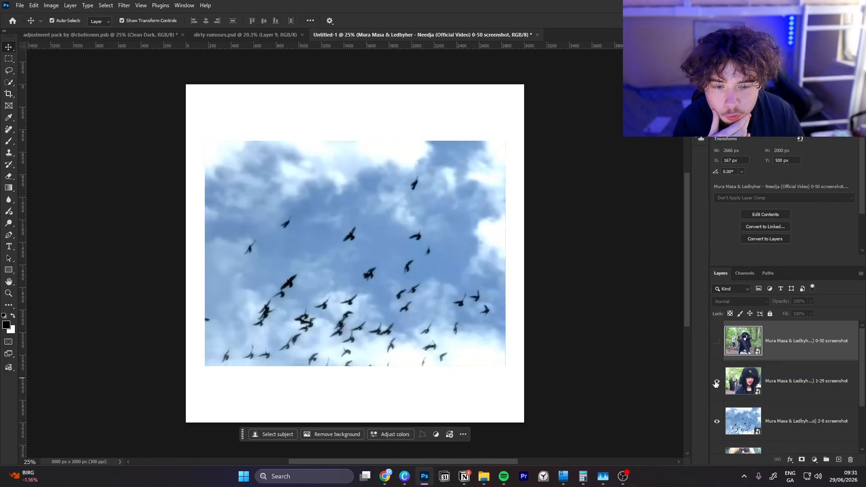
click(717, 381)
click(716, 382)
click(716, 424)
scroll(719, 419, down, 2)
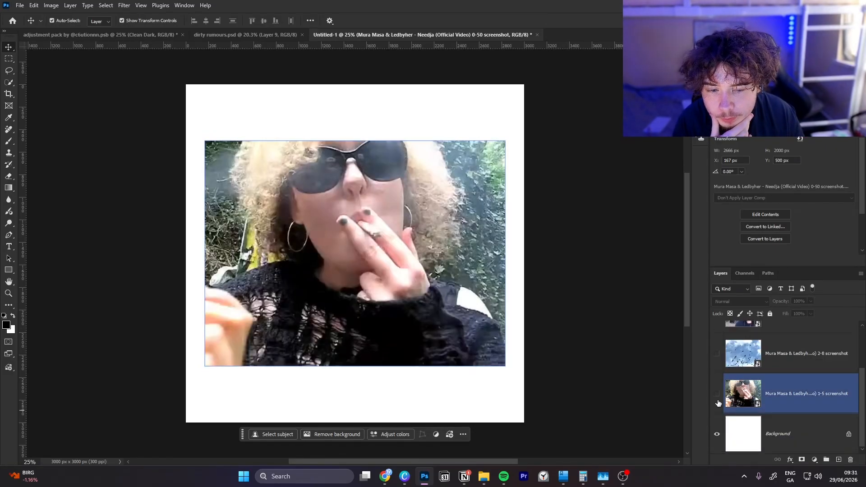
click(718, 397)
scroll(718, 401, up, 2)
click(717, 381)
click(717, 341)
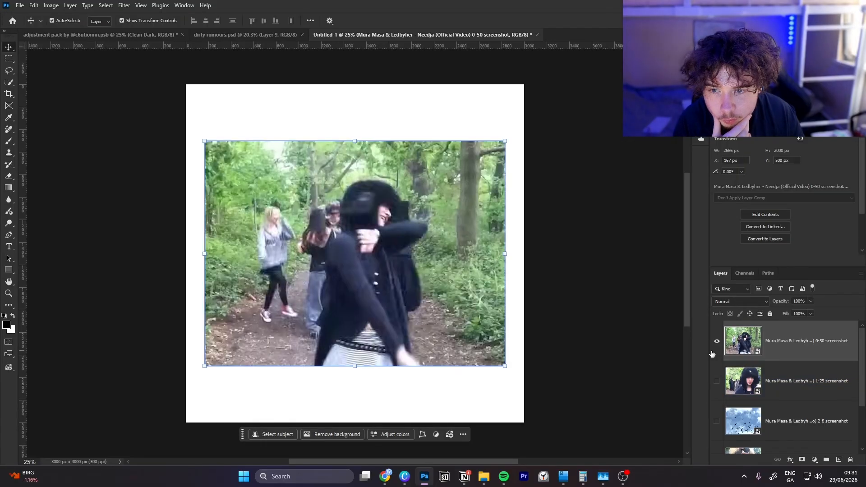
click(717, 341)
click(717, 382)
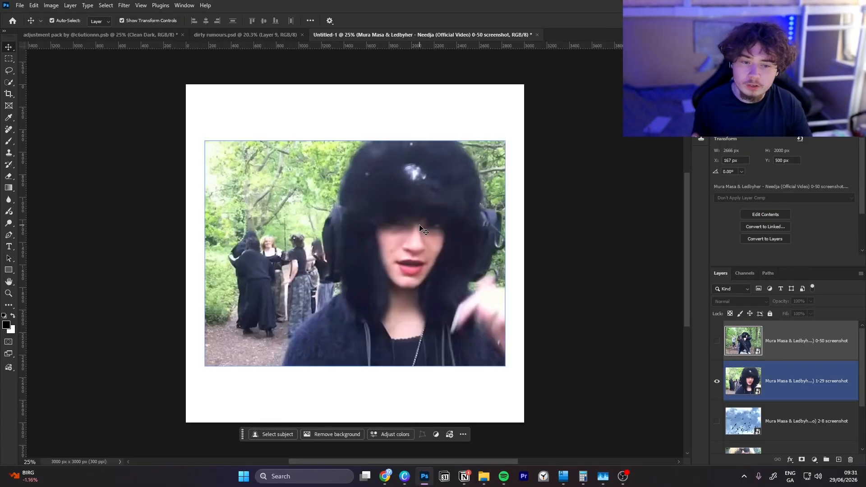
Scale the 1-29 screenshot to 150% and place it at X 206 px, Y 0 px so it spans the full canvas height.
key(ctrl+t)
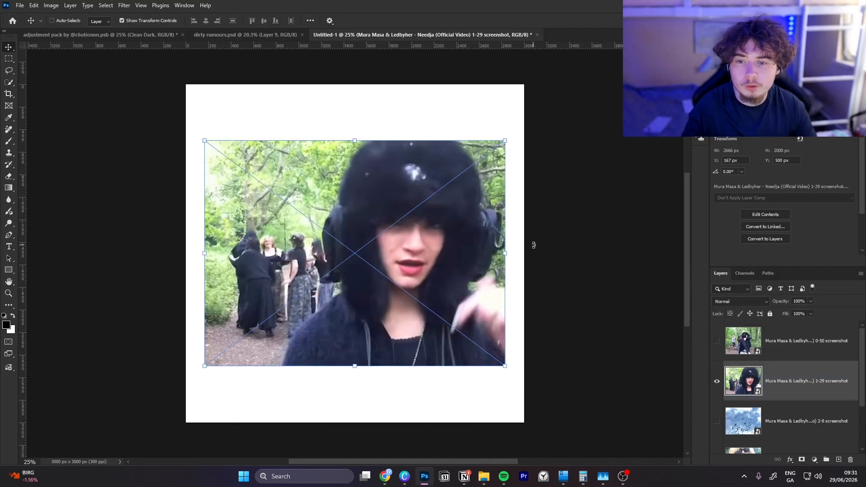
drag(505, 253, 657, 266)
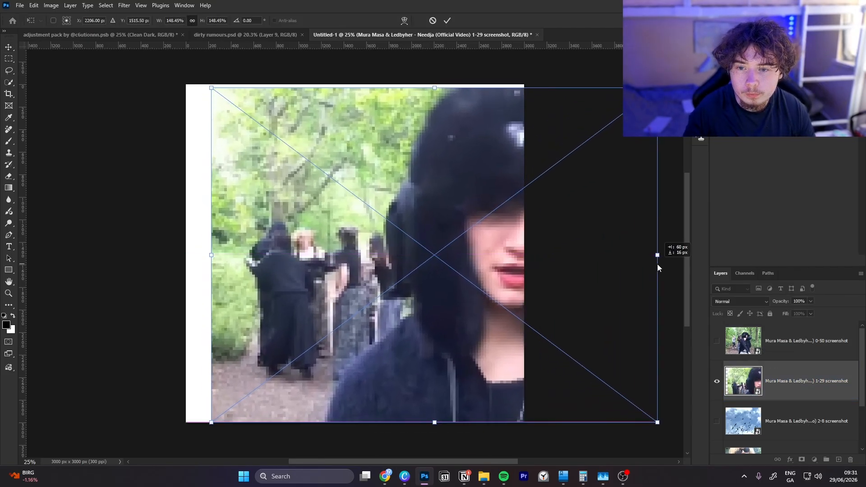
drag(438, 92, 431, 81)
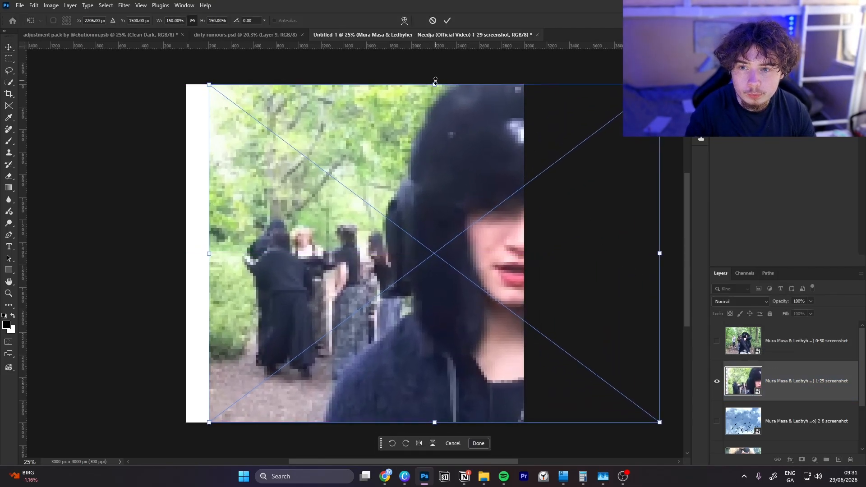
key(Return)
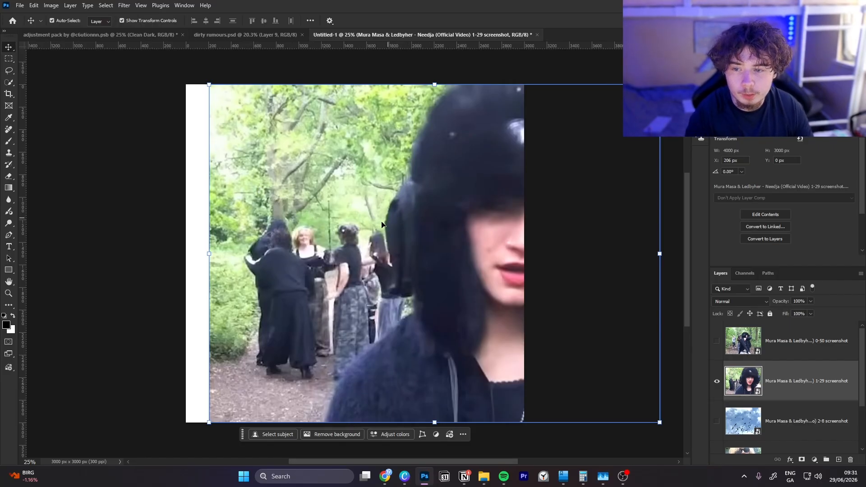
Show the 0-50 screenshot and move it to about X -557 px, Y 636 px over the 1-29 screenshot.
click(718, 383)
click(717, 341)
click(467, 282)
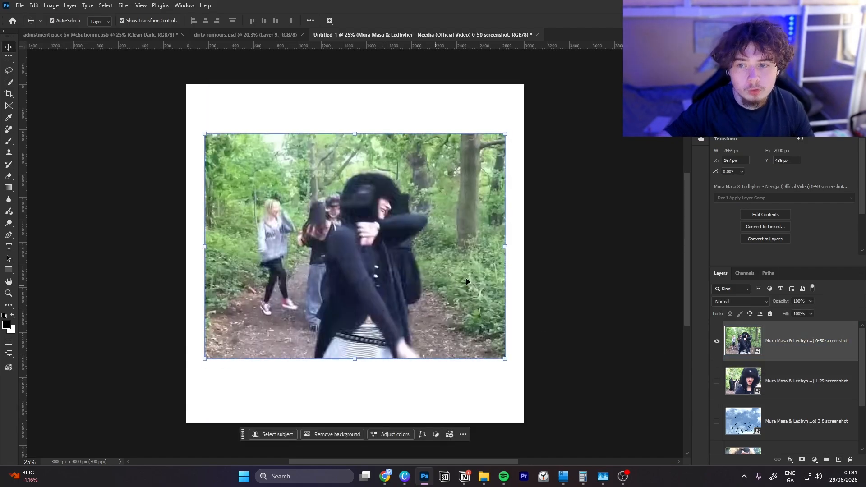
drag(466, 281, 385, 304)
click(715, 382)
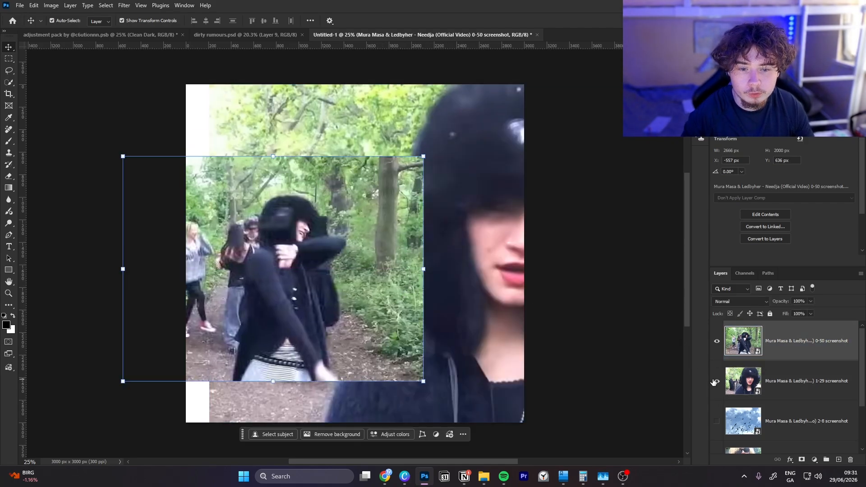
Show the 2-8 bird sky screenshot, stack it between the 0-50 and 1-29 screenshots and shift it over the canvas's upper-left area.
click(743, 378)
ctrl+click(752, 382)
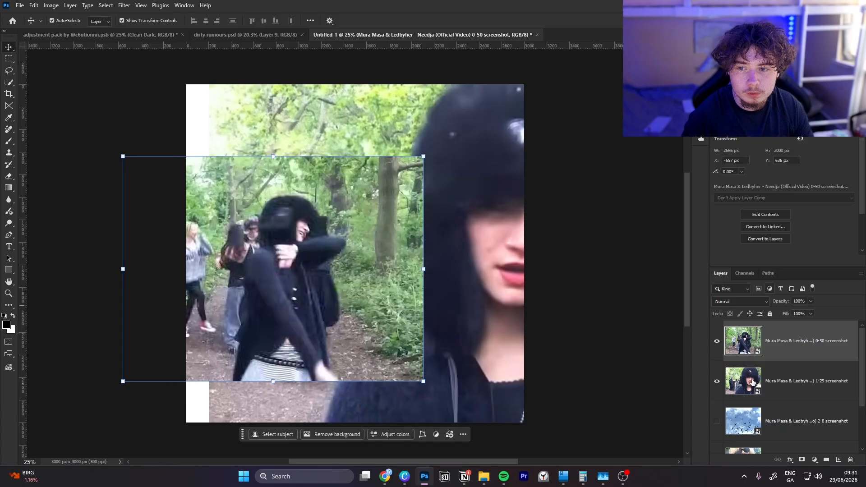
click(717, 419)
click(799, 420)
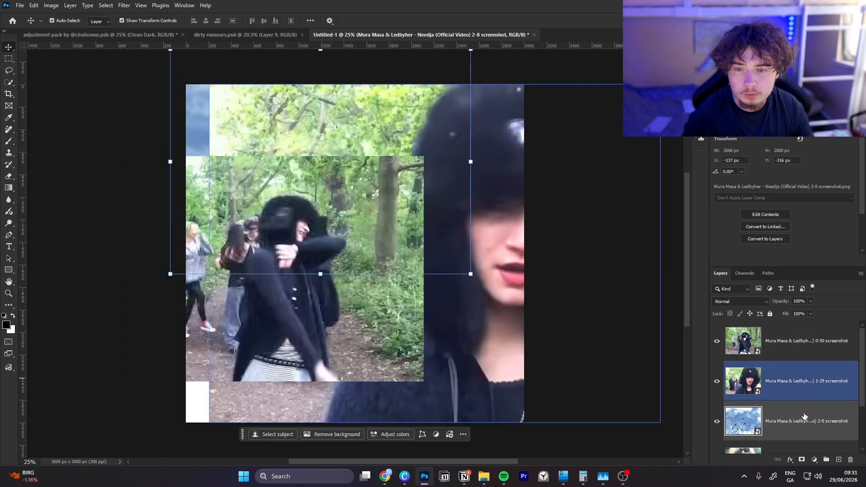
drag(804, 416, 801, 363)
drag(413, 202, 385, 178)
Bring the 1-5 screenshot to the top of the layer stack, show it and move it to about X 1179 px, Y 1136 px.
scroll(766, 403, down, 3)
drag(786, 411, 790, 334)
key(ctrl)
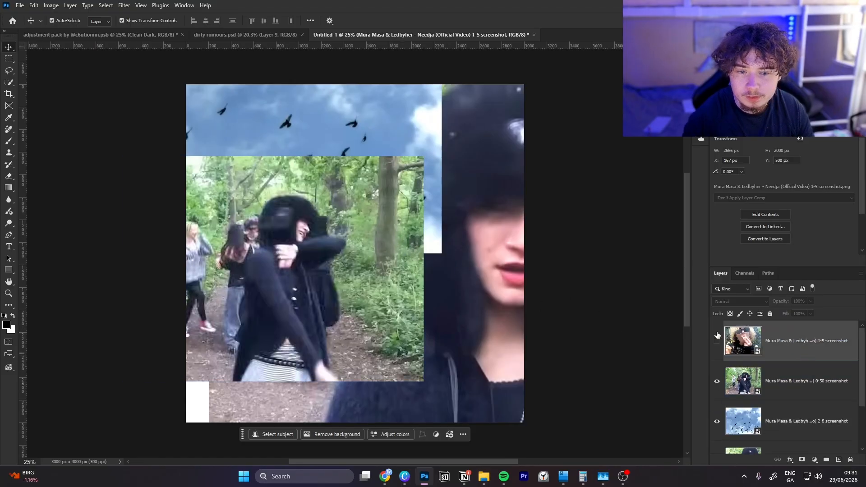
click(717, 340)
drag(380, 259, 506, 309)
key(Return)
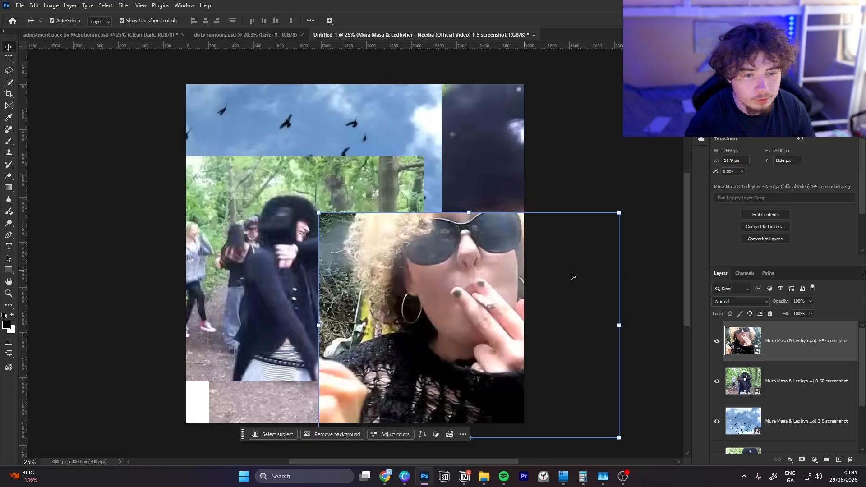
Hide all four placed screenshot layers so only the white background shows.
click(721, 355)
click(717, 381)
click(717, 421)
scroll(716, 406, down, 2)
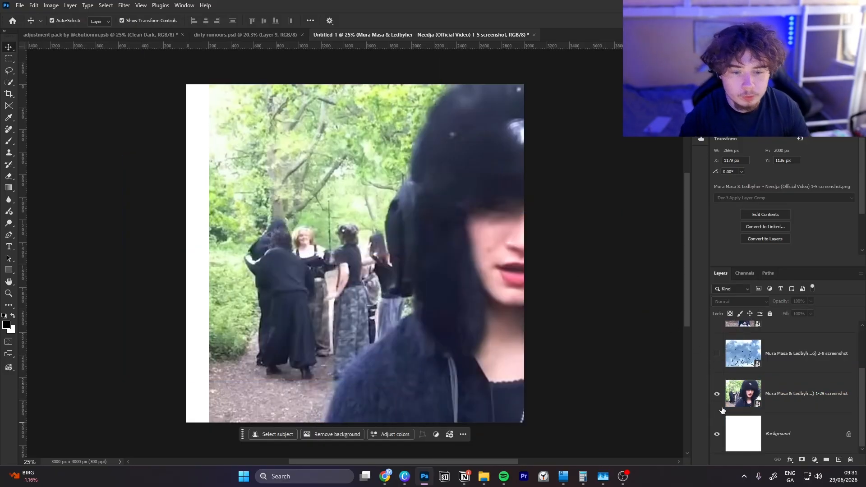
click(717, 394)
Switch to the Claude chat in Chrome and request the same upscaling prompt for the attached 0-50 screenshot.
click(386, 476)
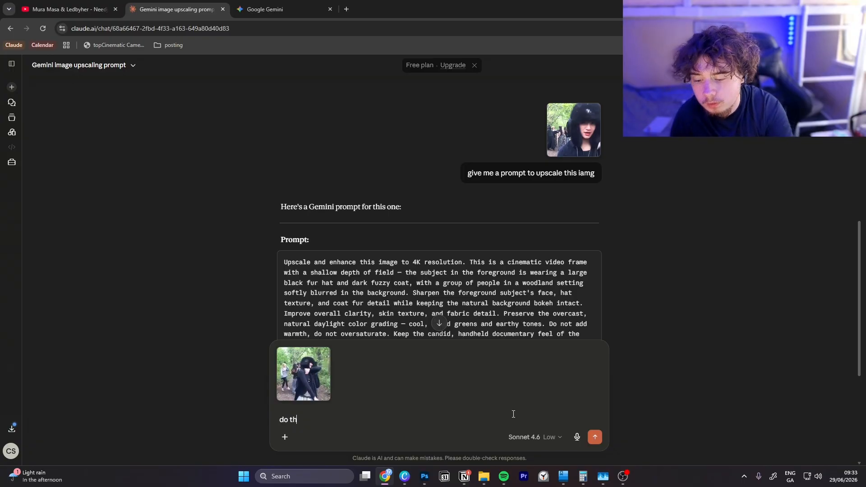
key(Return)
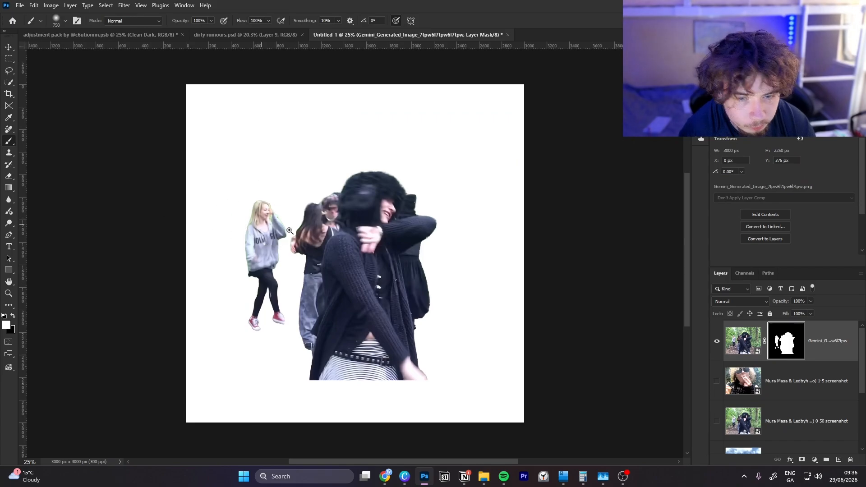
Paint black on the Gemini image's layer mask to remove the background people, keeping only the foreground figure in the fur hat.
scroll(261, 246, up, 5)
drag(251, 146, 249, 253)
key(ctrl+z)
drag(241, 167, 239, 227)
drag(203, 158, 230, 342)
key(ctrl+z)
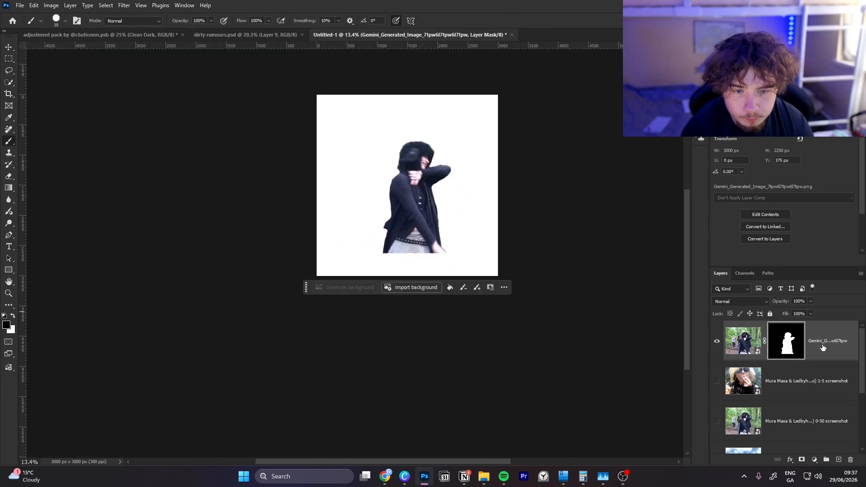
Convert the masked figure to a smart object and enlarge it to about 1553 x 2552 px, reaching the canvas's lower edge.
right_click(823, 347)
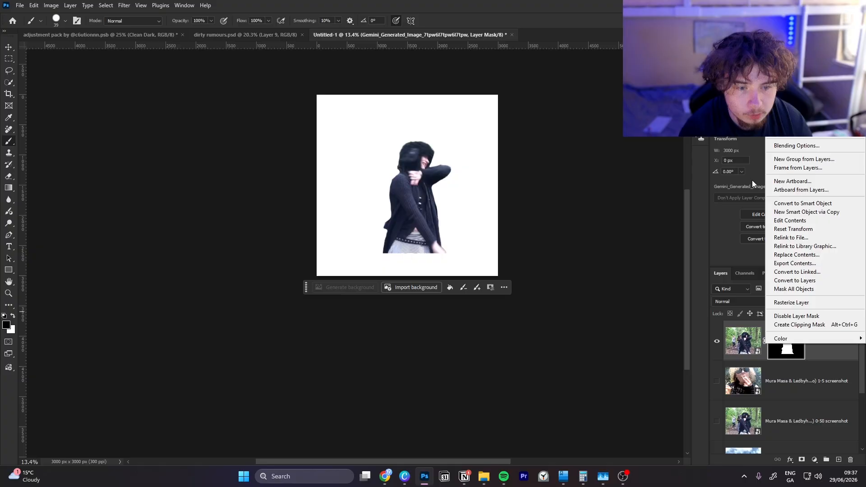
click(792, 203)
key(ctrl+t)
mouse_move(416, 252)
mouse_down()
mouse_move(403, 302)
mouse_move(410, 244)
mouse_up()
key(Return)
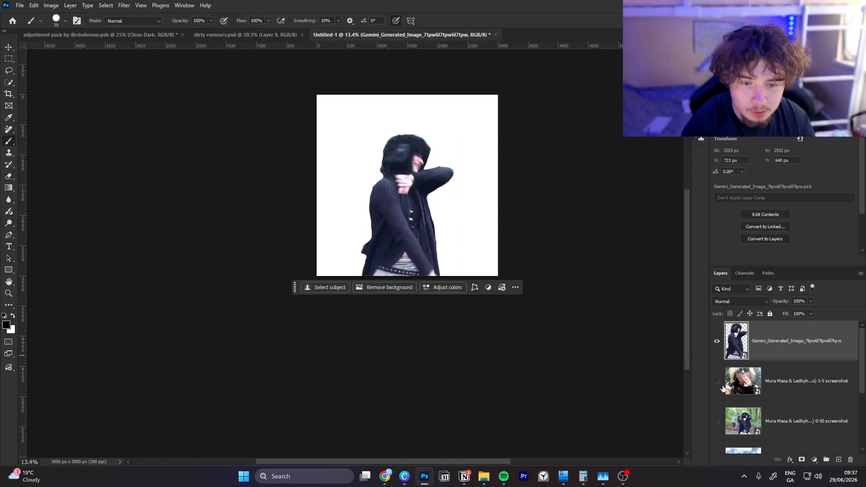
Show the 1-5 screenshot layer and enlarge it to about 4418 x 3313 px so it covers the canvas behind the figure.
click(718, 382)
click(742, 381)
key(ctrl+t)
drag(511, 235, 472, 238)
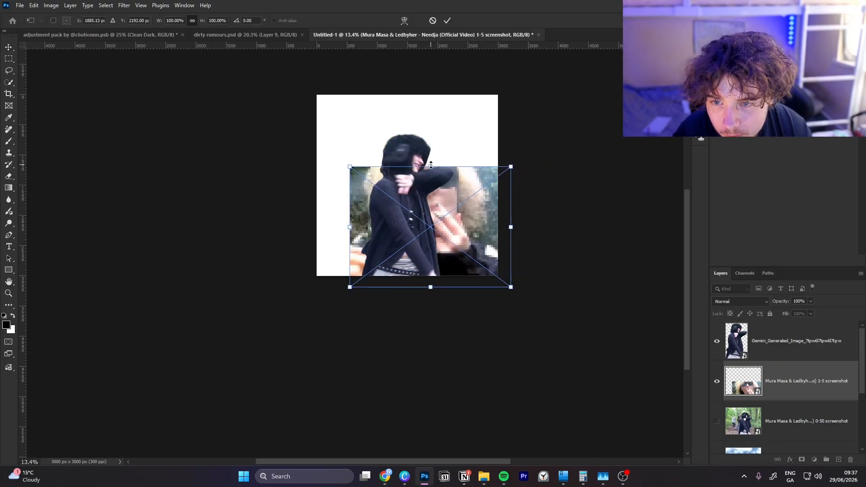
drag(431, 165, 416, 95)
key(Return)
Show the 2-8 birds screenshot and move it in the layer stack to between the cut-out figure and the 1-5 screenshot.
scroll(762, 326, down, 2)
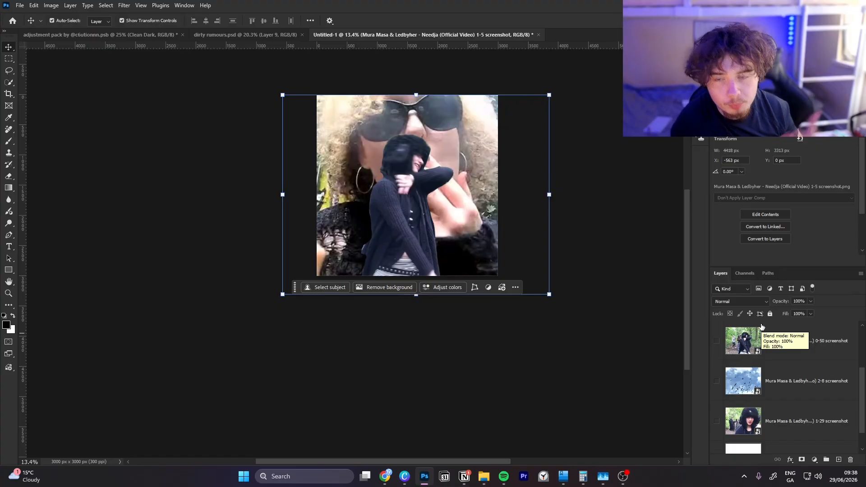
scroll(762, 326, up, 2)
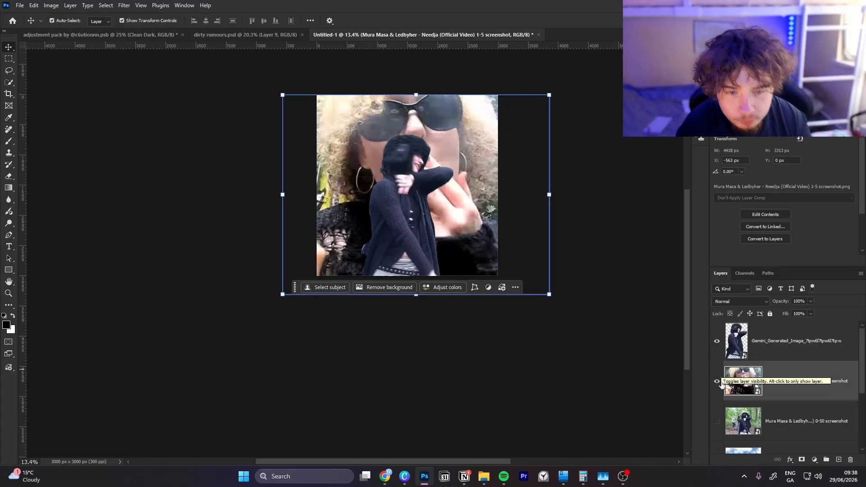
click(717, 421)
click(804, 430)
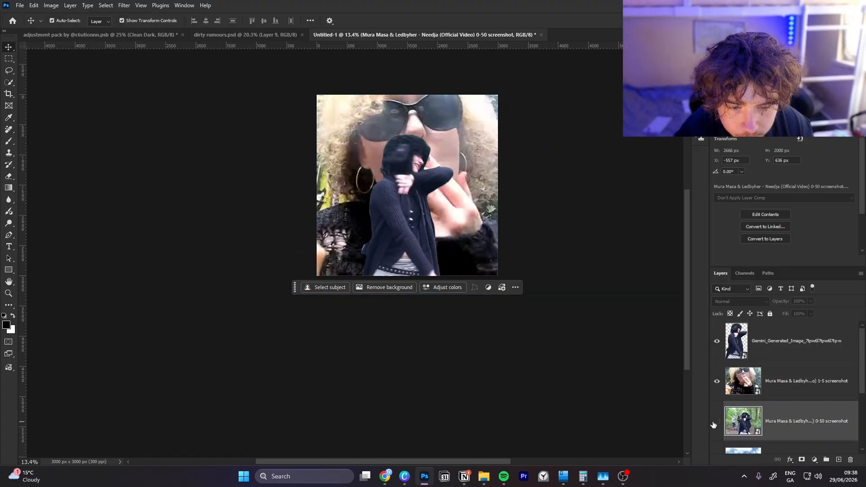
scroll(715, 425, down, 2)
click(719, 381)
drag(770, 393, 792, 354)
Try the Lighter Color blend mode on the 2-8 birds screenshot, and settle on Screen.
click(736, 303)
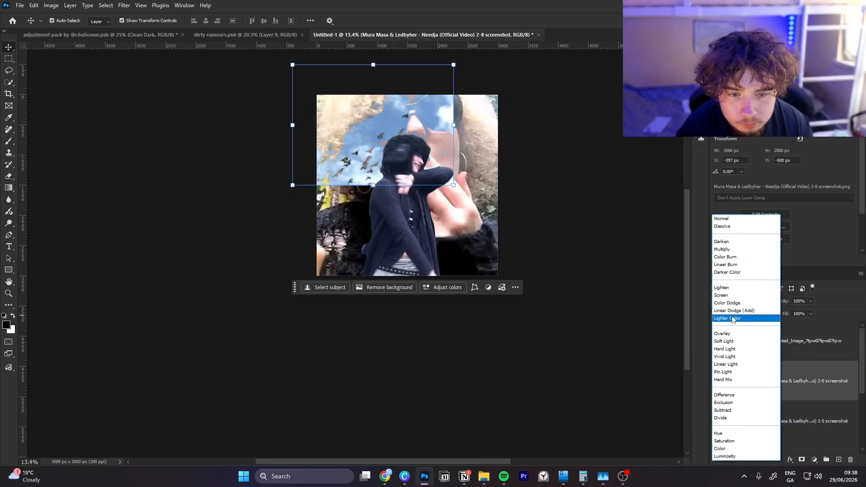
click(734, 319)
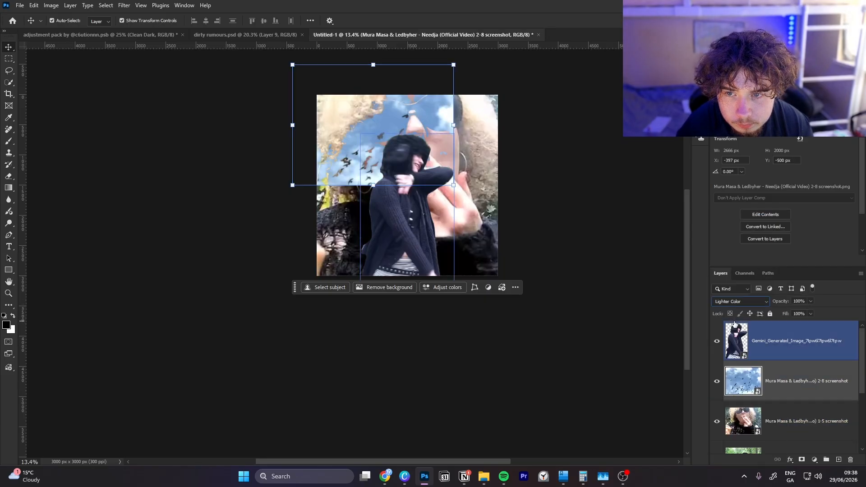
click(601, 305)
scroll(744, 376, down, 3)
scroll(744, 376, up, 3)
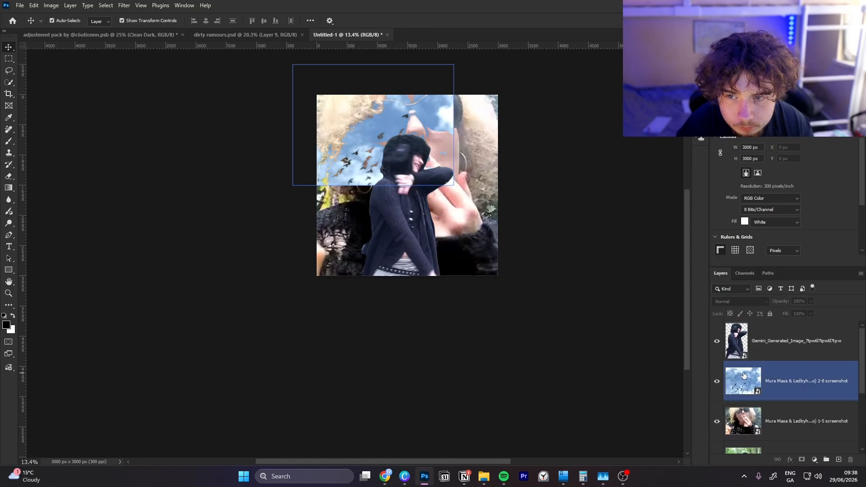
click(779, 376)
click(735, 301)
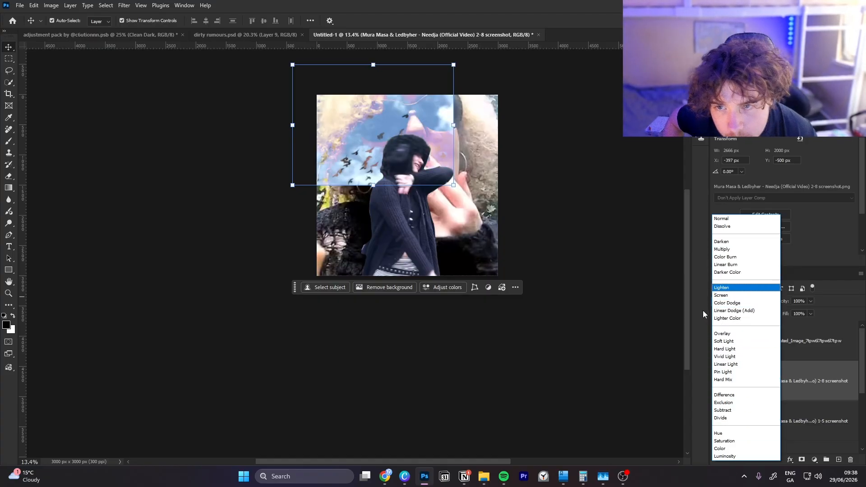
click(733, 296)
Try the 0-50 screenshot above the 1-5 layer, and hide it again.
scroll(748, 390, down, 2)
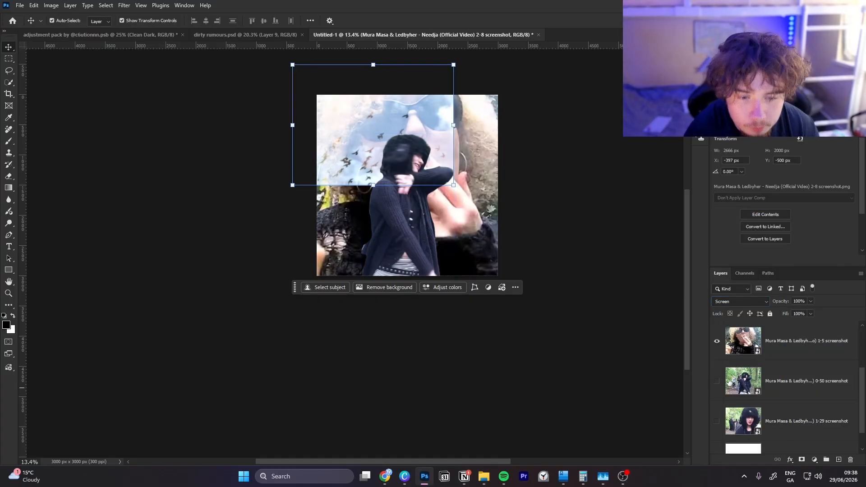
click(718, 382)
drag(777, 386, 780, 336)
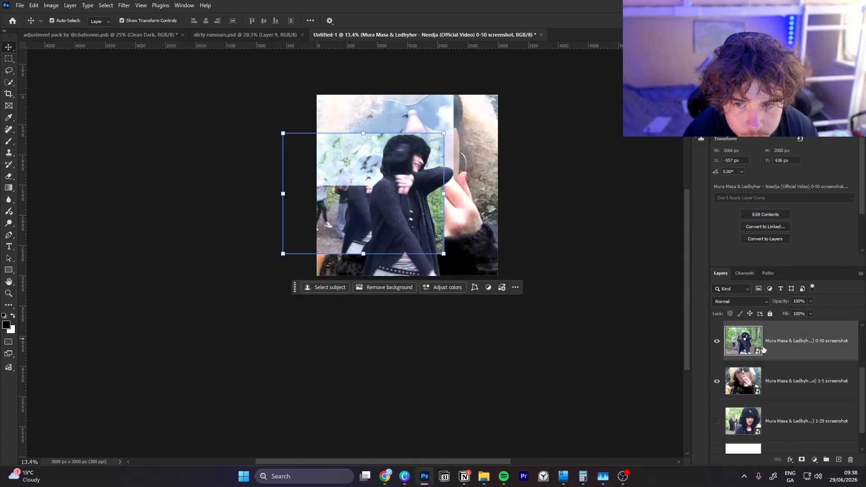
click(717, 343)
Show the 1-29 screenshot above the 1-5 layer and scale it to about 2124 x 1593 px at the canvas's lower-left corner.
click(717, 423)
drag(780, 423, 781, 371)
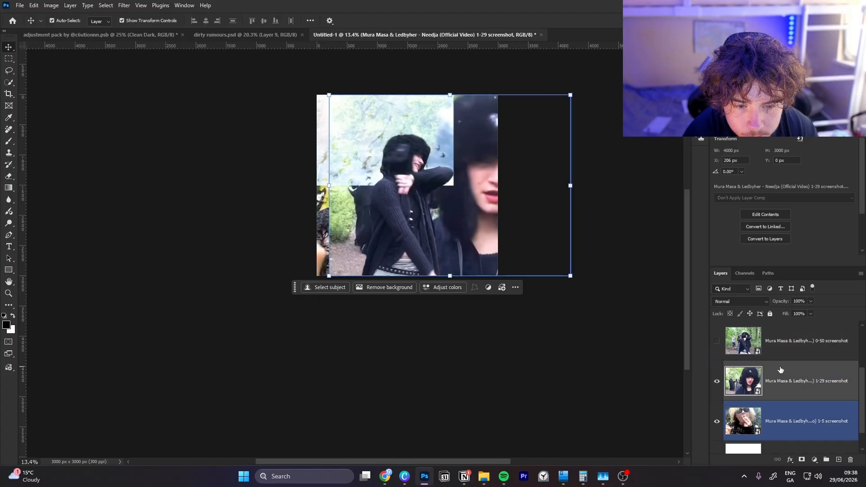
drag(464, 215, 458, 305)
drag(564, 283, 414, 229)
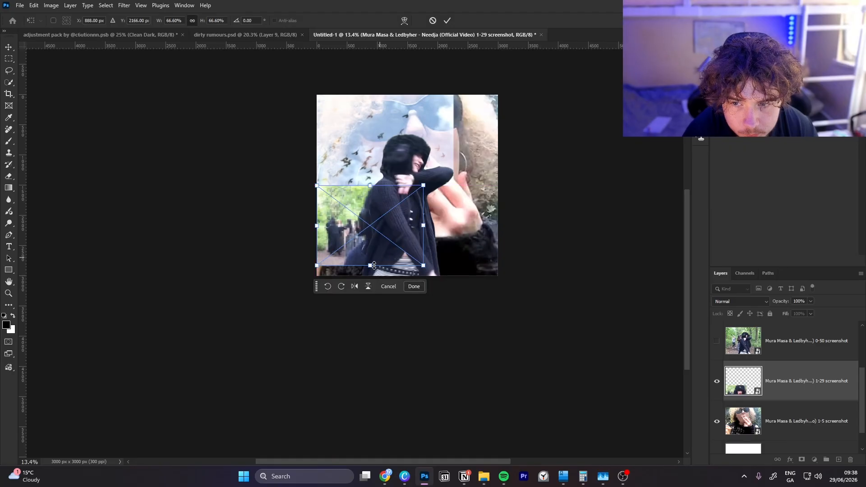
mouse_move(370, 266)
mouse_down()
mouse_move(369, 292)
mouse_move(369, 272)
mouse_up()
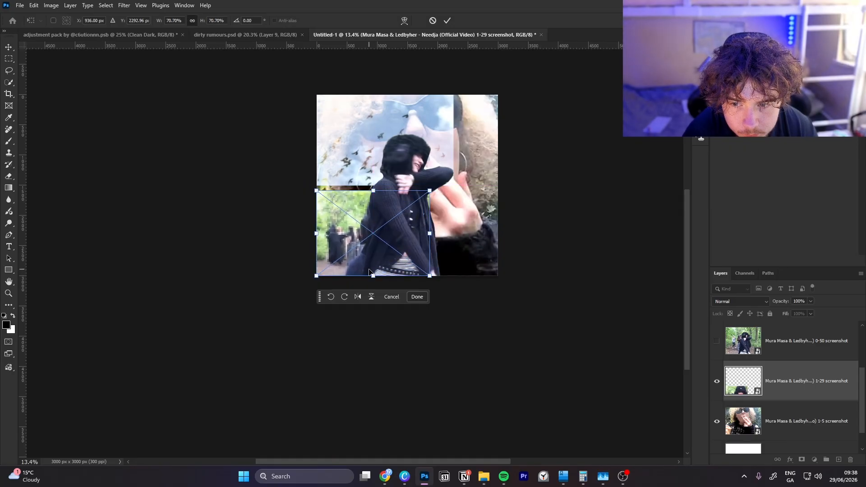
drag(374, 190, 373, 179)
Flip the 1-29 screenshot horizontally so the face is beside the central figure, and apply the transform.
right_click(370, 233)
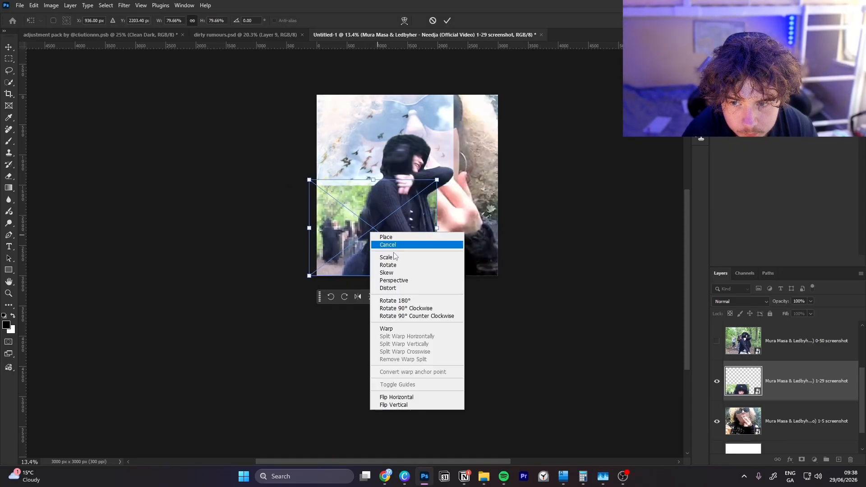
click(412, 398)
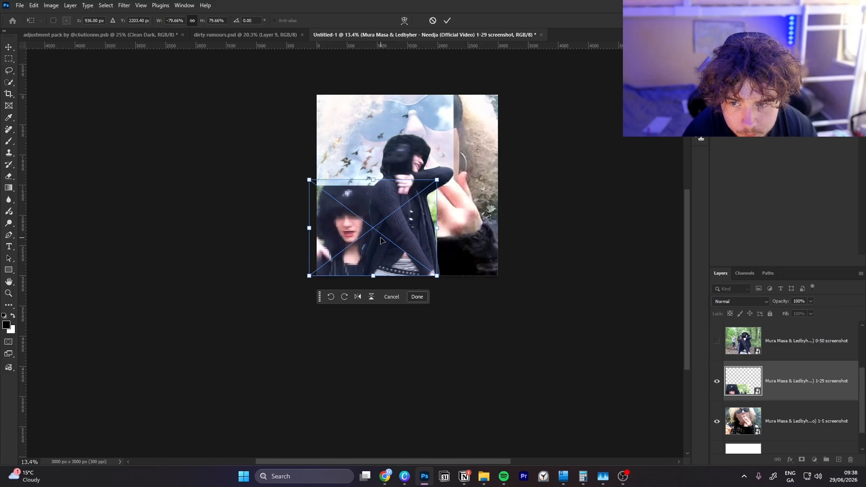
key(Return)
Duplicate the 1-29 screenshot, flip the copy horizontally and place it at the canvas's lower right, starting at about X 1971 px.
key(ctrl+j)
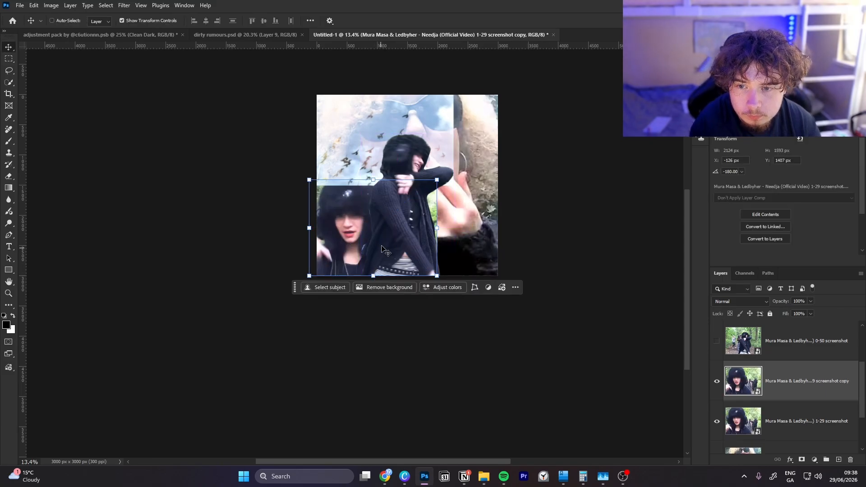
key(ctrl+t)
right_click(397, 245)
click(450, 409)
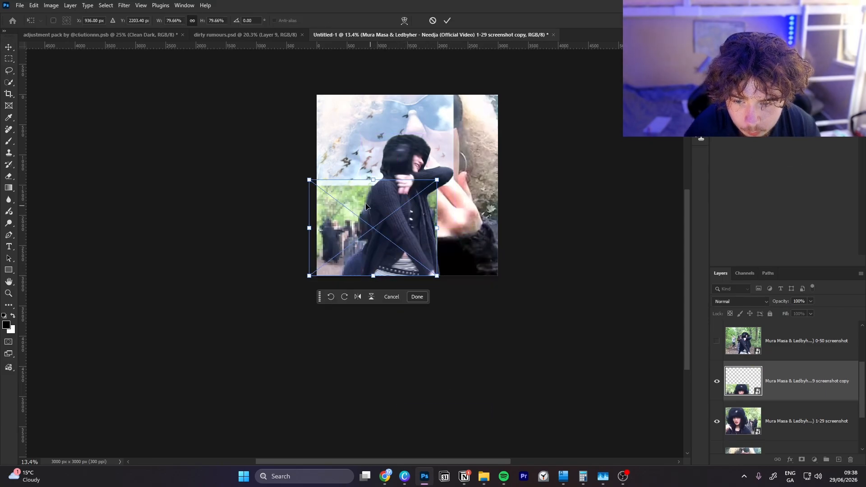
drag(367, 220, 493, 220)
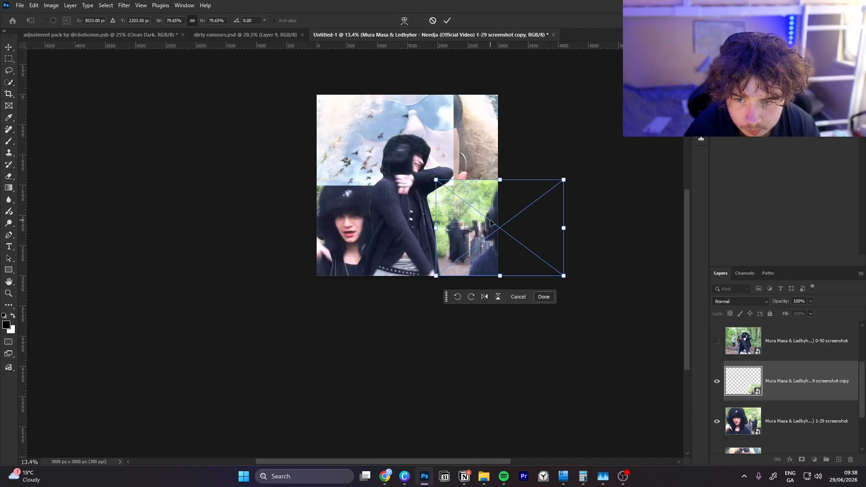
key(Return)
Duplicate the 2-8 birds screenshot above all layers, centre the copy at about X 167, Y 749 px and set its blending to Normal.
scroll(473, 231, up, 4)
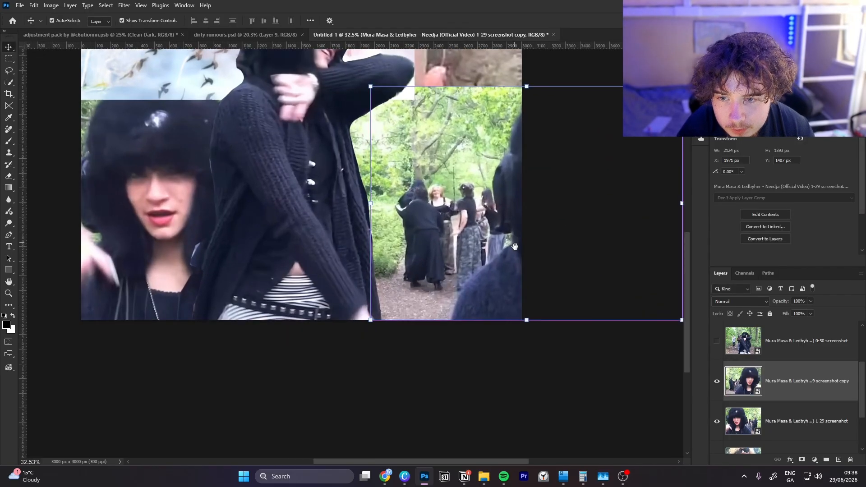
scroll(496, 279, down, 2)
drag(529, 329, 473, 313)
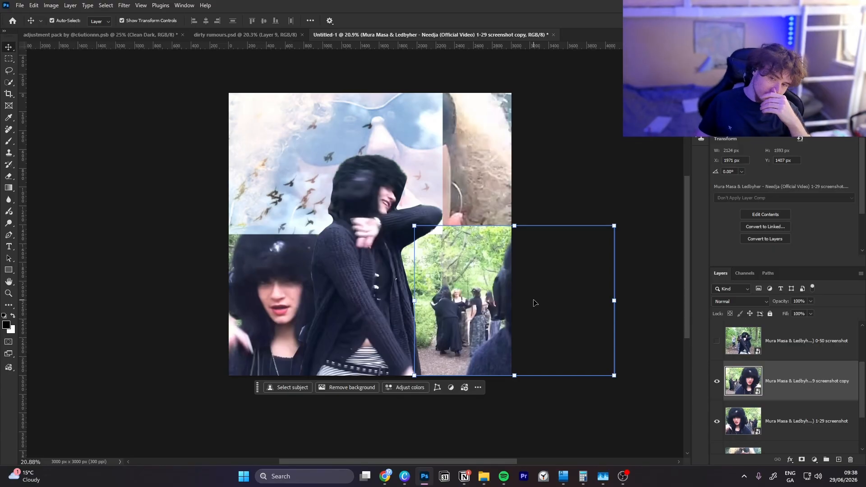
click(411, 158)
mouse_move(790, 339)
mouse_down()
mouse_move(782, 274)
mouse_move(785, 322)
mouse_up()
drag(359, 160, 413, 278)
click(737, 302)
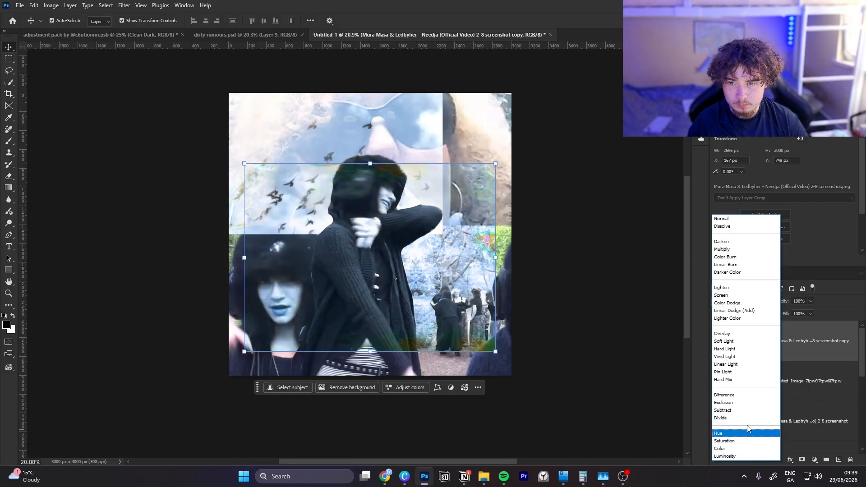
click(731, 218)
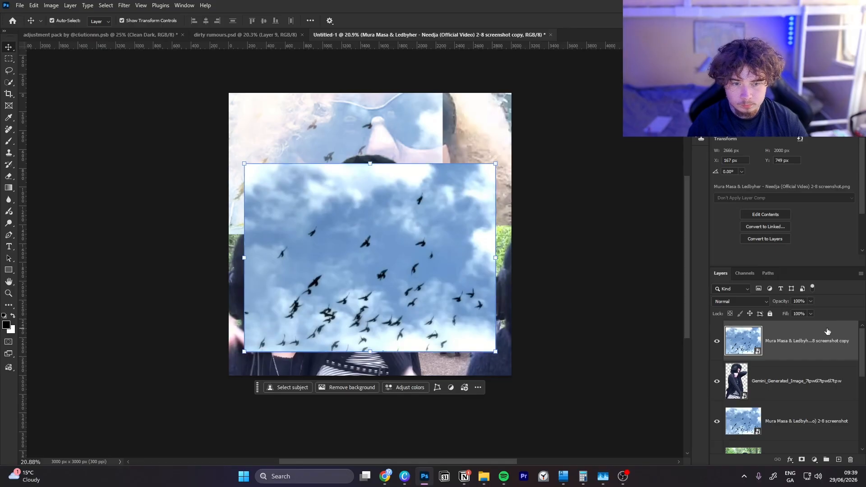
Set the birds copy's Blend If ranges: current layer highlights split at 140/255, underlying layer shadows at 44 and highlights split at 172/255.
double_click(827, 332)
mouse_move(656, 259)
mouse_down()
mouse_move(589, 260)
mouse_move(658, 260)
mouse_up()
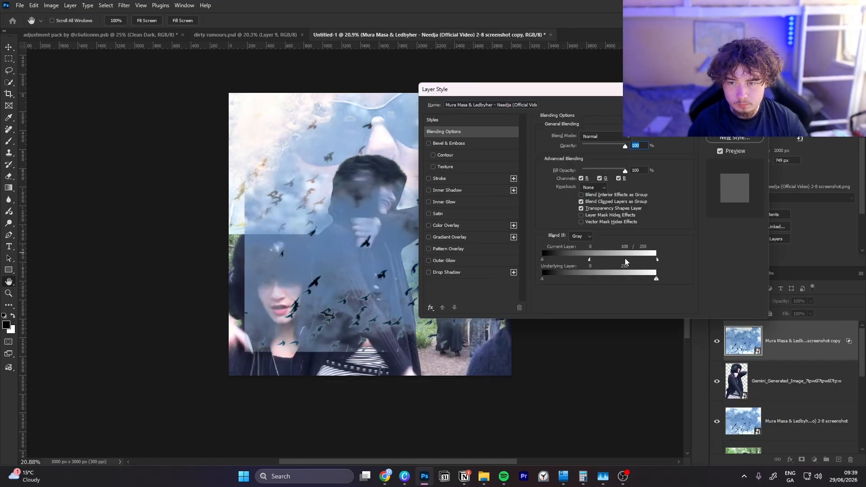
drag(589, 260, 604, 260)
drag(542, 279, 562, 279)
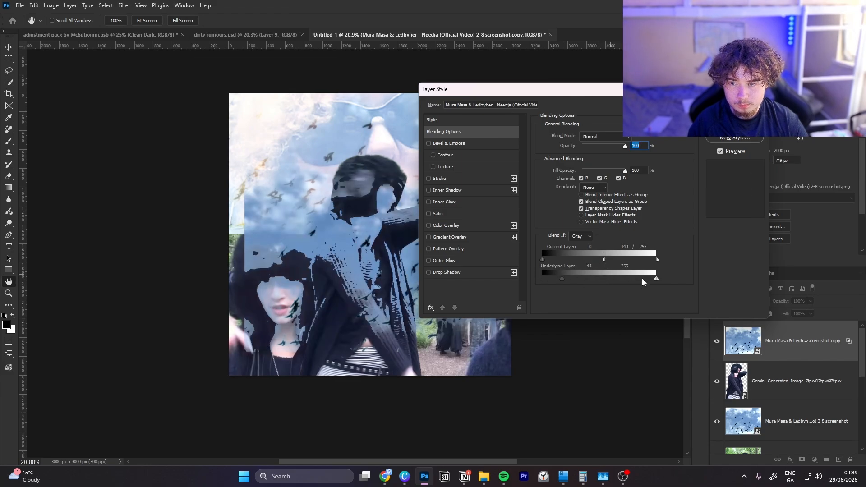
drag(656, 279, 619, 280)
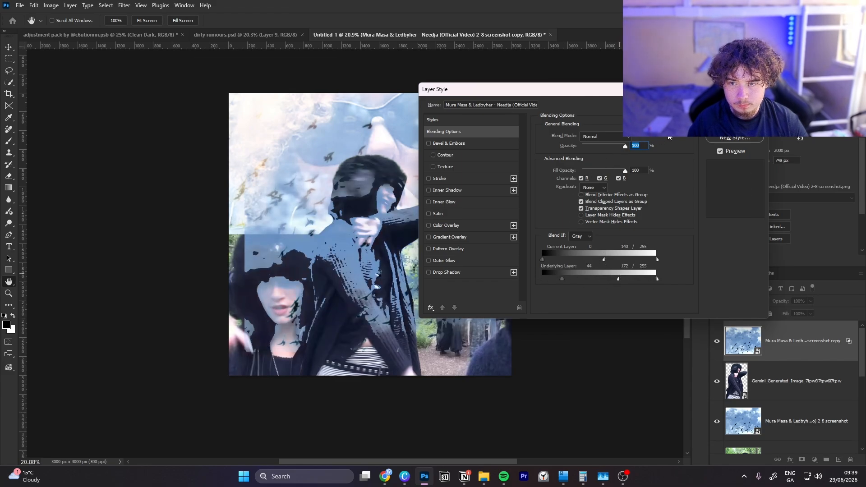
Set the birds copy's blend mode to Subtract at 26% opacity and apply the layer style.
click(616, 139)
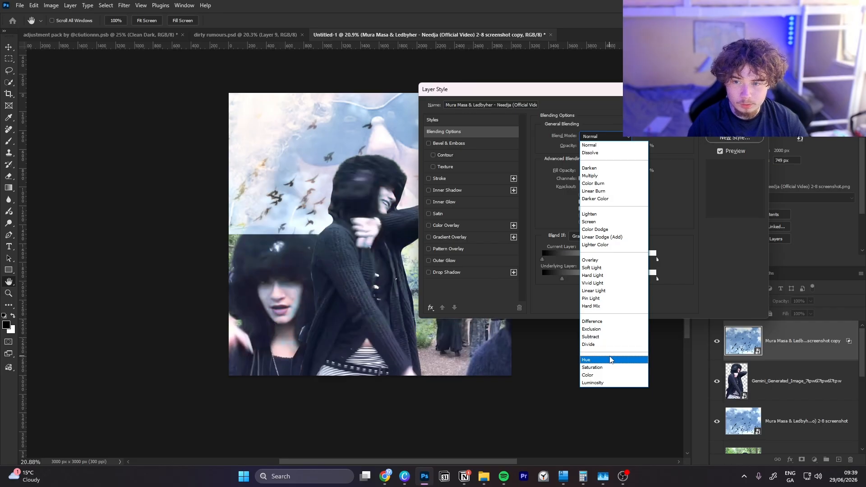
click(607, 337)
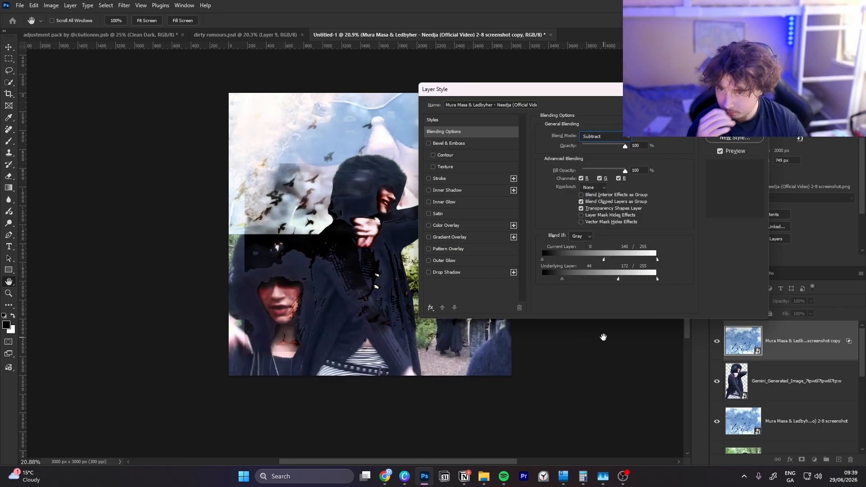
drag(625, 147, 593, 146)
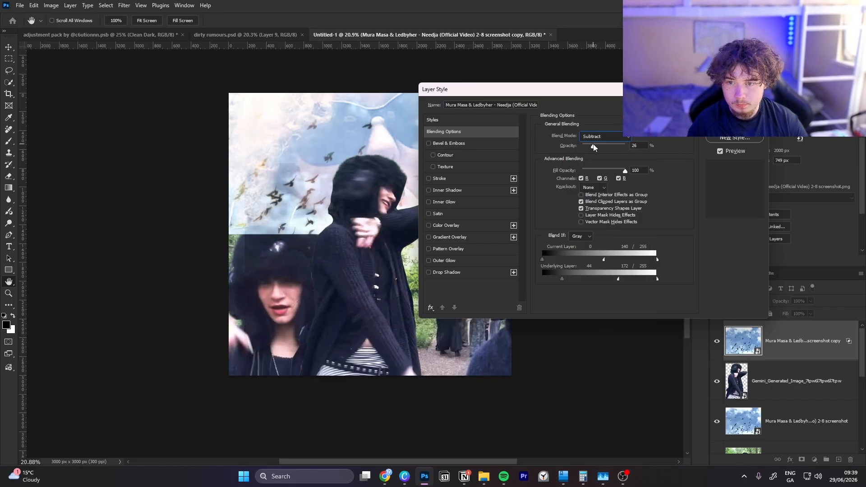
key(Return)
key(v)
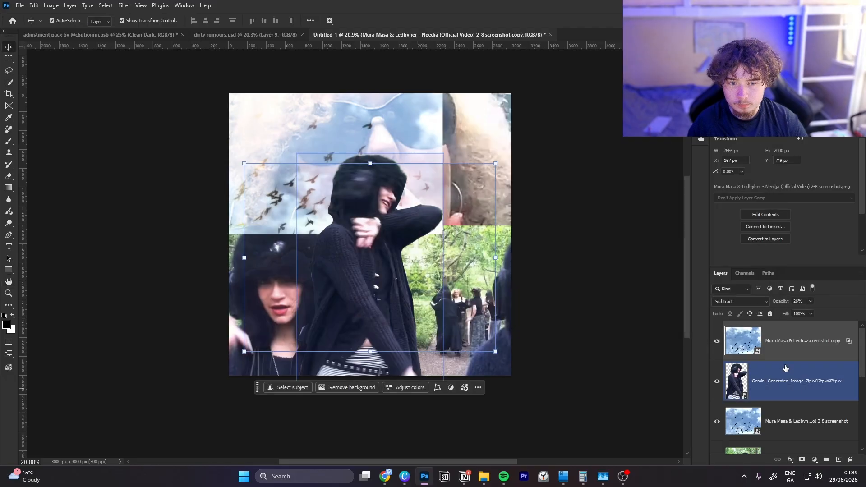
Add an Exposure adjustment layer above the birds copy with exposure set to +0.51.
click(815, 460)
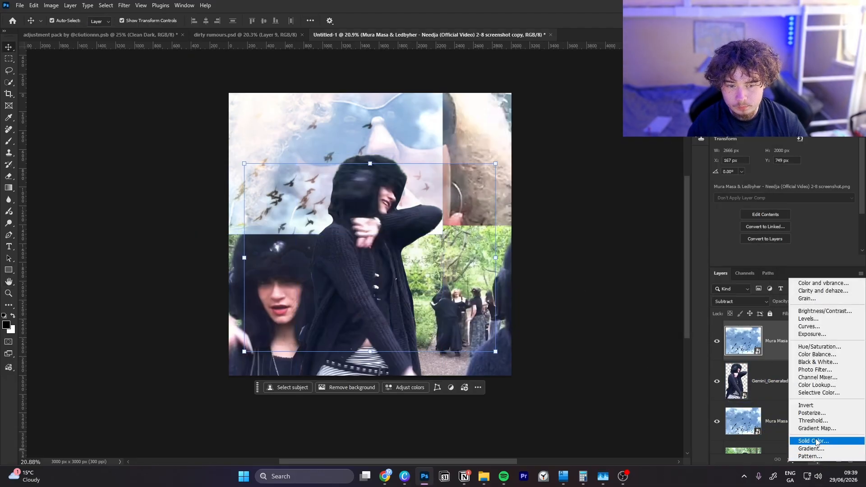
click(833, 338)
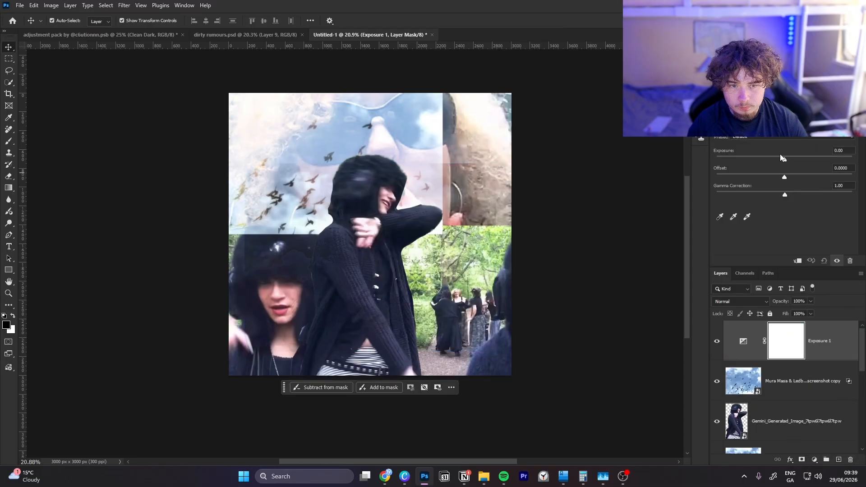
drag(781, 161, 789, 161)
Add a Curves adjustment layer, pull the white point inward to brighten the highlights and raise the black point to output 51.
click(814, 459)
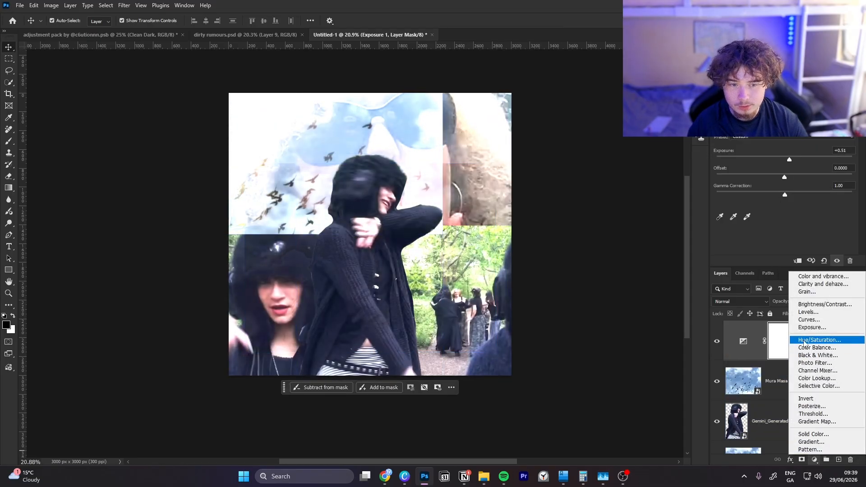
click(810, 320)
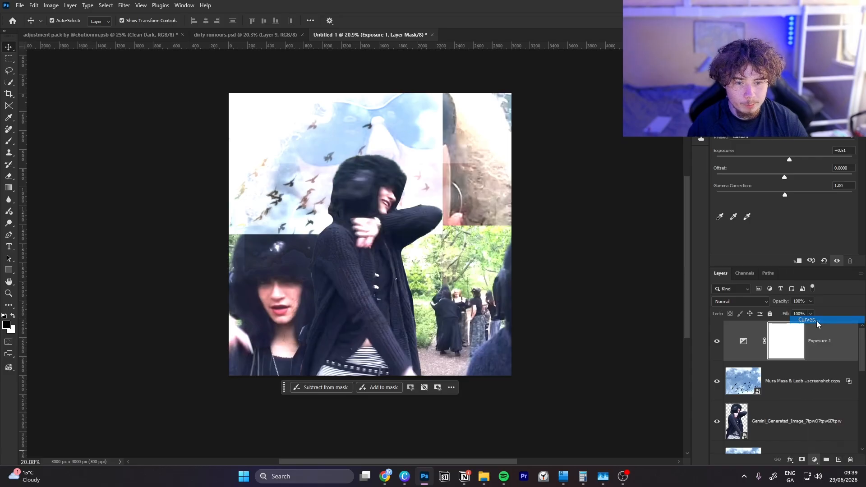
drag(752, 236, 686, 228)
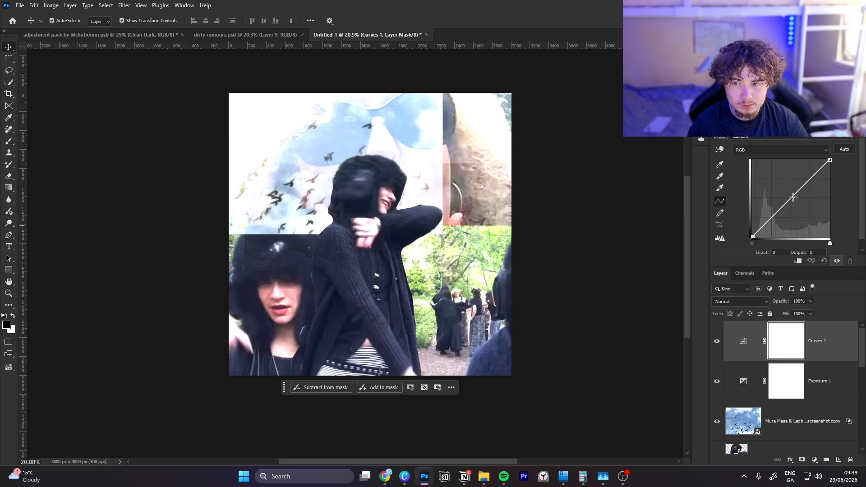
drag(802, 156, 805, 155)
mouse_move(751, 235)
mouse_down()
mouse_move(768, 243)
mouse_move(754, 246)
mouse_move(752, 222)
mouse_up()
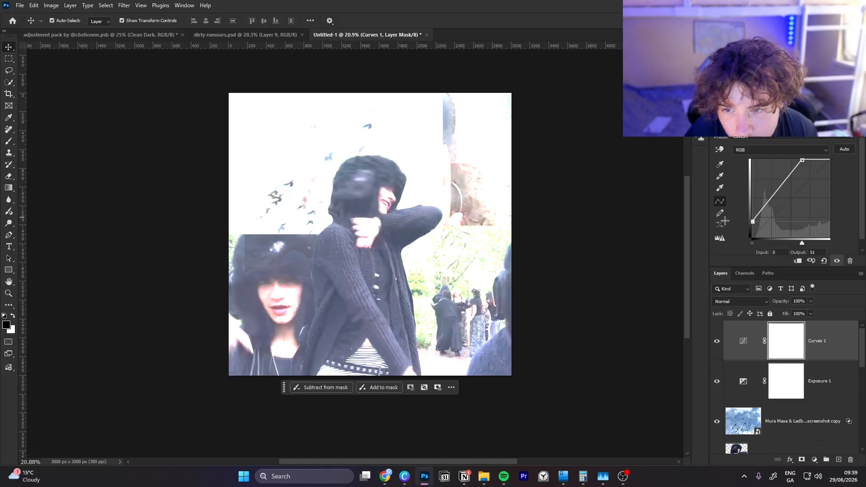
Try inverting the Curves 1 adjustment by lowering the white point to output 0 and raising the black point to output 240.
drag(802, 161, 833, 148)
drag(830, 188, 829, 236)
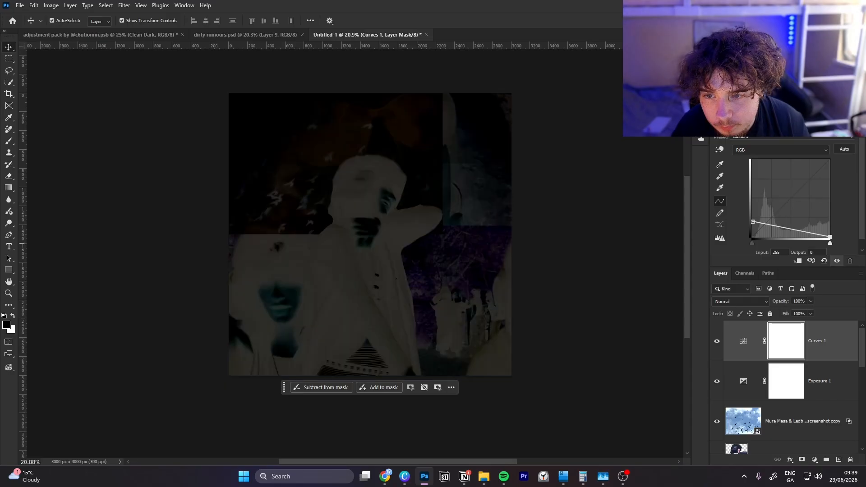
drag(753, 220, 739, 144)
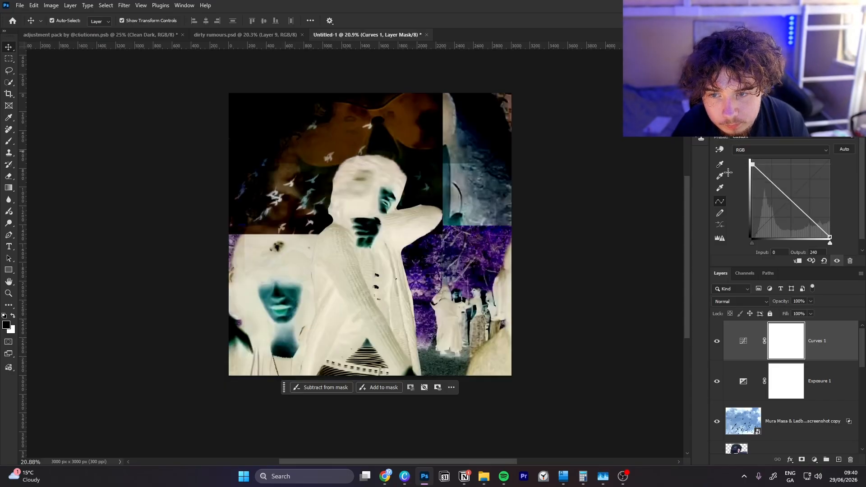
Restore the Curves 1 curve to a straight diagonal from black to white and hide the adjustment layer.
drag(728, 172, 705, 268)
drag(832, 233, 837, 140)
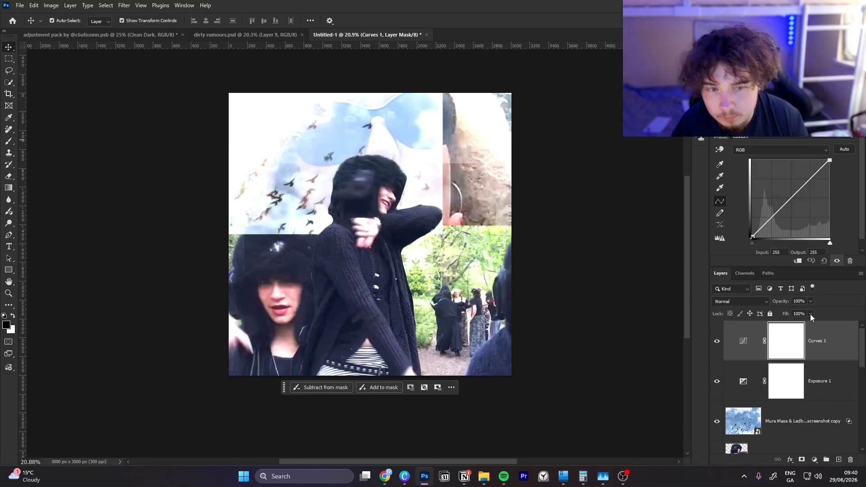
click(717, 342)
Duplicate the central figure's Gemini_Generated_Image cut-out layer and scale the copy up to about 3258 × 5350 px.
click(745, 376)
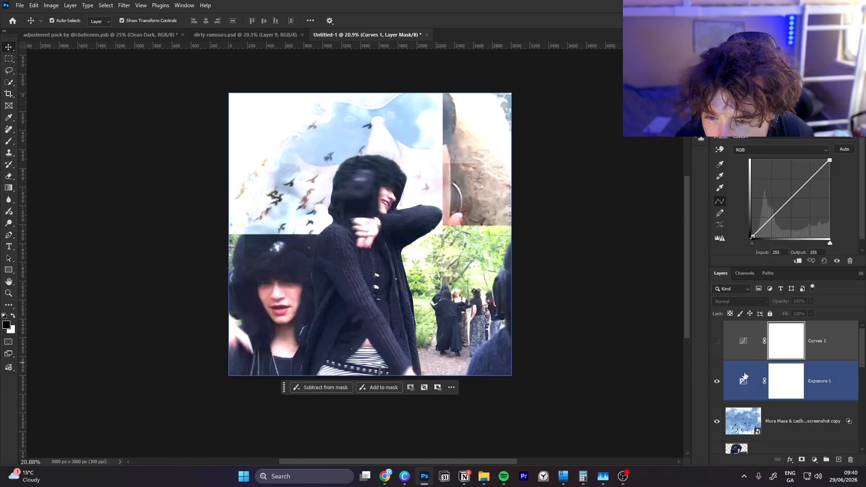
ctrl+click(375, 243)
scroll(790, 390, down, 3)
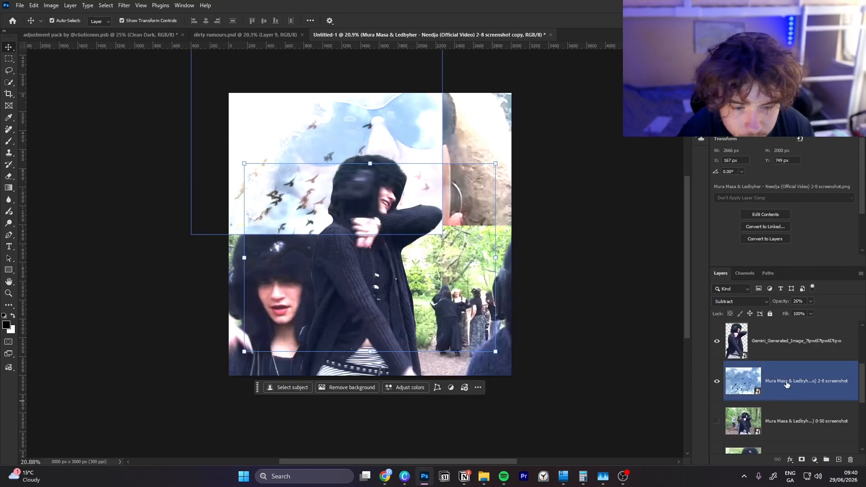
click(778, 352)
key(ctrl+j)
key(ctrl+t)
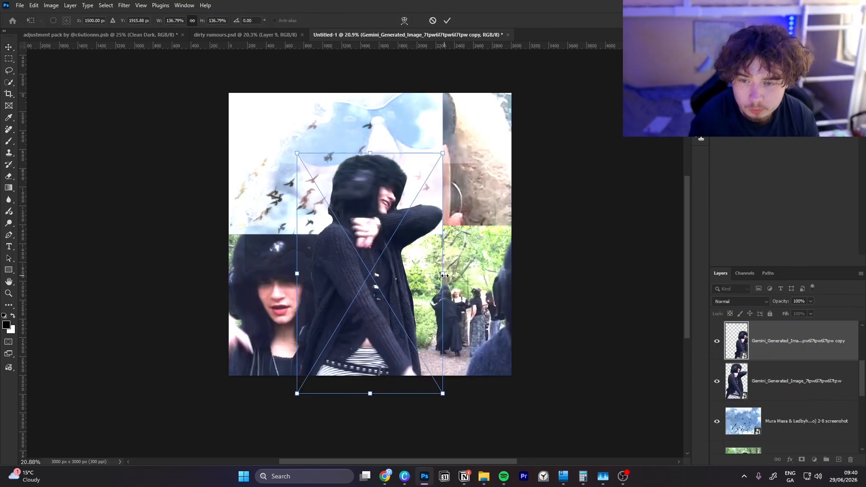
drag(443, 274, 529, 281)
key(Return)
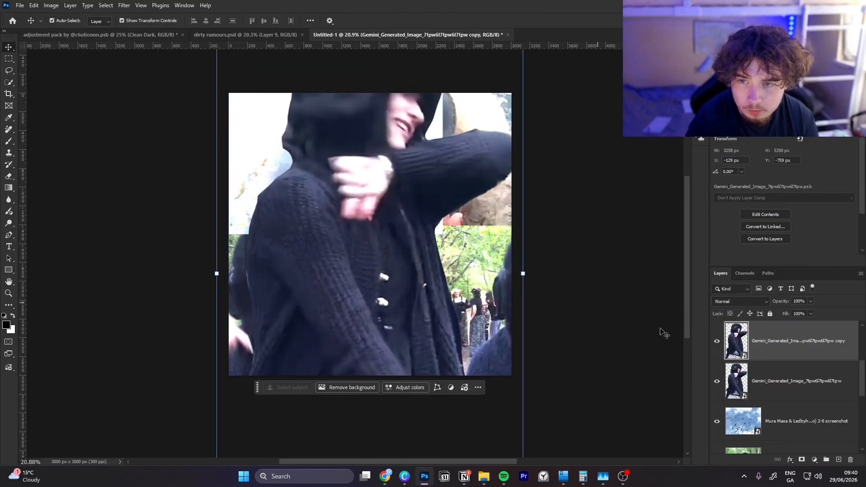
Add a layer mask to the enlarged figure copy and invert it to black.
click(802, 459)
click(815, 440)
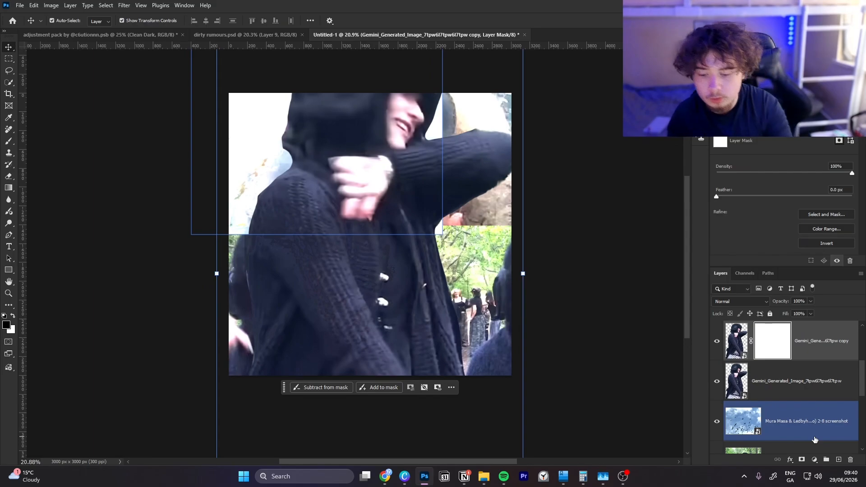
key(ctrl+i)
Choose a splatter brush from the 20 Blood Splatter Brushes set and make white the foreground colour.
key(b)
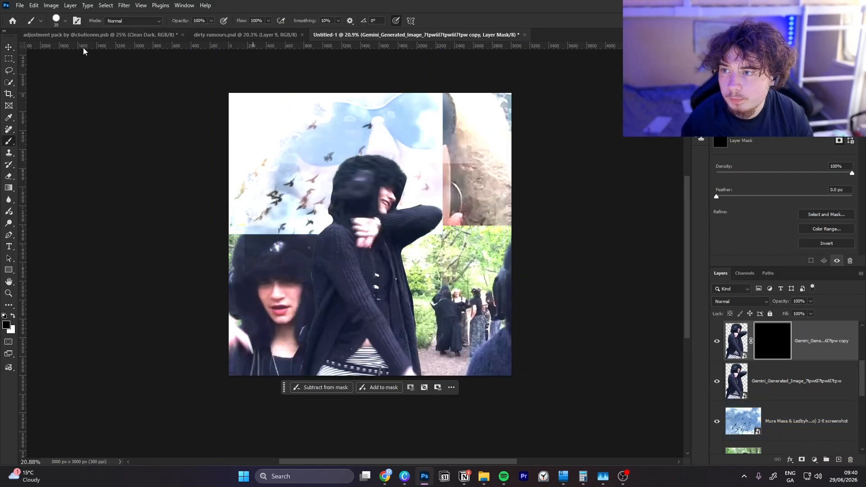
click(65, 21)
scroll(36, 137, down, 3)
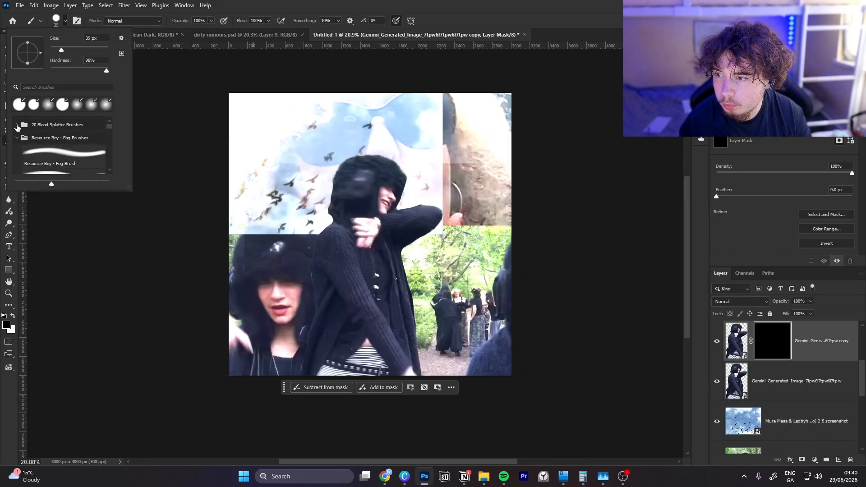
click(17, 125)
scroll(51, 146, down, 5)
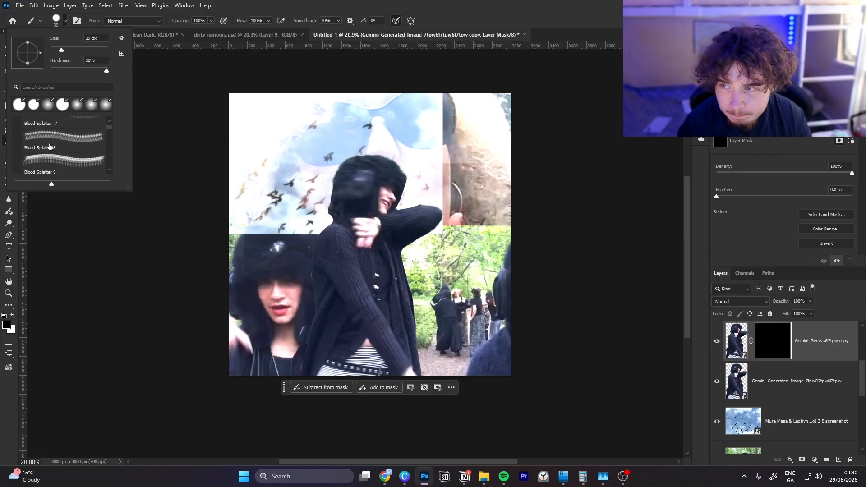
scroll(50, 147, down, 2)
click(62, 160)
click(399, 225)
key(x)
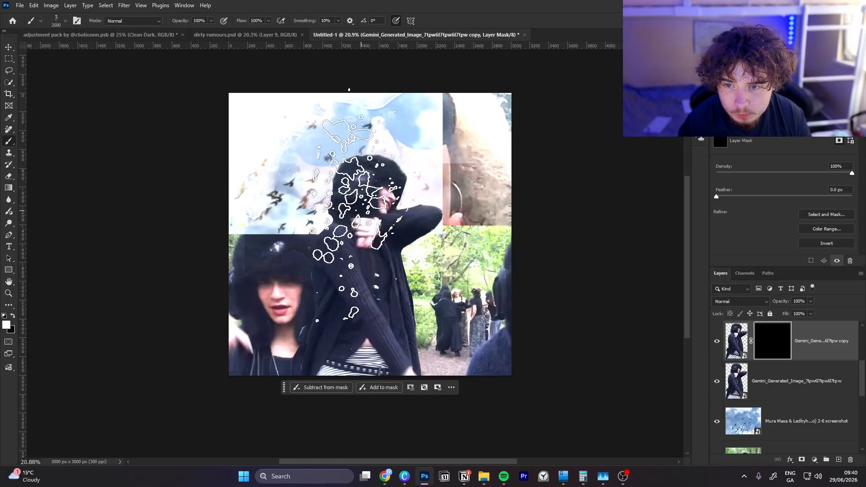
Stamp splatters onto the enlarged figure copy's mask around the head, and delete that layer.
click(360, 209)
click(335, 265)
key(x)
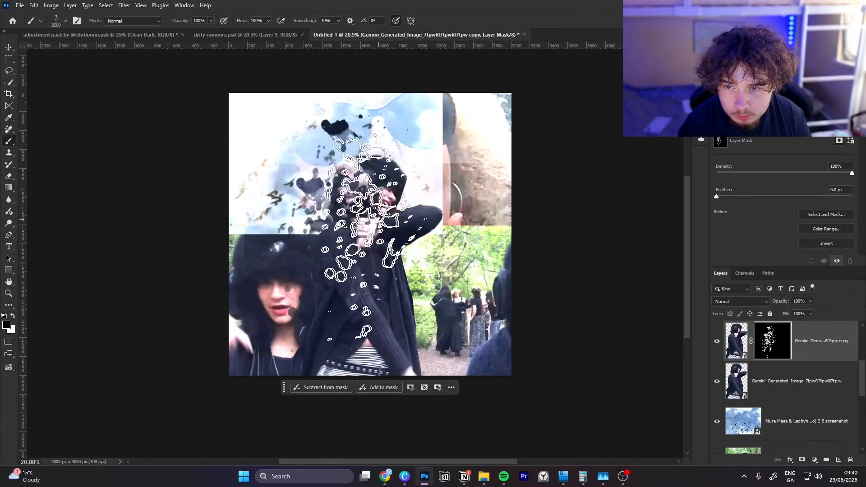
key(Delete)
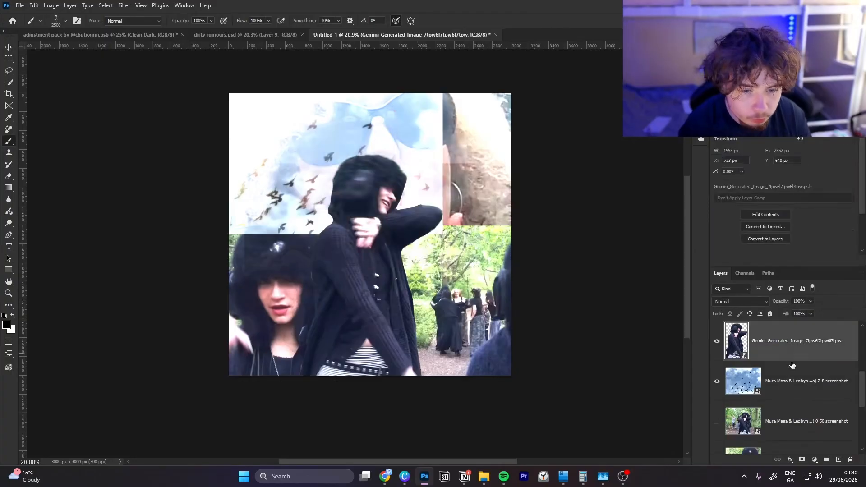
Duplicate the collage image layers, merge the duplicates into one layer, and copy its canvas-sized area to a new layer.
scroll(789, 396, down, 5)
scroll(788, 399, up, 1)
shift+click(785, 435)
key(ctrl+j)
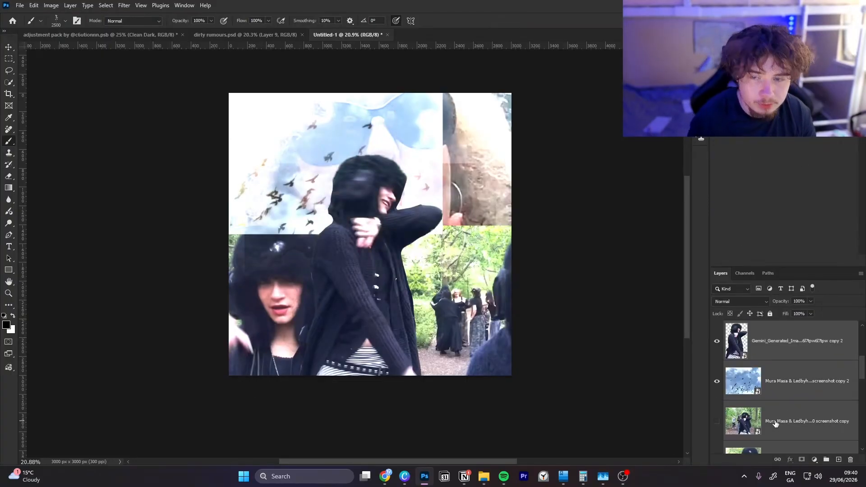
key(ctrl+e)
key(ctrl+a)
key(ctrl+j)
Scale Layer 1 up from its centre to about 3766 × 3766 px.
key(ctrl+t)
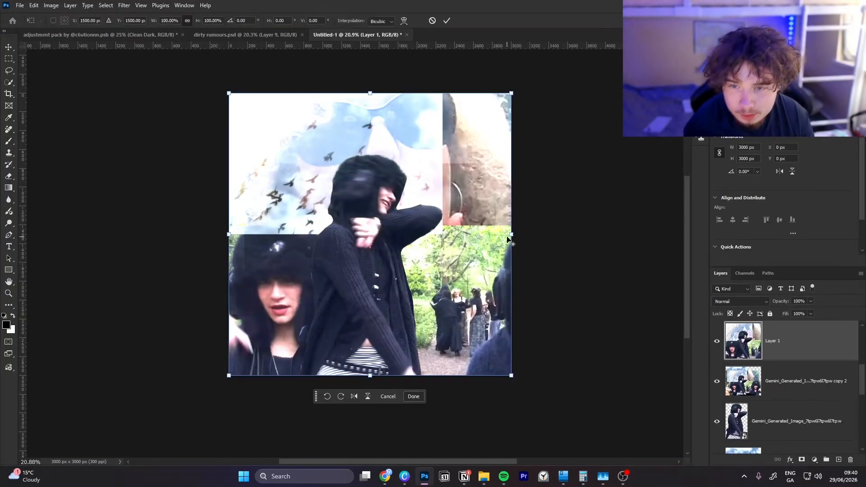
drag(508, 239, 546, 233)
key(Return)
Give Layer 1 a black mask and paint white splatters on it along both sides of the central figure.
key(b)
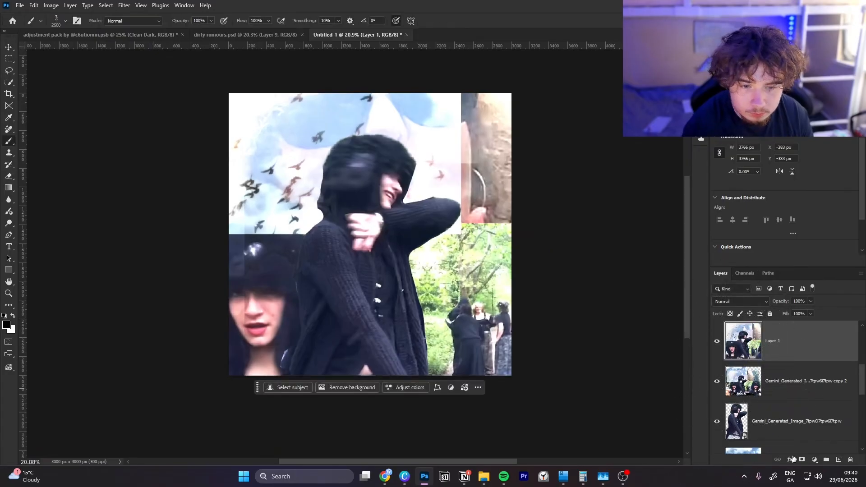
click(802, 459)
key(ctrl+i)
key(x)
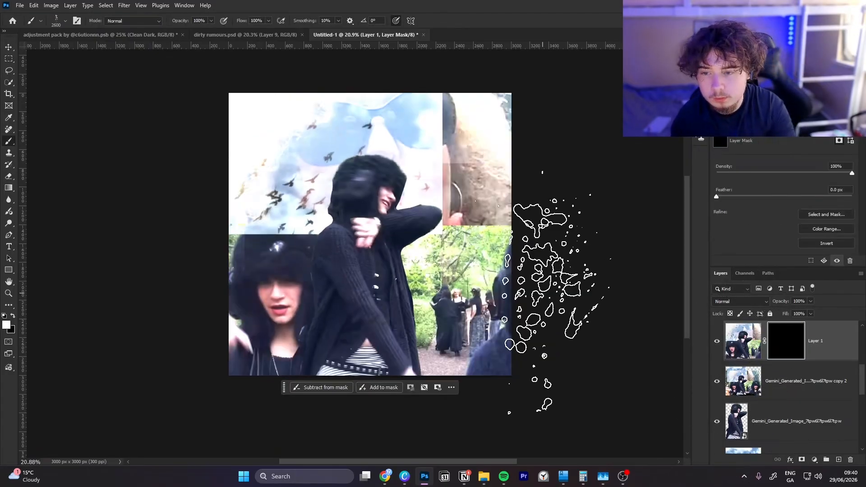
mouse_move(551, 251)
mouse_down()
mouse_move(303, 328)
mouse_move(480, 329)
mouse_move(388, 189)
mouse_move(634, 305)
mouse_move(410, 319)
mouse_move(615, 383)
mouse_move(677, 388)
mouse_up()
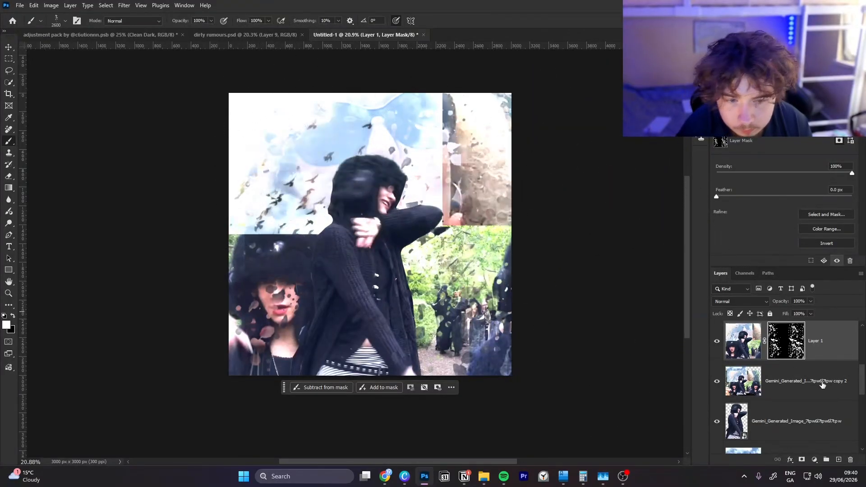
Create a merged copy of the splattered collage on a new layer and flip it vertically.
key(ctrl+j)
key(ctrl+alt+shift+e)
key(ctrl+t)
right_click(405, 300)
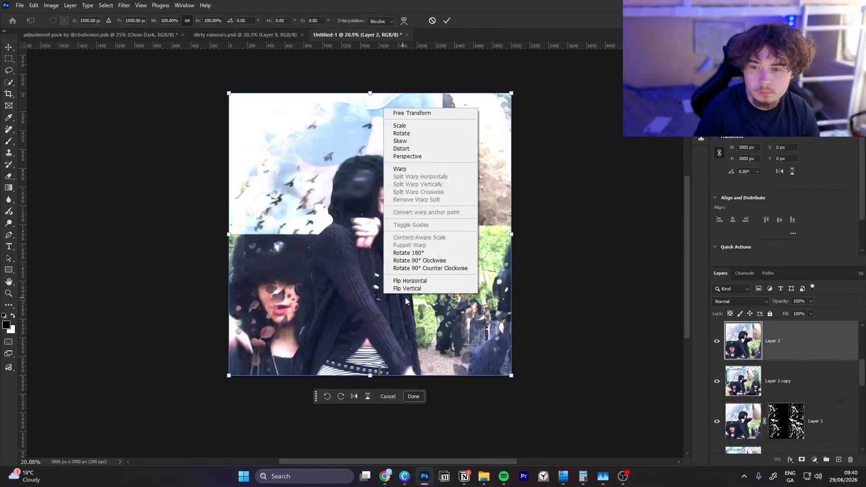
click(413, 290)
key(Return)
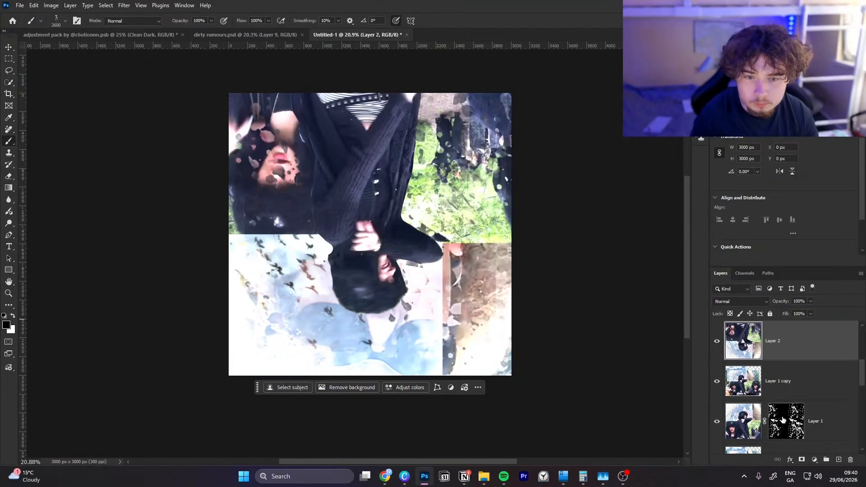
Give Layer 2 a black mask and paint white splatters on it over the upper right and the whole left half.
click(802, 460)
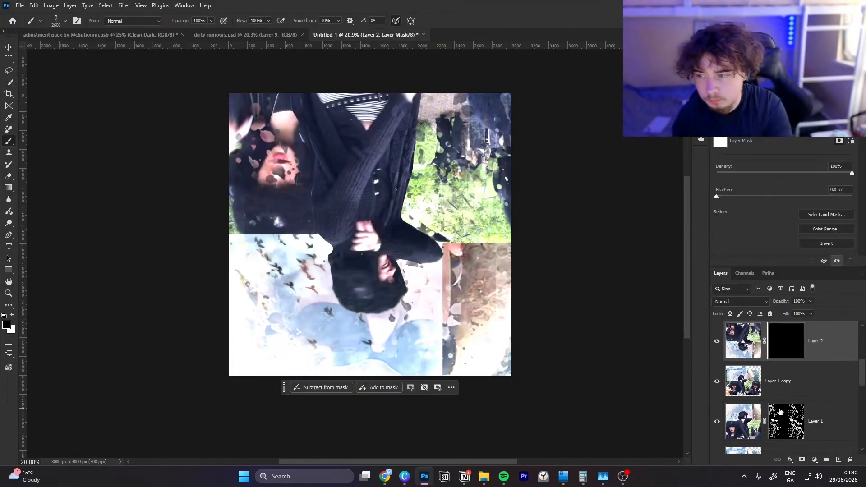
key(x)
drag(526, 145, 609, 262)
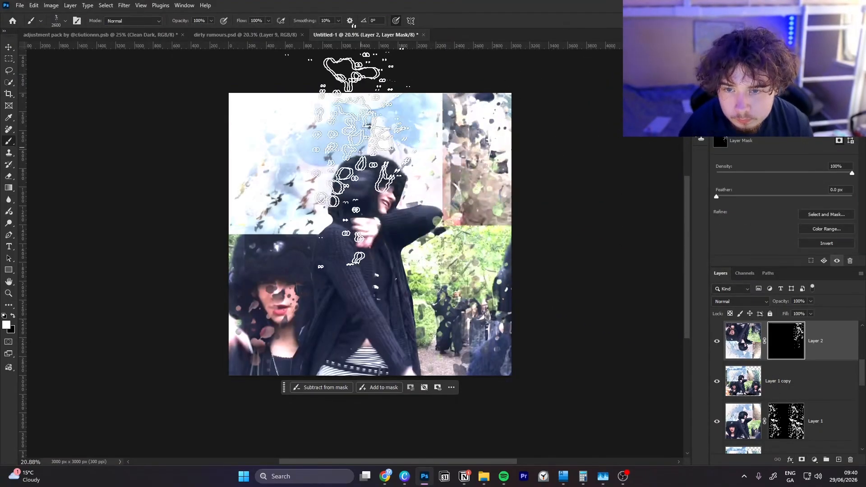
mouse_move(356, 158)
mouse_down()
mouse_move(222, 171)
mouse_move(243, 189)
mouse_move(252, 181)
mouse_move(261, 207)
mouse_move(251, 212)
mouse_move(415, 221)
mouse_move(492, 117)
mouse_up()
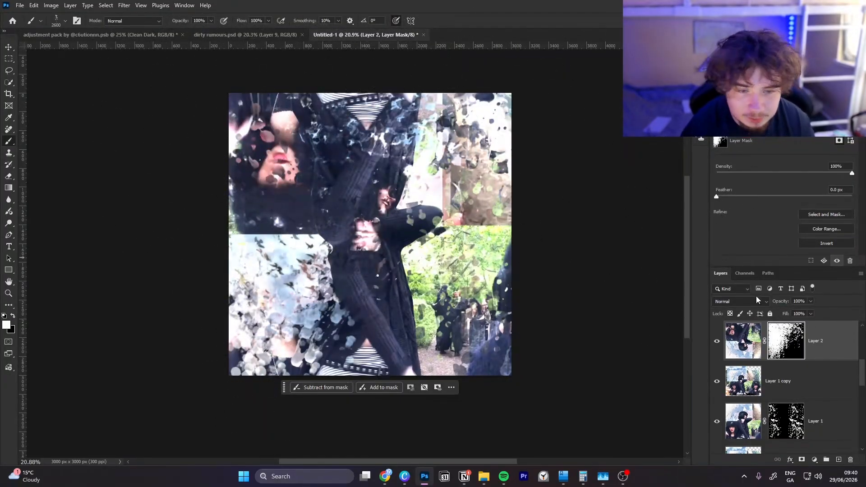
Set Layer 2's blend mode to Linear Light and erase its mask over the lower-left portrait and the figure's body.
click(740, 303)
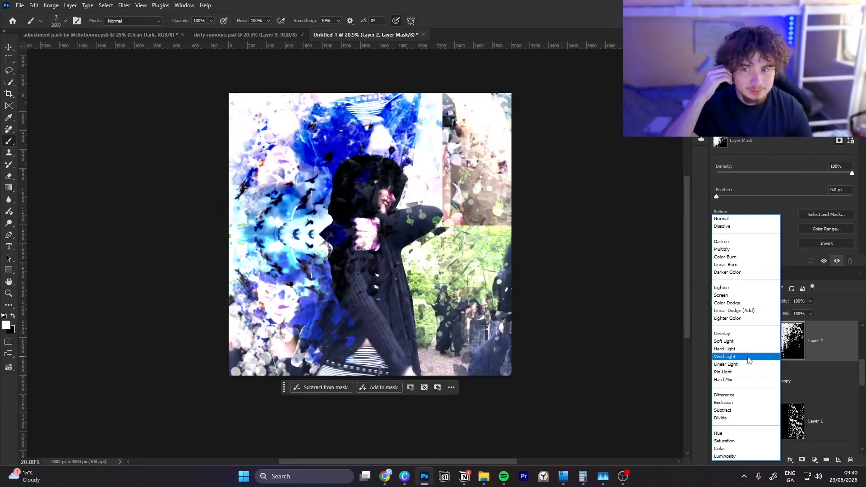
click(744, 365)
key(e)
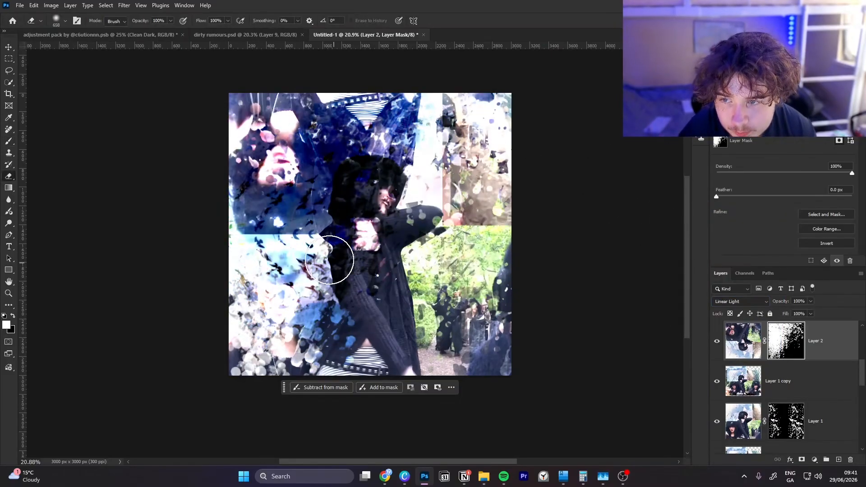
drag(229, 325, 298, 299)
mouse_move(285, 319)
mouse_down()
mouse_move(307, 330)
mouse_move(257, 341)
mouse_move(352, 312)
mouse_move(421, 315)
mouse_move(353, 309)
mouse_move(369, 298)
mouse_move(357, 310)
mouse_move(351, 263)
mouse_move(251, 288)
mouse_move(275, 286)
mouse_move(342, 312)
mouse_up()
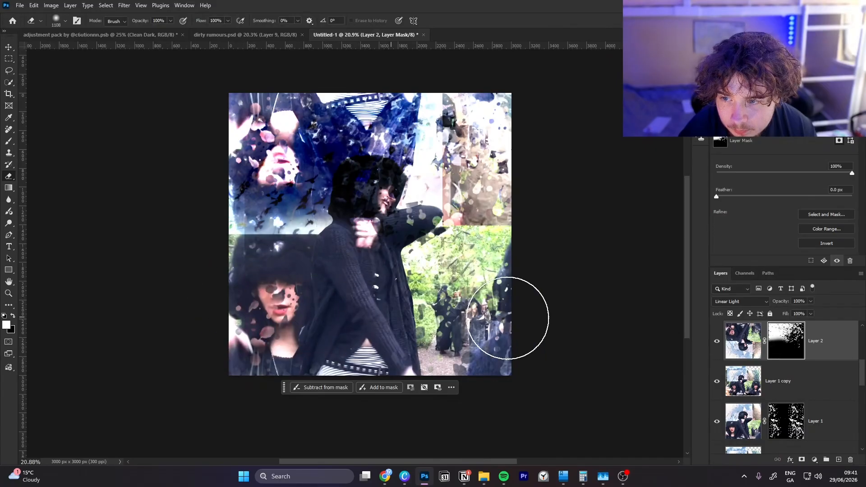
Stamp more splatters onto Layer 2's mask over the upper-right area, and erase the mask over the central figure's head.
key(b)
click(488, 160)
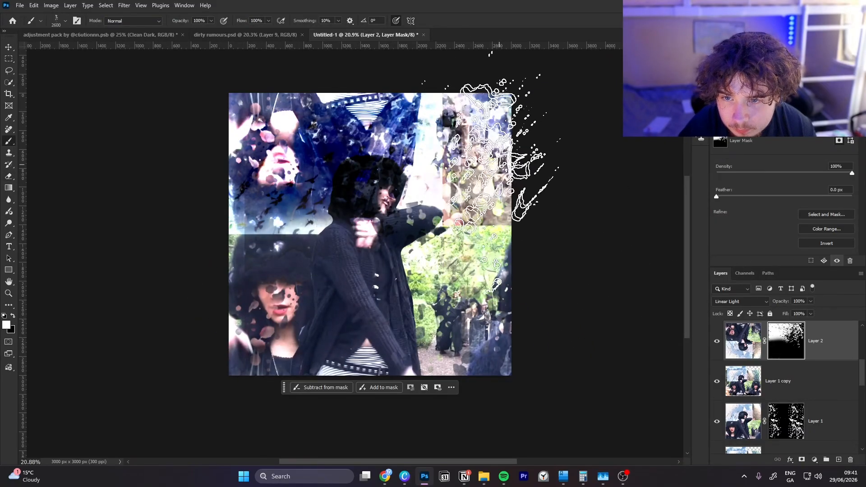
click(485, 178)
click(477, 179)
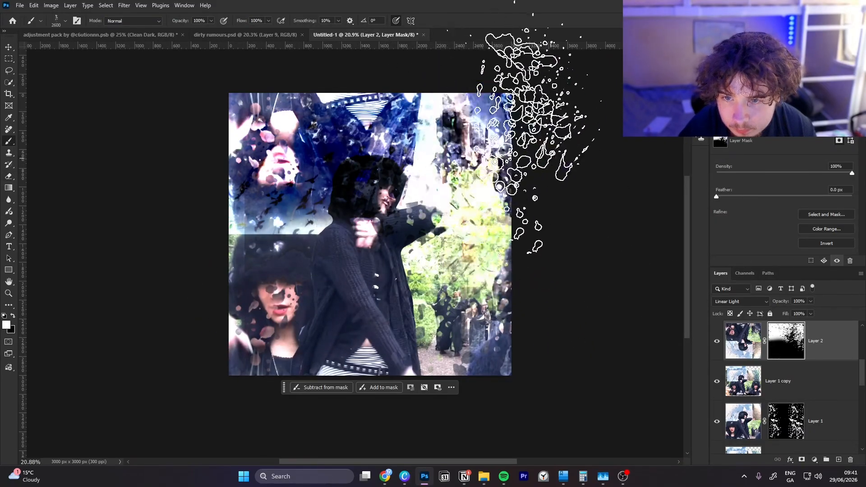
click(490, 164)
key(e)
drag(375, 194, 367, 203)
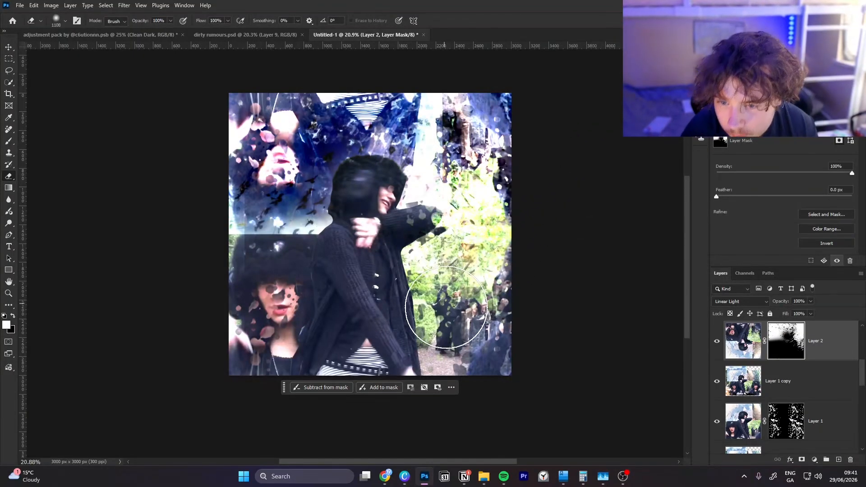
Hide Layer 1 copy and erase Layer 1's mask over the group of people in the park.
click(717, 381)
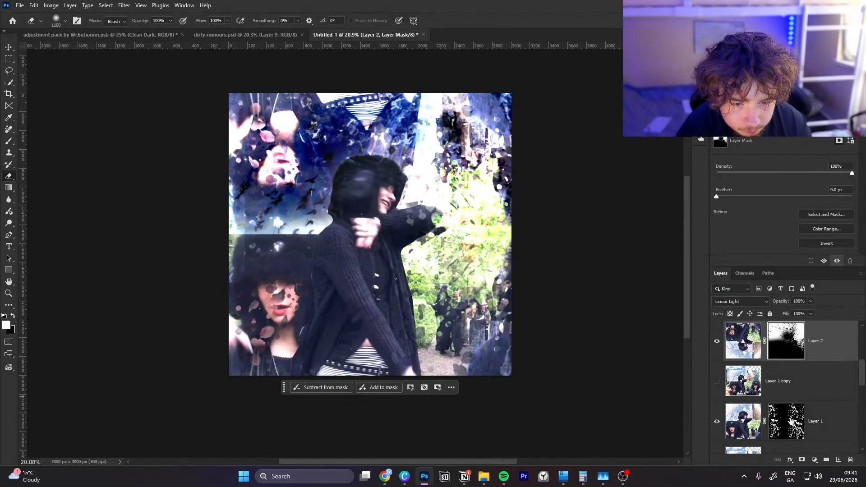
click(784, 422)
drag(461, 318, 465, 313)
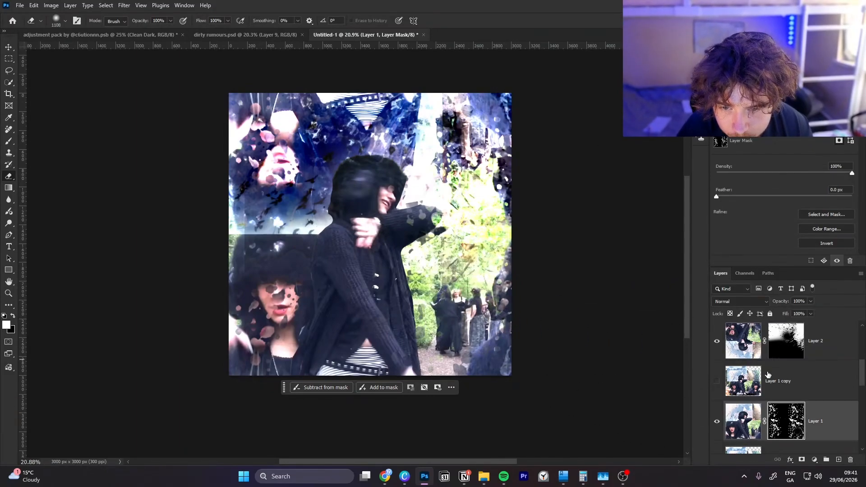
Set Layer 1's blend mode to Divide.
click(738, 302)
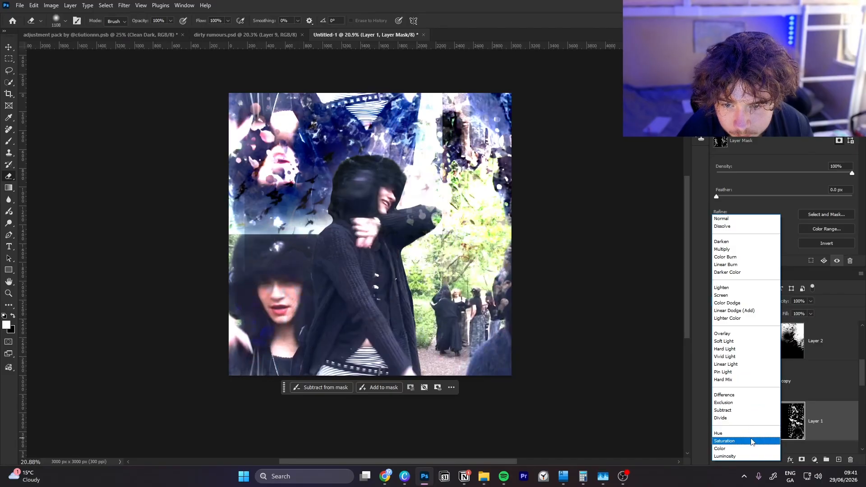
click(747, 418)
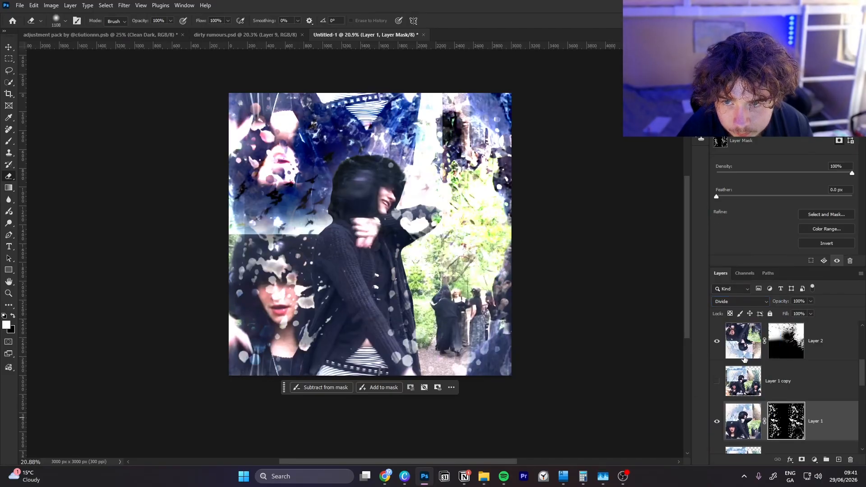
Merge a duplicate of Layer 1 and the Gemini image copy below it, and stamp all visible layers onto a new layer above.
scroll(747, 354, down, 1)
scroll(796, 377, down, 1)
click(801, 384)
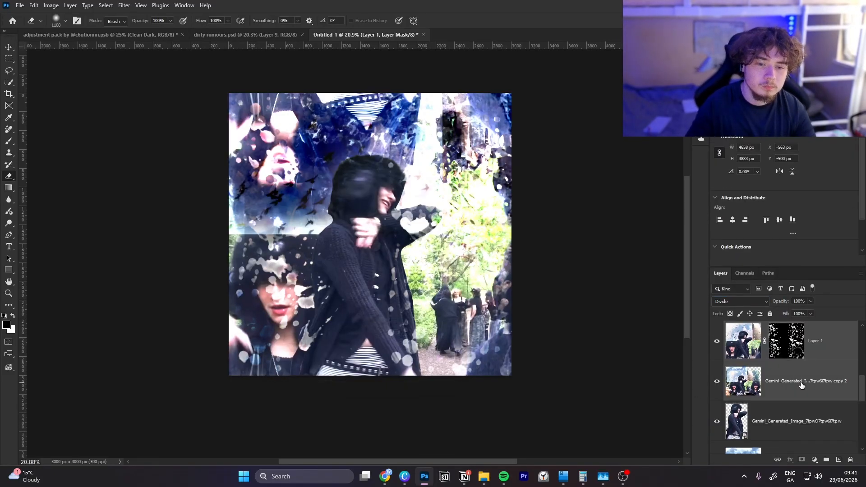
key(ctrl+j)
key(ctrl+bracketright)
ctrl+click(770, 396)
key(ctrl+j)
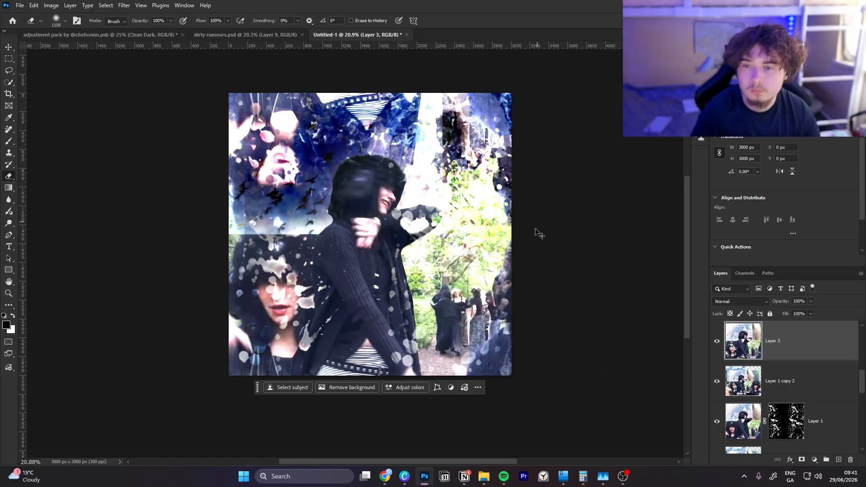
Flip the stamped Layer 3 horizontally and set its blend mode to Screen.
key(ctrl+t)
right_click(468, 267)
click(493, 439)
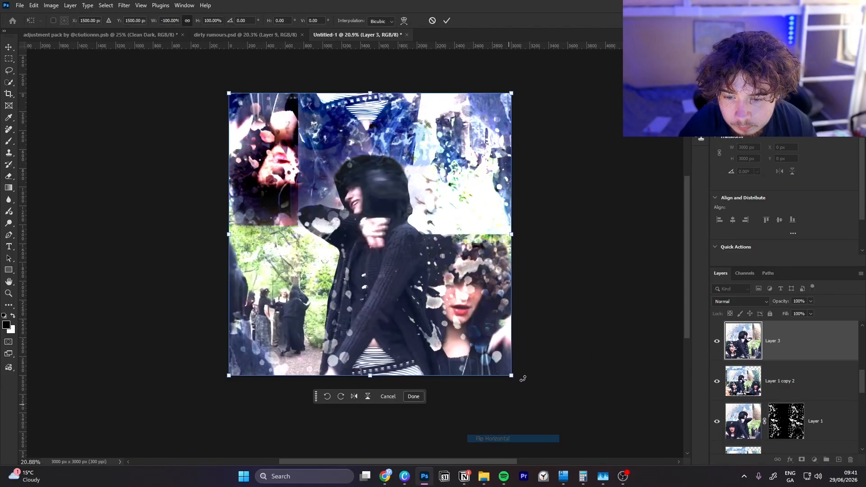
key(Return)
key(e)
click(742, 303)
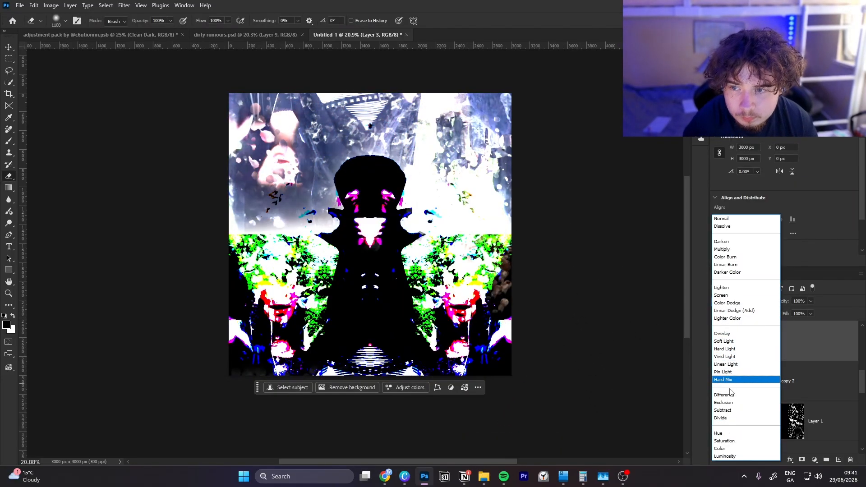
click(738, 295)
Flip Layer 3 horizontally again so it lines up with the artwork underneath.
key(ctrl+t)
right_click(429, 272)
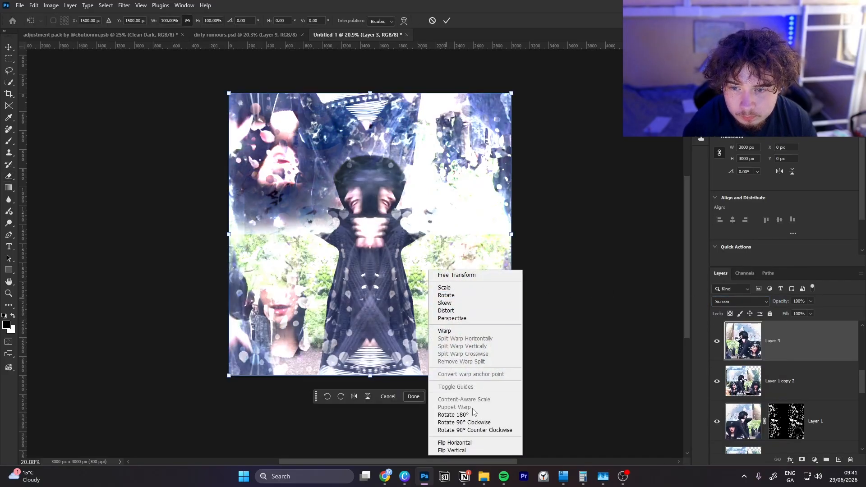
click(470, 442)
key(e)
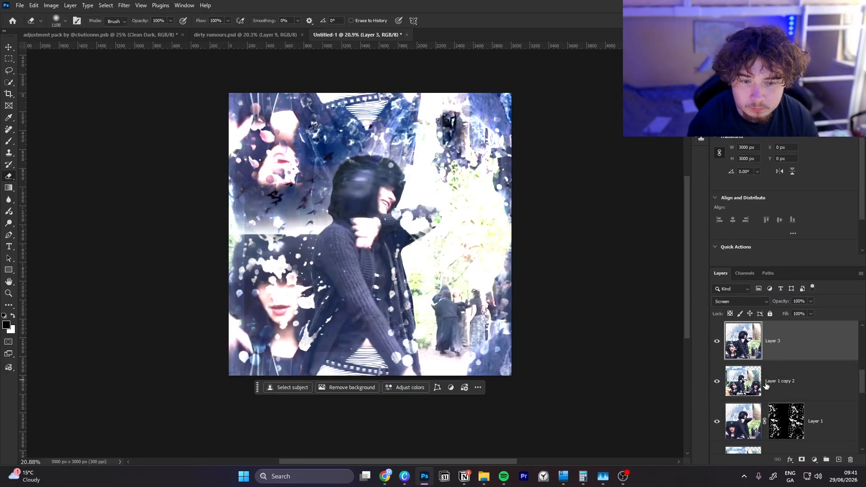
Duplicate Layer 3 together with Layer 1 copy 2, undoing the trial merge of the copies and the stamp above them.
key(ctrl+j)
key(ctrl+alt+shift+e)
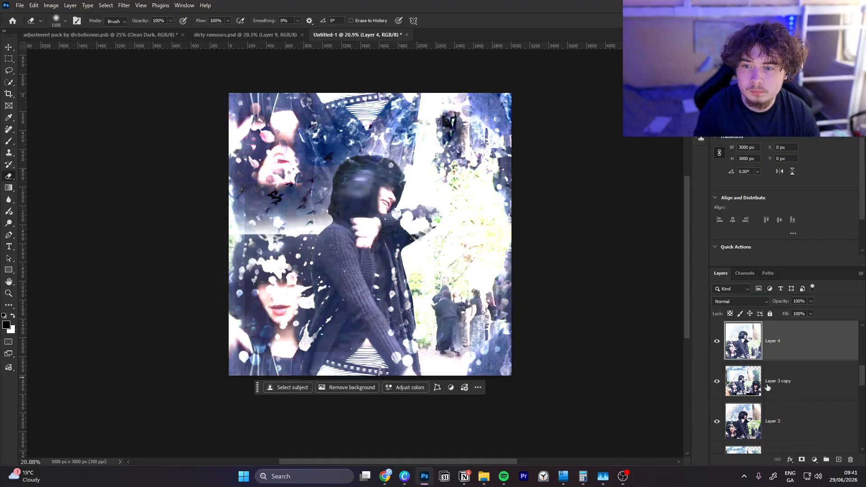
click(815, 459)
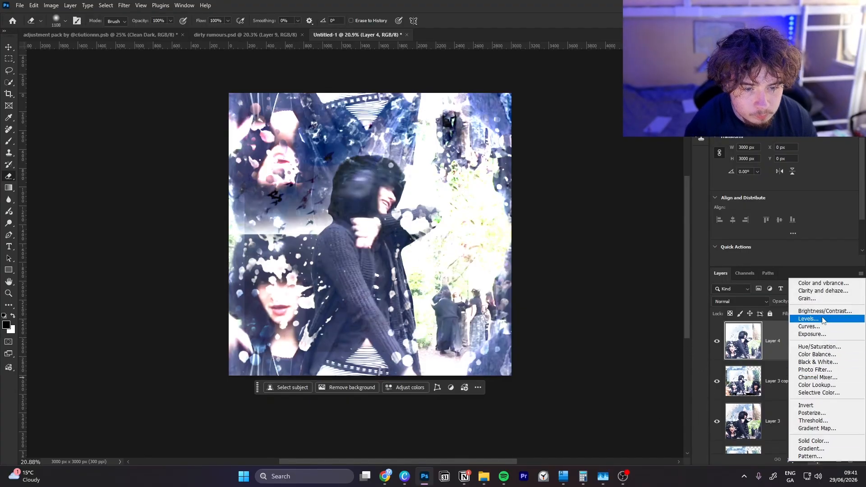
click(774, 359)
key(ctrl+z)
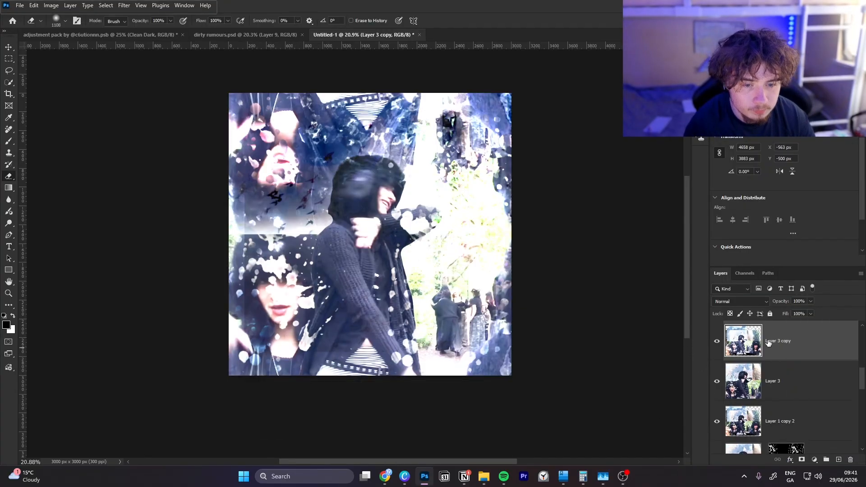
key(ctrl+z)
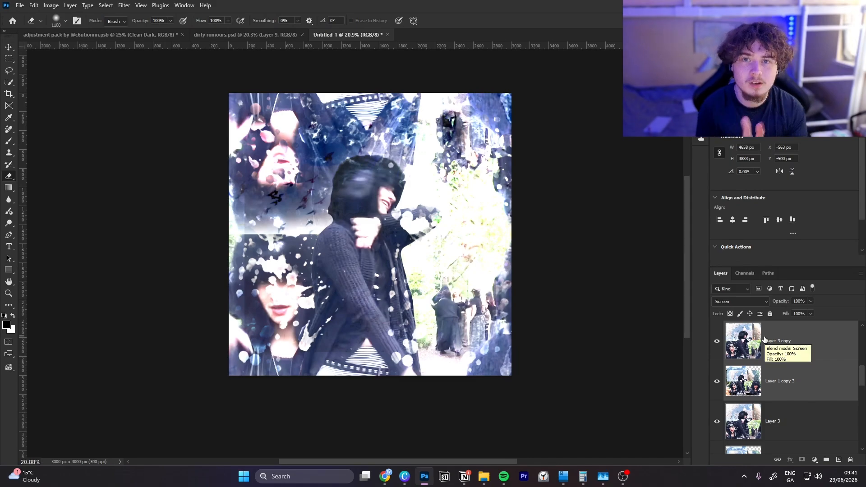
Hide Layer 3 copy, Layer 1 copy 3 and Layer 3.
click(763, 342)
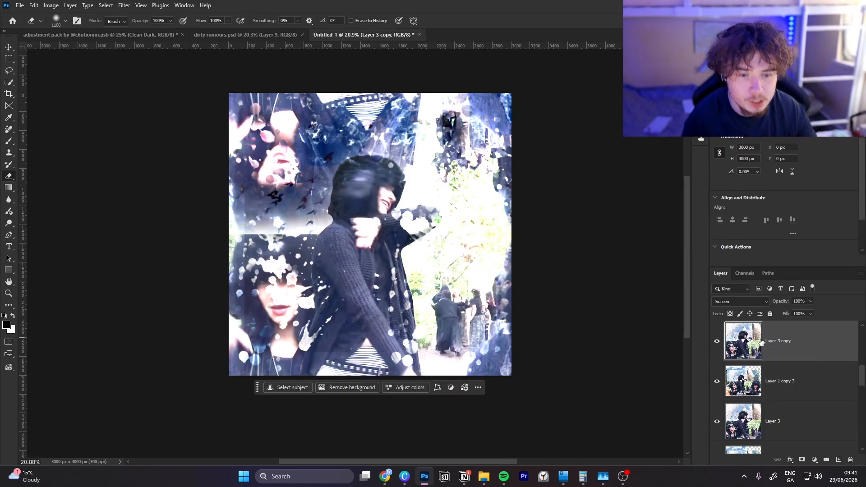
click(718, 386)
click(719, 384)
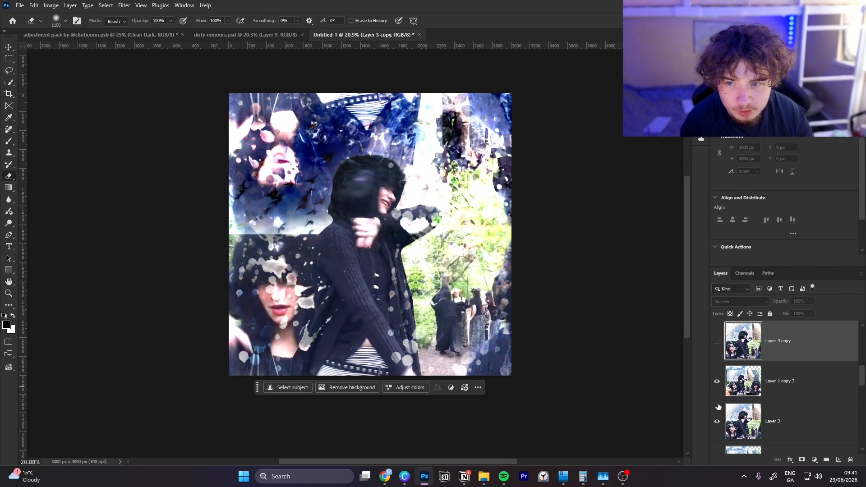
click(717, 415)
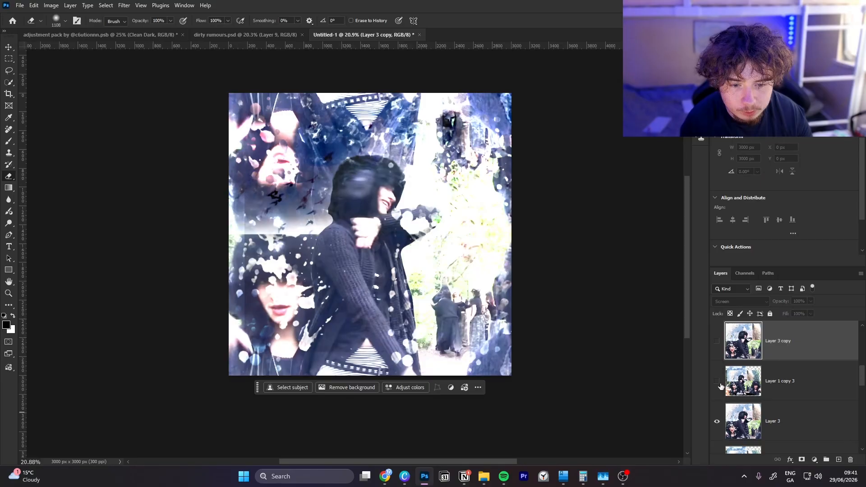
click(717, 424)
Show Layer 3 again and compare the artwork with and without it.
scroll(722, 422, down, 1)
click(769, 415)
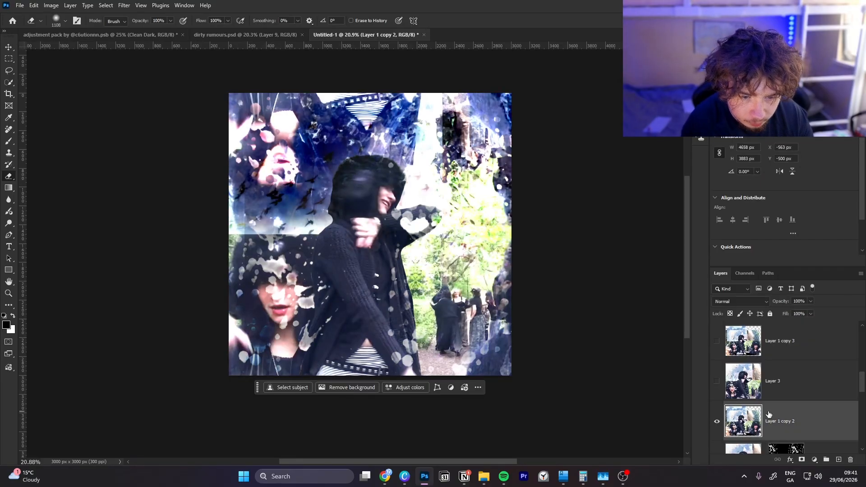
click(757, 371)
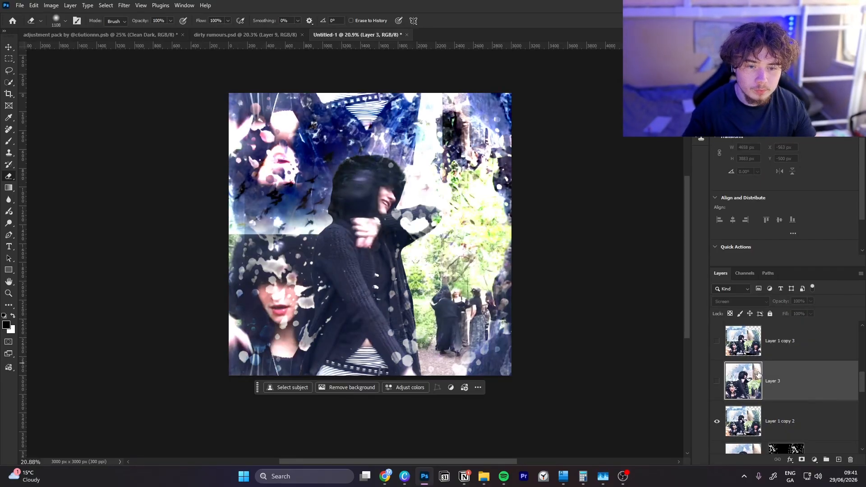
click(717, 382)
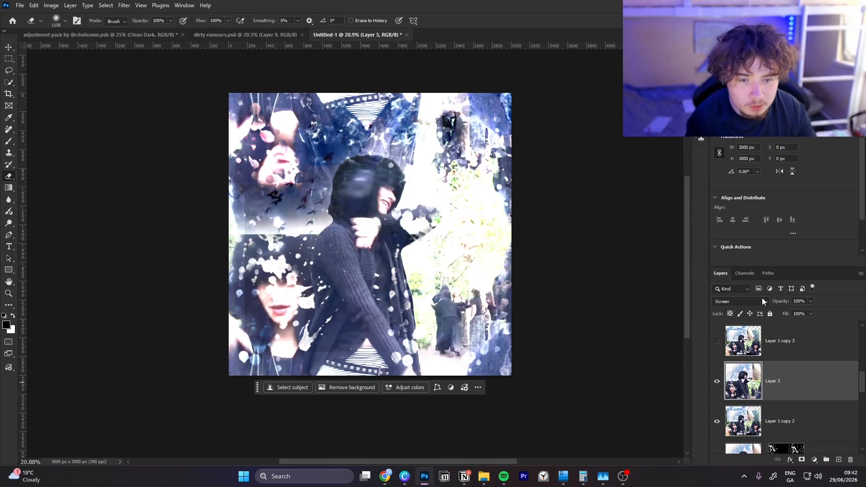
click(717, 381)
click(717, 382)
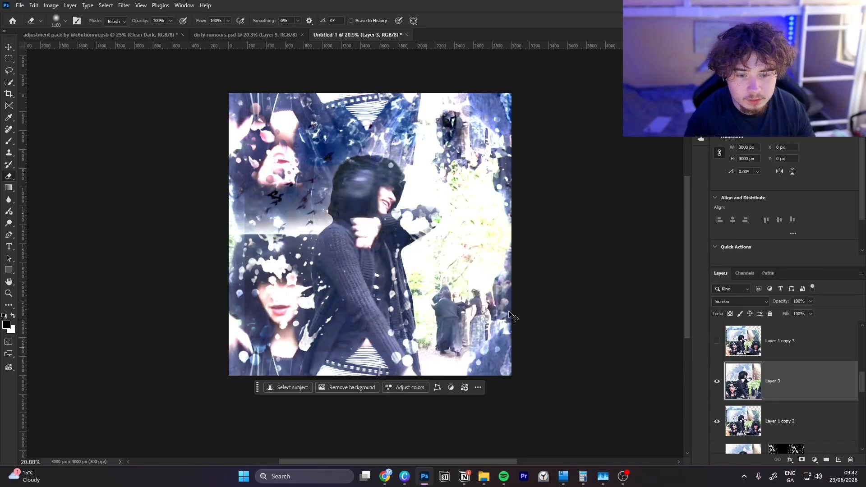
key(ctrl+t)
drag(384, 274, 436, 271)
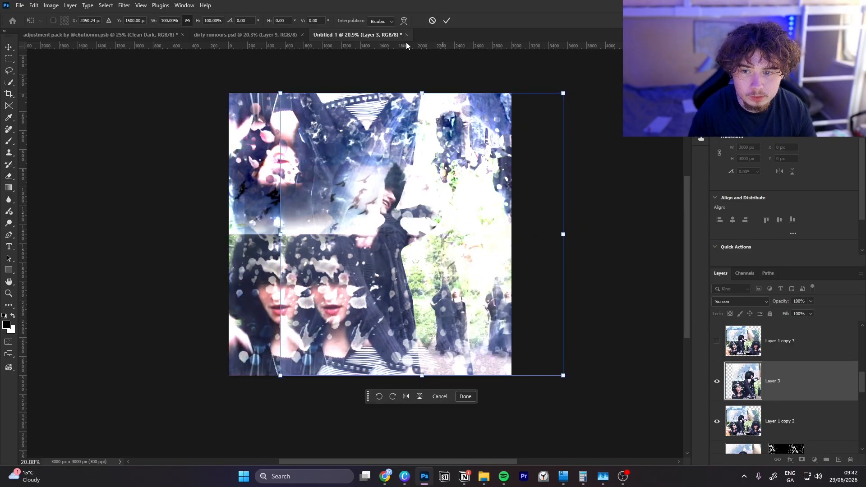
click(432, 22)
key(e)
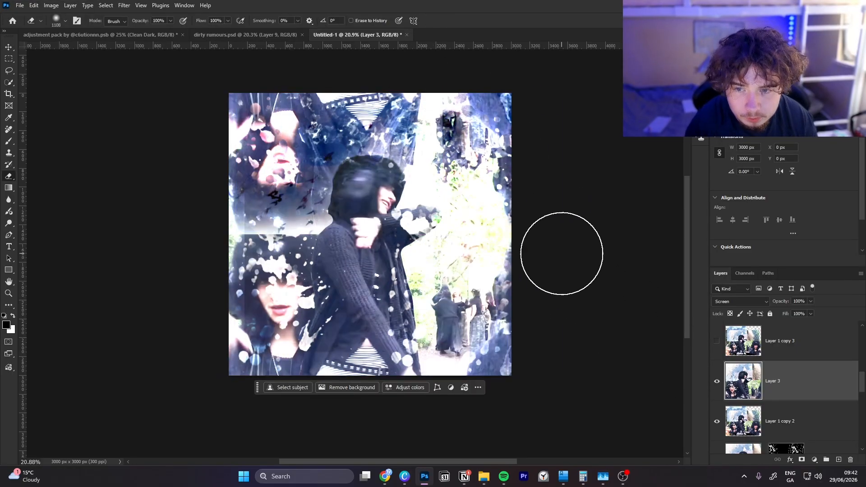
Merge a duplicate of the selected layers and stamp all visible layers onto a new layer directly above the merged copy.
shift+click(793, 412)
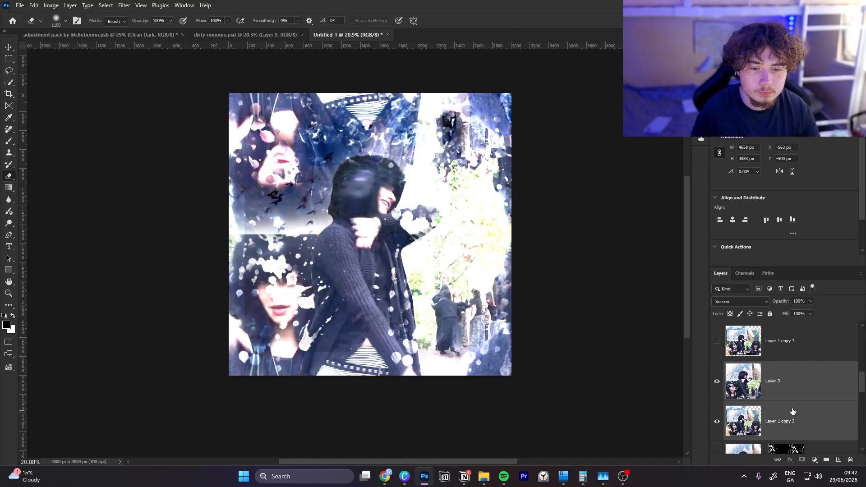
key(ctrl+j)
key(ctrl+e)
key(ctrl+shift+alt+e)
key(ctrl+t)
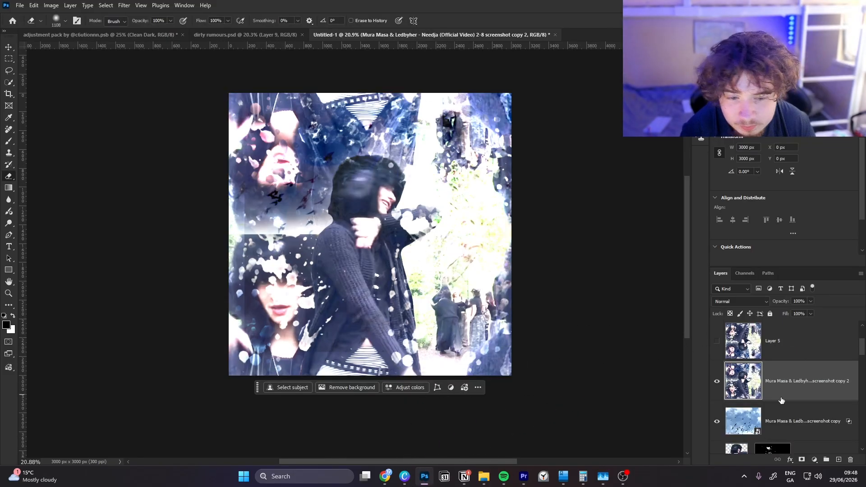
key(ctrl+shift+alt+e)
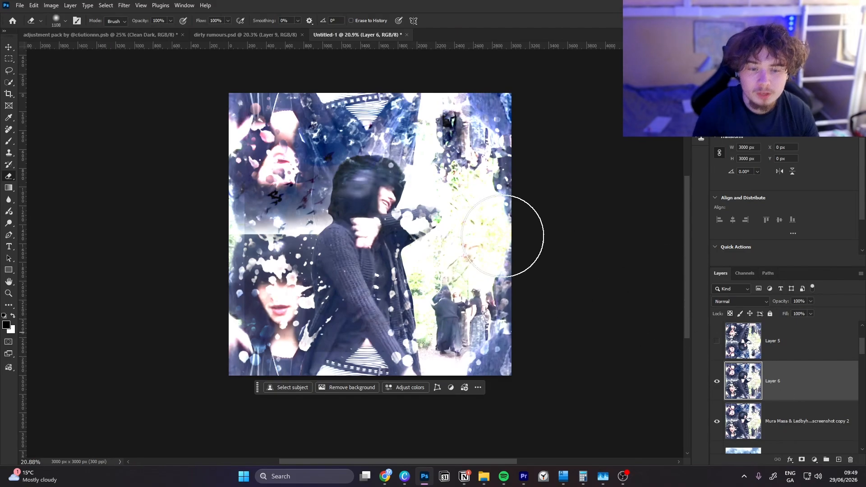
Render a 50-300mm Zoom lens flare at 104% brightness on Layer 6, centred beside the central figure's face.
click(125, 5)
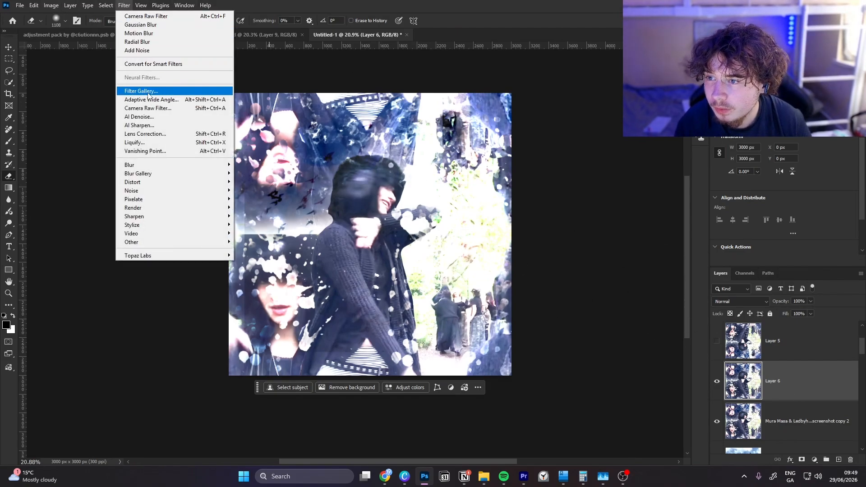
mouse_move(164, 176)
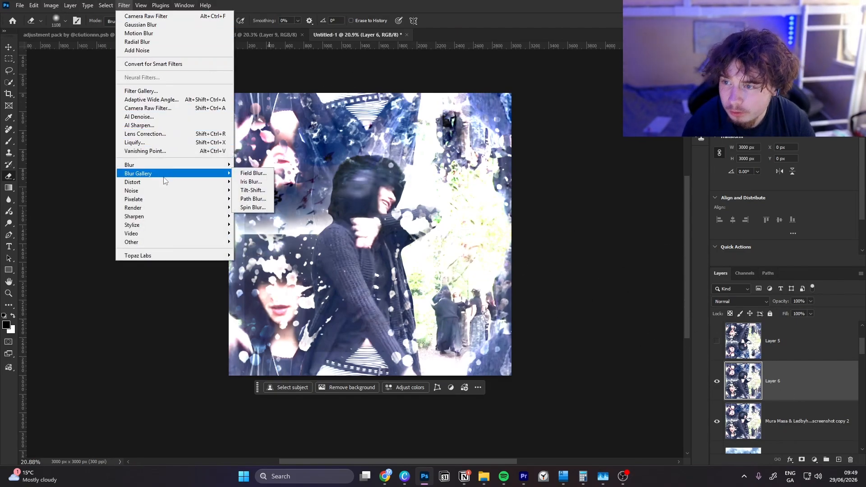
mouse_move(176, 209)
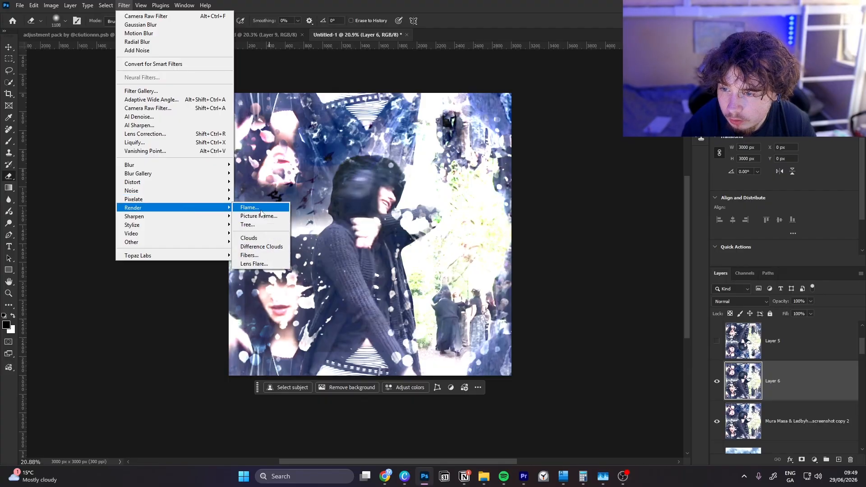
click(258, 264)
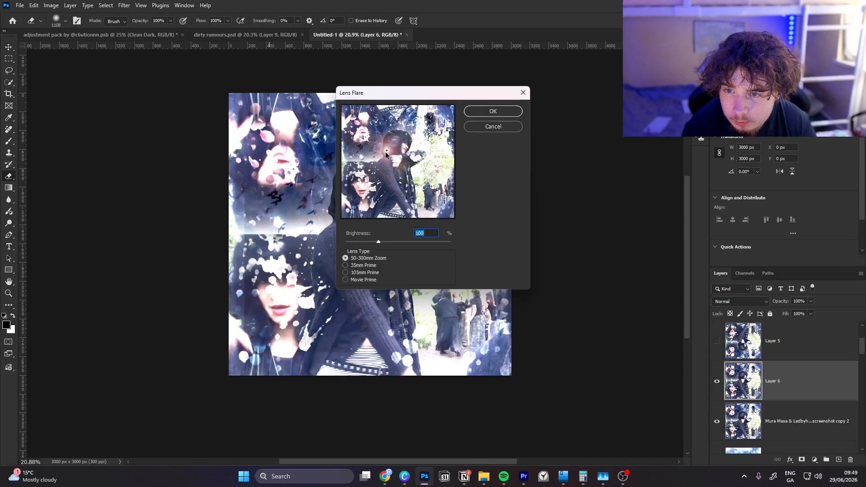
text(104)
drag(386, 153, 412, 152)
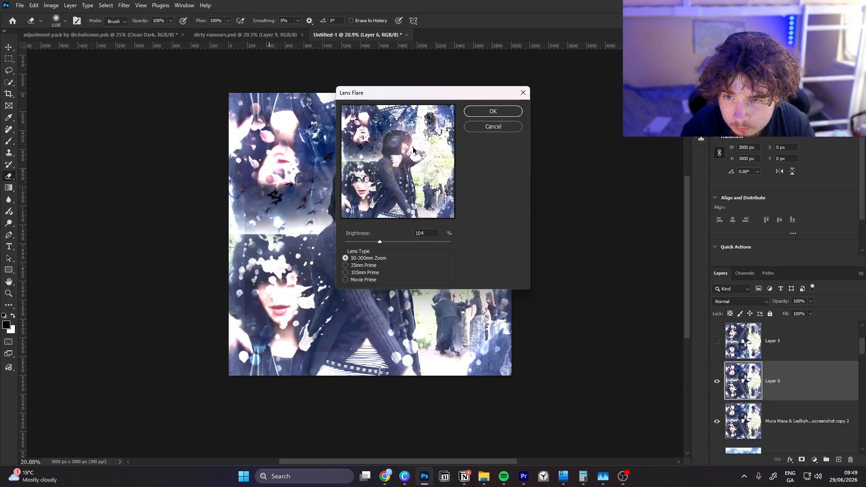
click(370, 266)
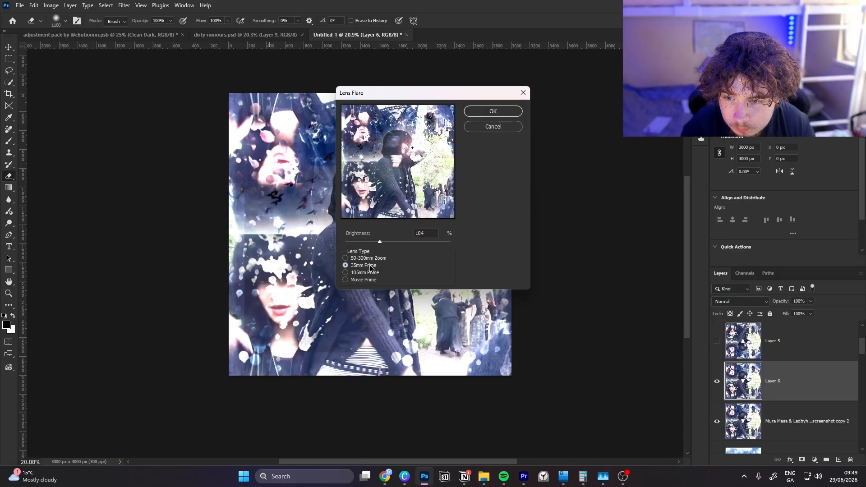
click(366, 280)
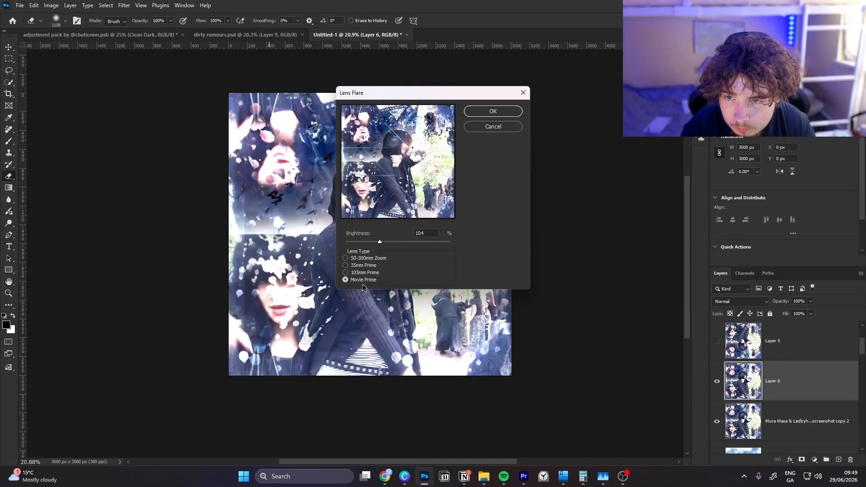
click(365, 273)
click(363, 265)
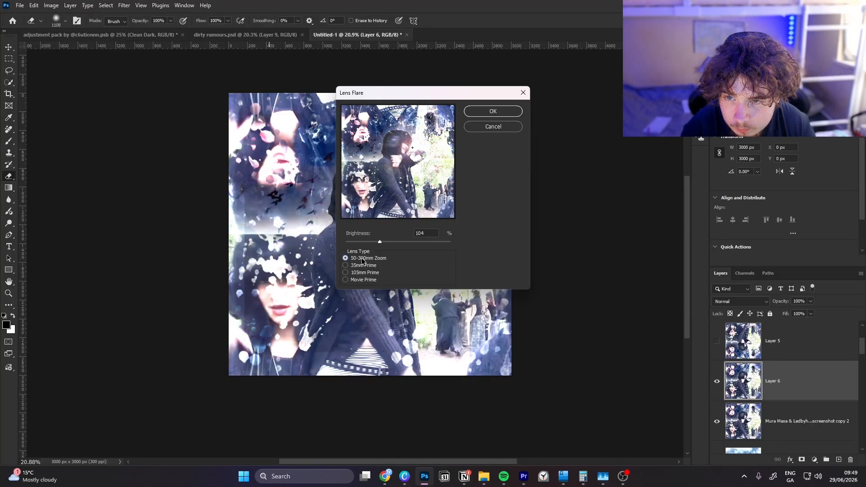
key(Return)
Duplicate Layer 6 and render an Ash Tree with light direction 81 and leaves amount 43 on the copy.
key(ctrl+j)
click(124, 5)
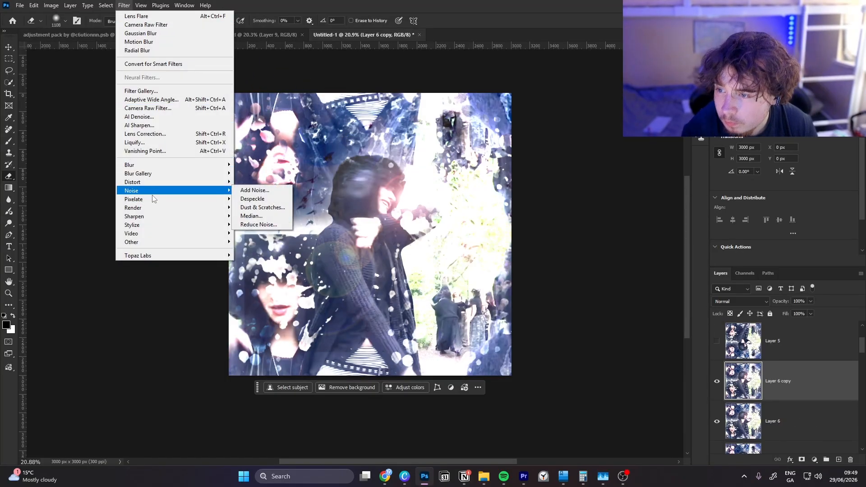
mouse_move(194, 209)
click(261, 224)
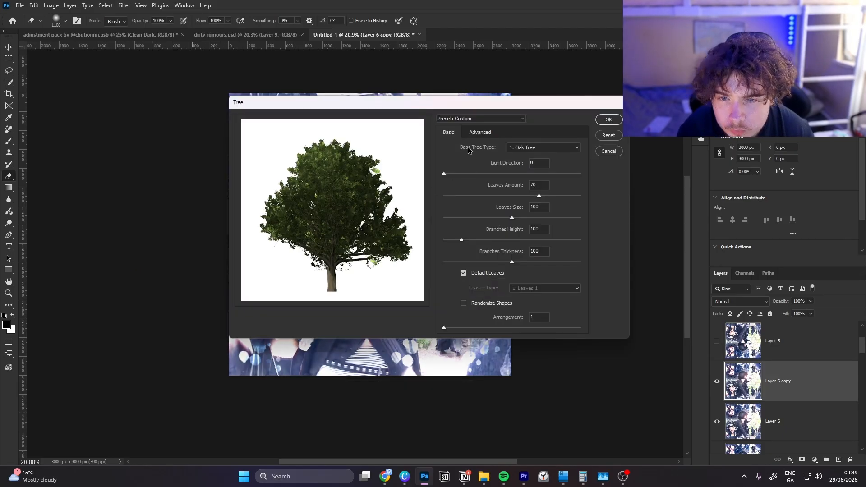
click(518, 147)
scroll(546, 252, down, 1)
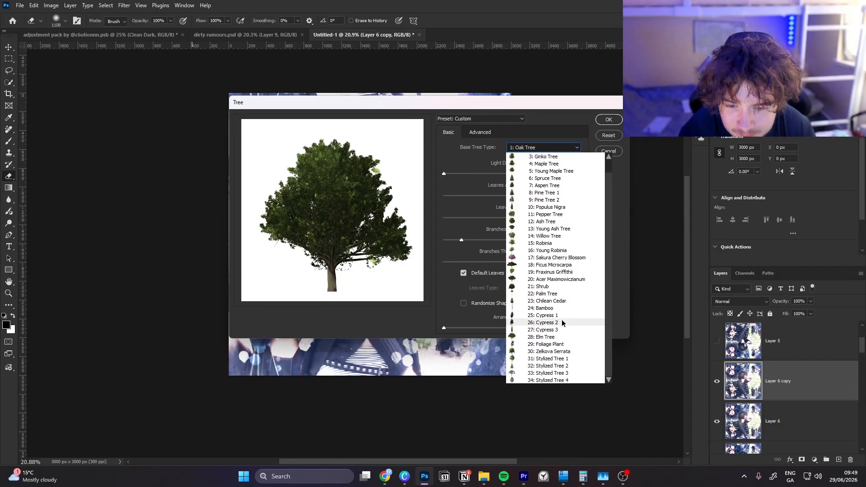
click(555, 359)
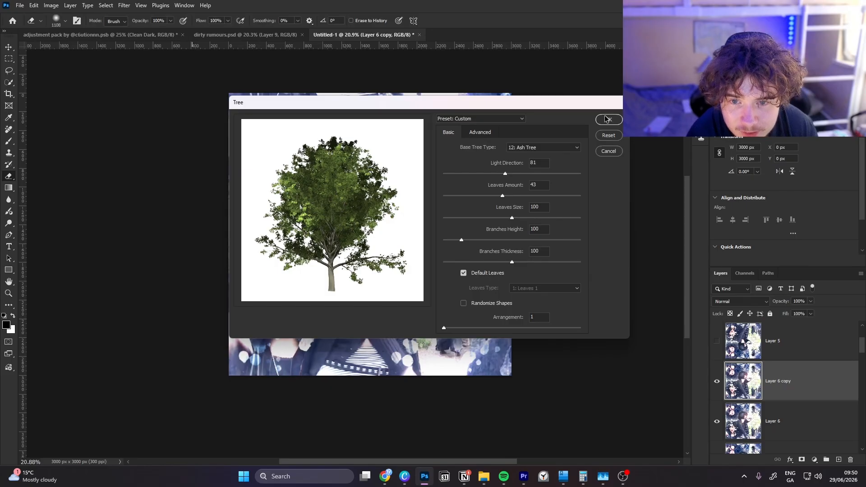
click(475, 133)
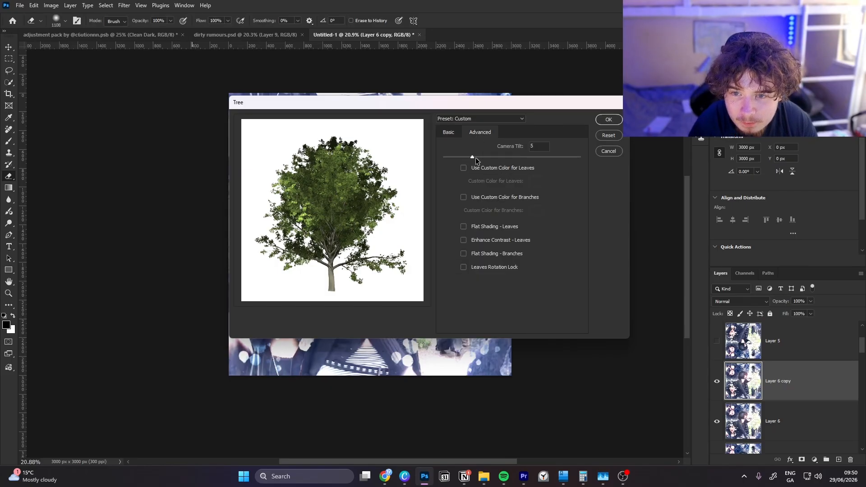
key(Return)
Start a rendered picture frame on the empty Layer 7, using the Romance frame style.
click(124, 5)
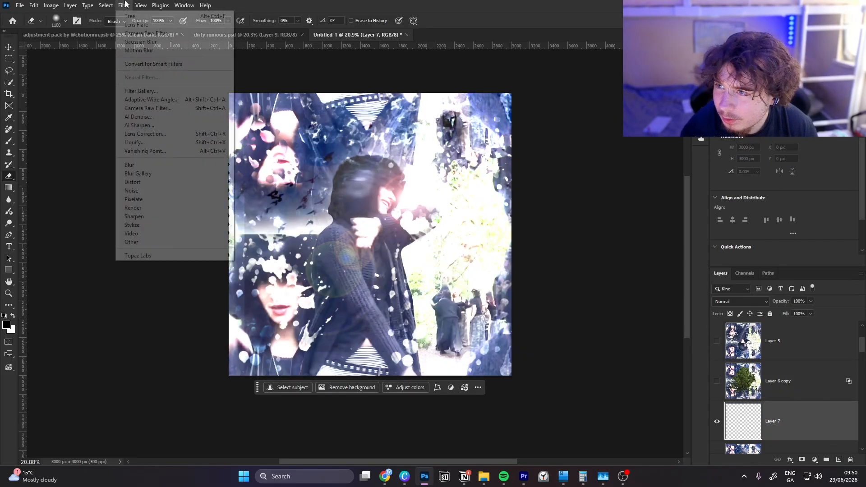
mouse_move(207, 208)
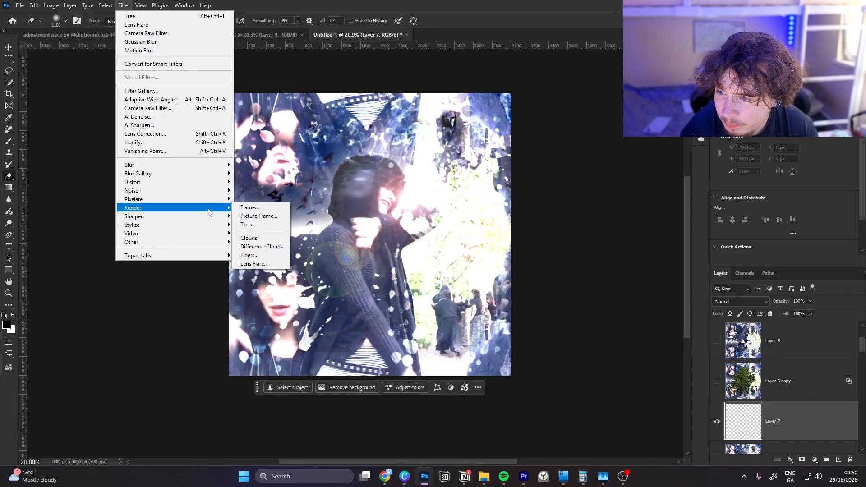
click(258, 216)
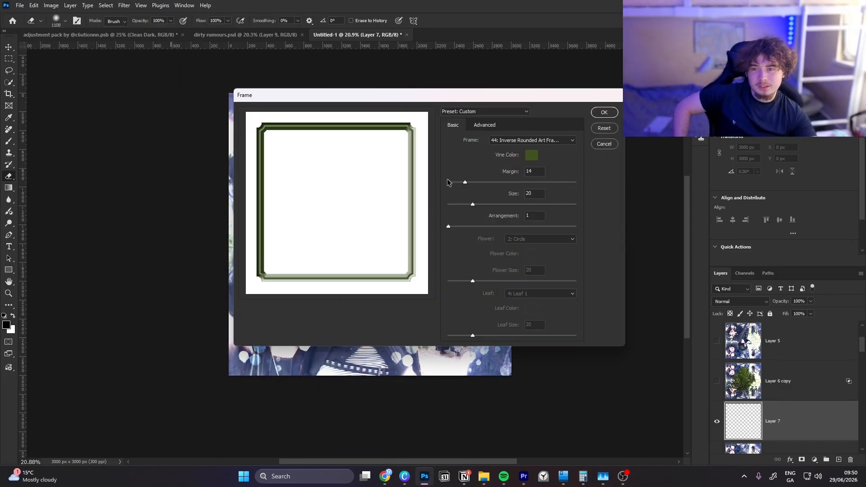
click(533, 140)
scroll(533, 194, up, 5)
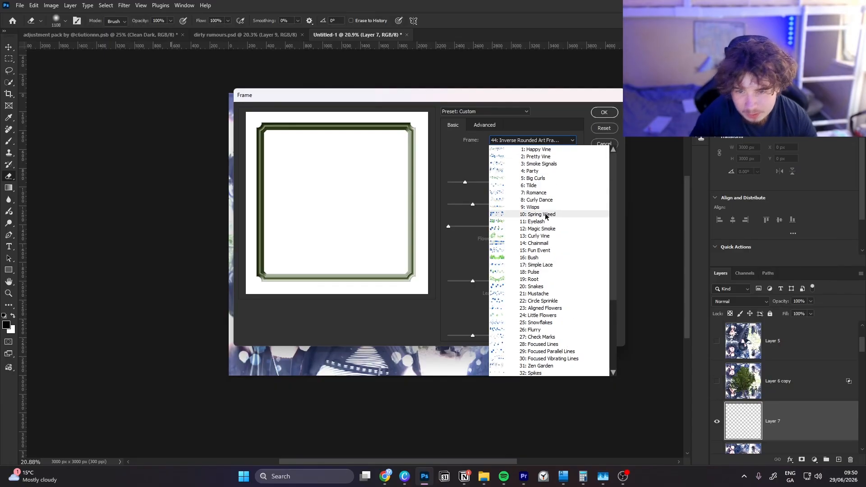
click(523, 193)
click(533, 140)
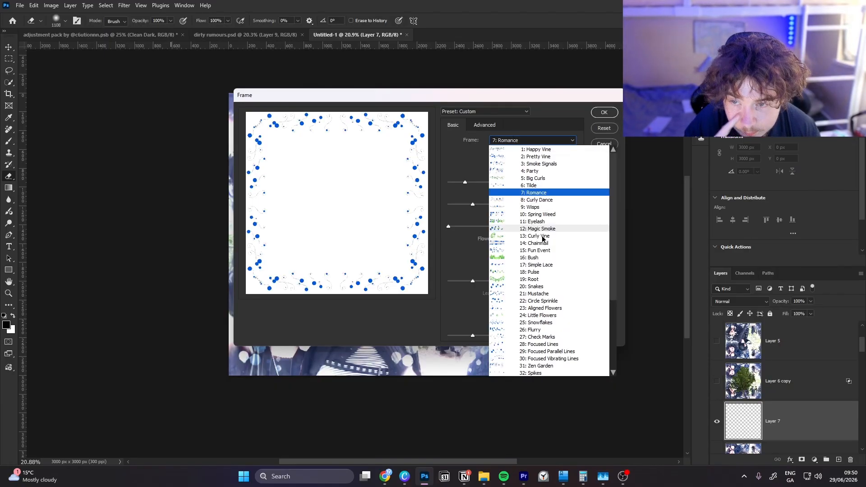
click(533, 140)
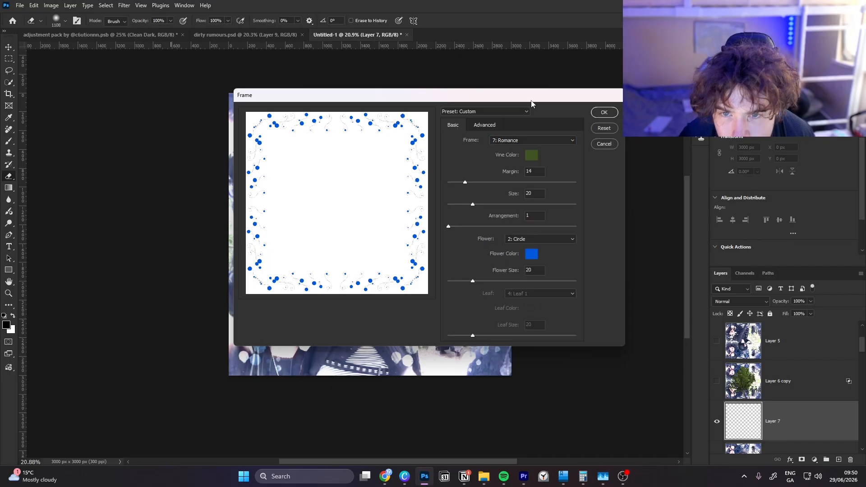
Set the frame's thickness to 9, its angle to 15.3 and its fade to 0.
click(485, 125)
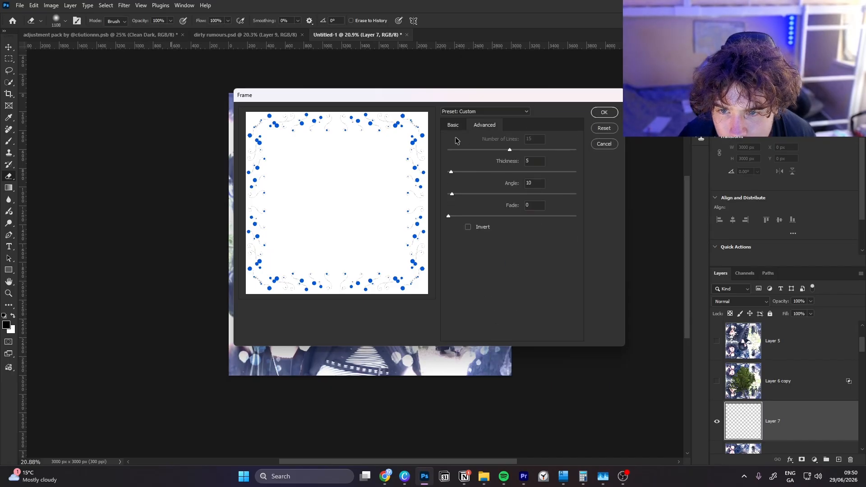
click(470, 171)
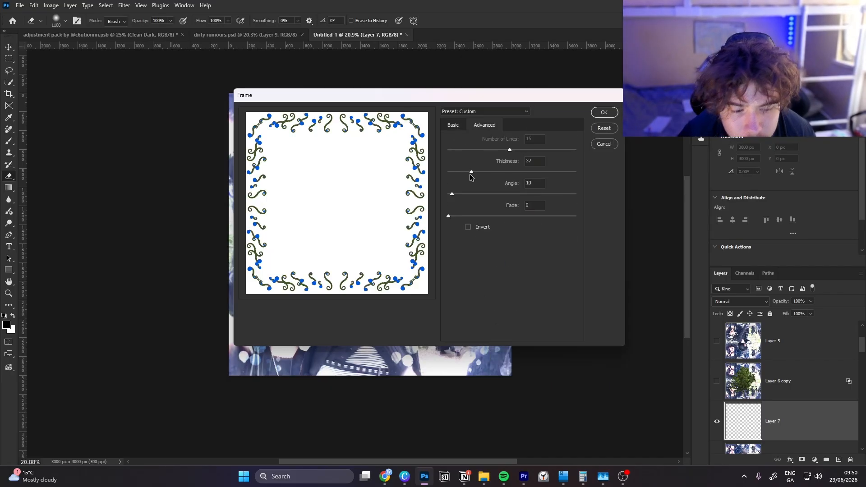
click(460, 194)
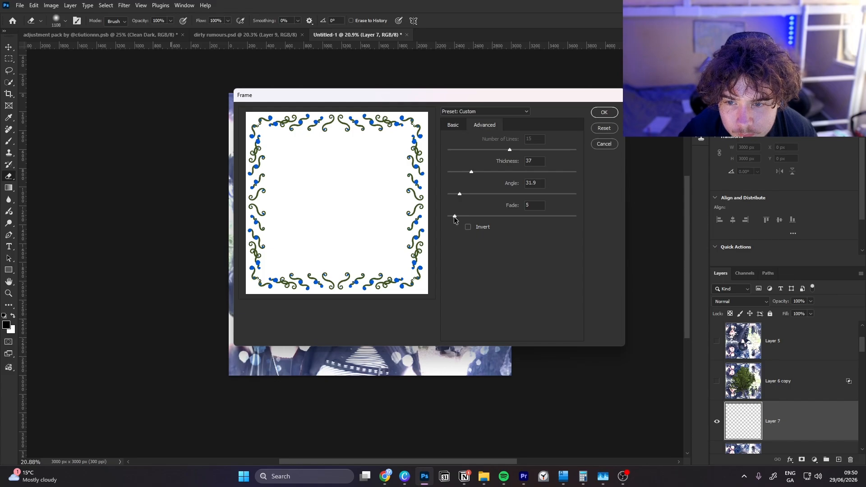
drag(458, 196, 456, 172)
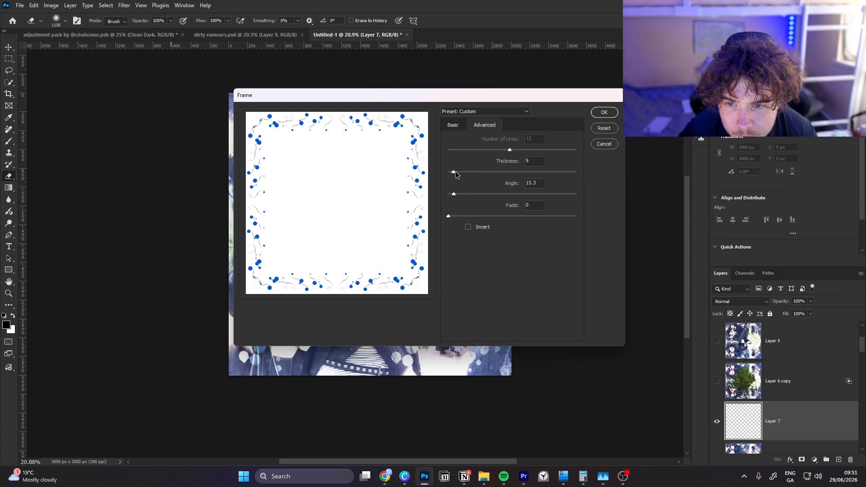
Try the Dual Rounded Art Frame2, Little Flowers, Spring Weed and Big Curls frame styles.
click(460, 129)
click(521, 141)
scroll(545, 316, down, 5)
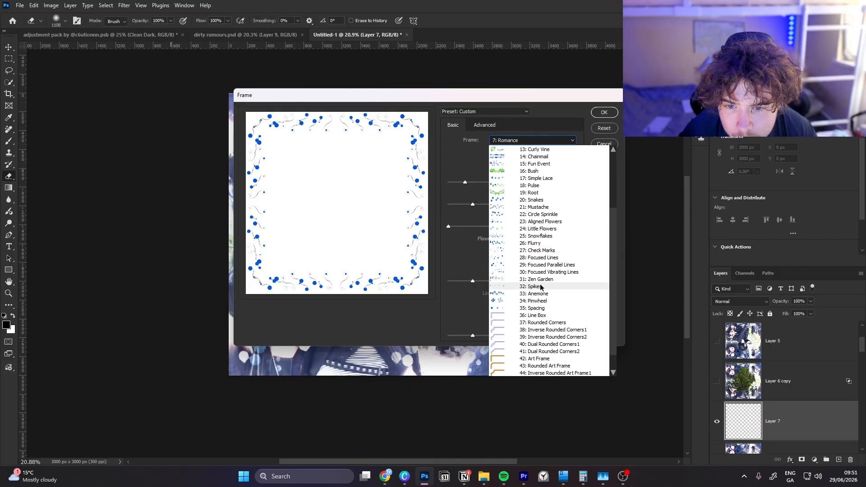
click(541, 373)
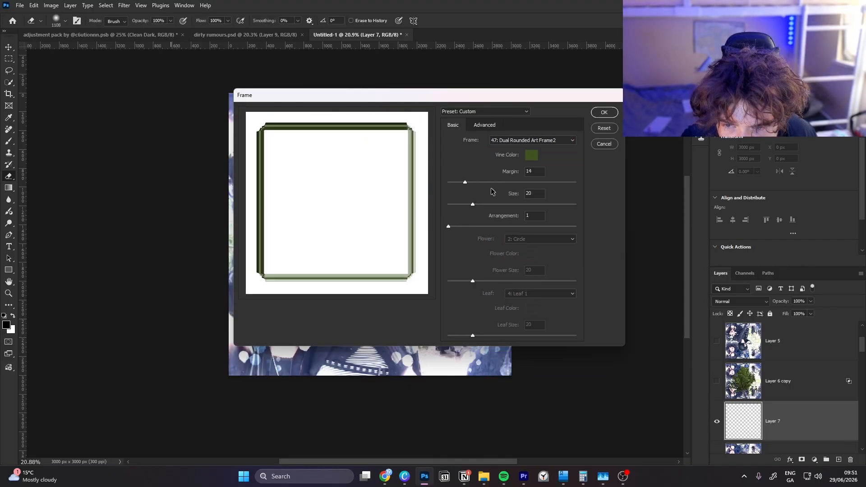
click(505, 140)
click(537, 203)
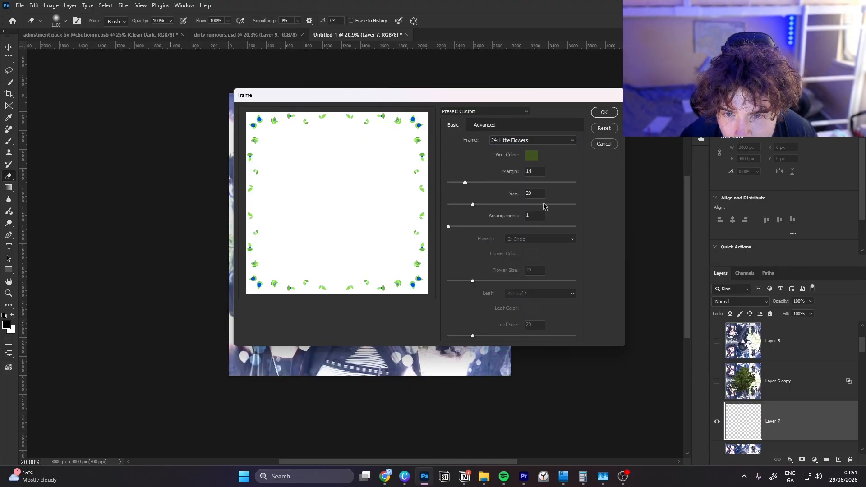
click(531, 140)
click(537, 215)
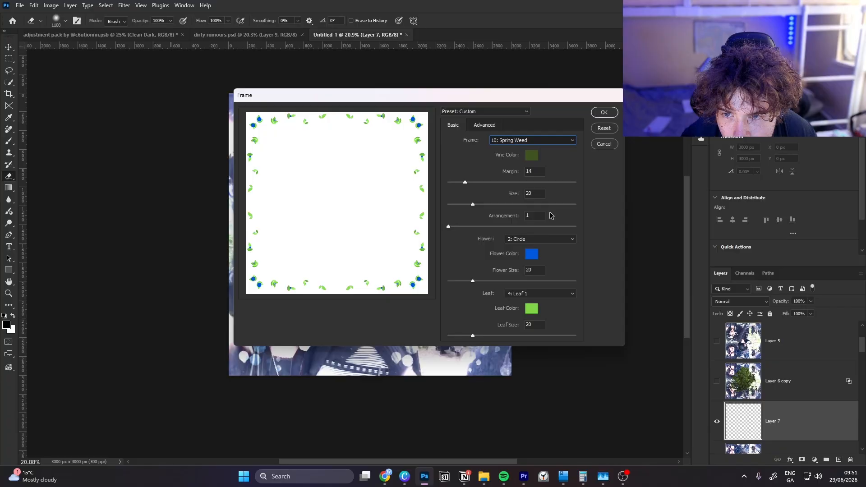
click(535, 142)
click(542, 179)
Compare the Happy Vine and Pretty Vine styles and render the frame on Layer 7 as Happy Vine.
click(537, 141)
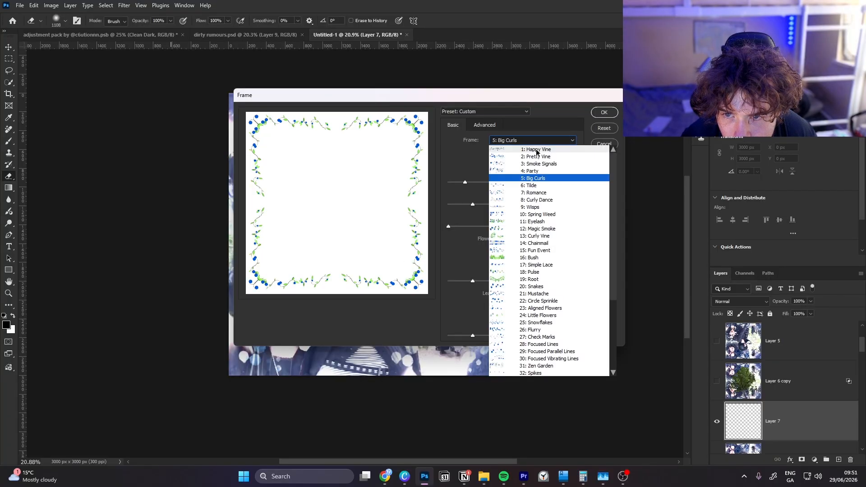
click(537, 149)
click(536, 143)
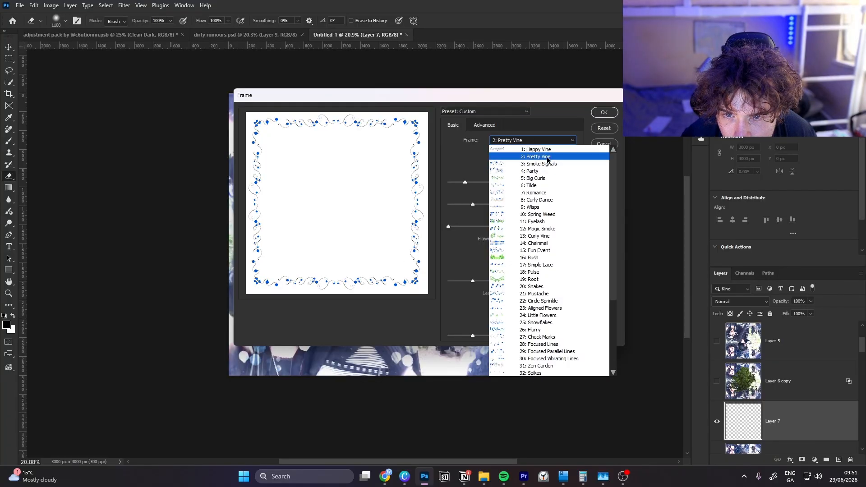
click(541, 156)
click(544, 142)
click(547, 149)
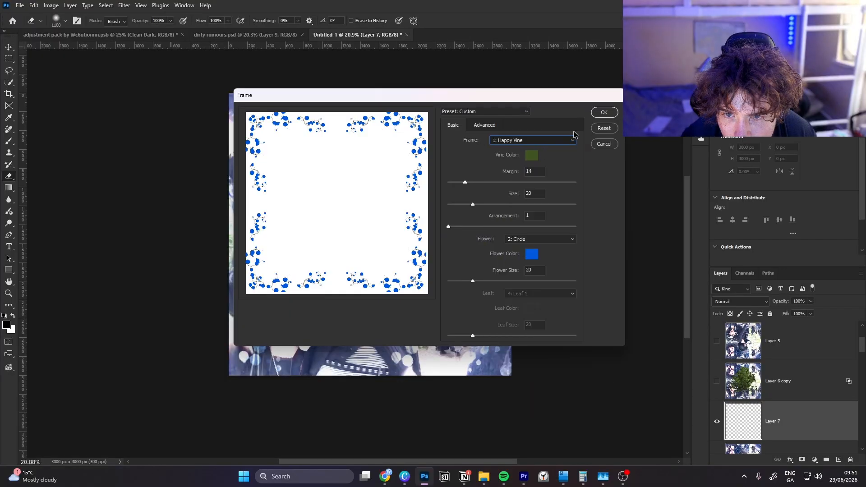
click(604, 112)
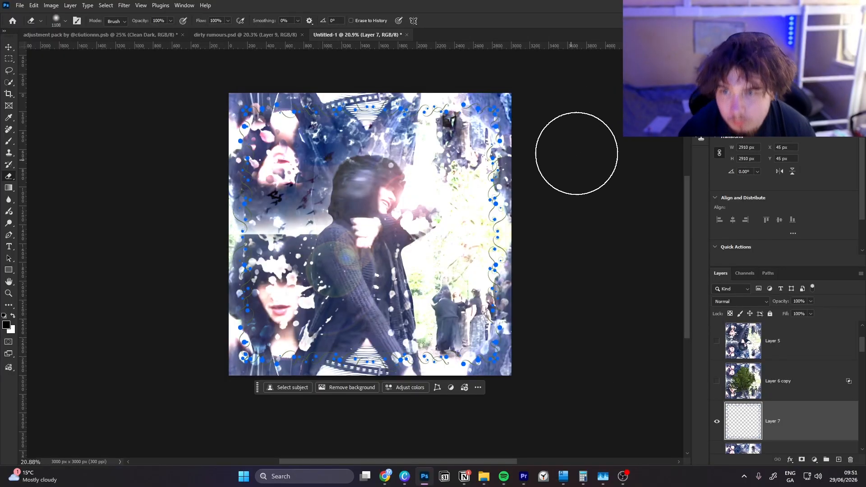
Colorize the vine frame bright red with Hue/Saturation, using hue 0, saturation 100 and lightness 8.
key(ctrl+u)
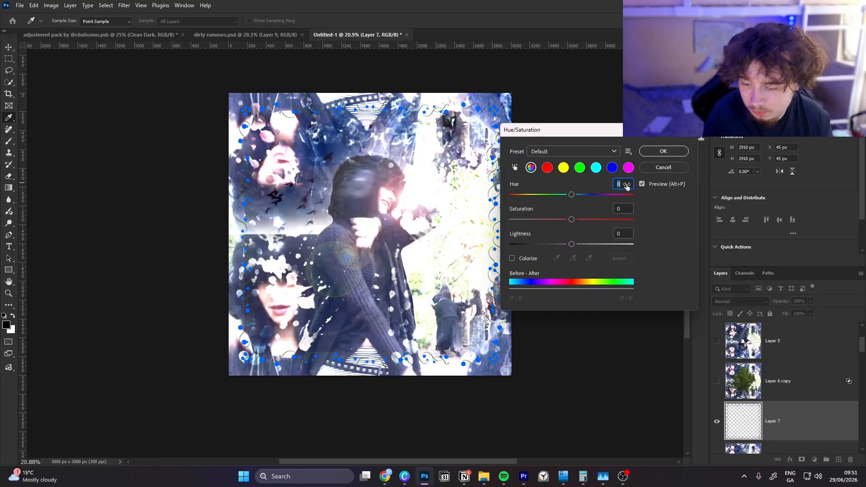
click(513, 258)
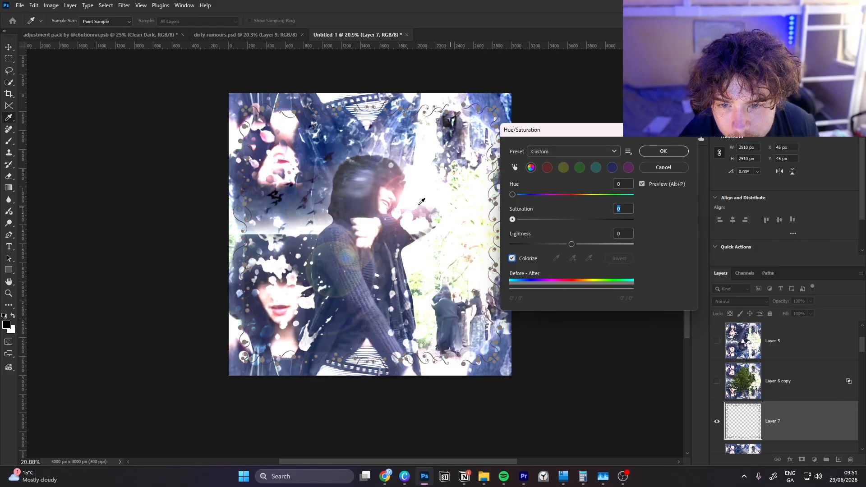
drag(571, 244, 544, 246)
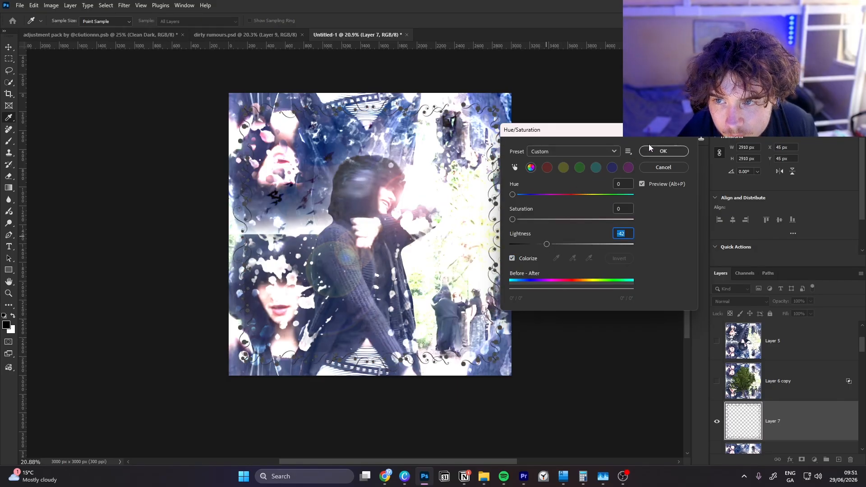
drag(594, 224, 630, 225)
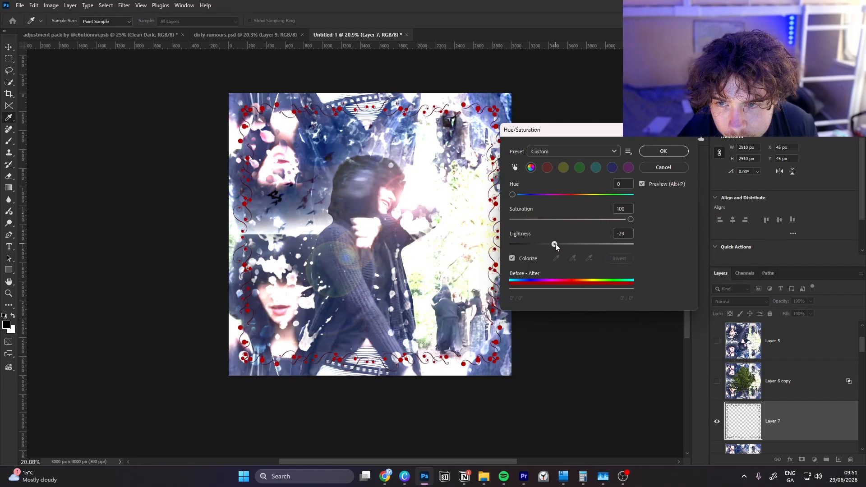
drag(556, 246, 581, 244)
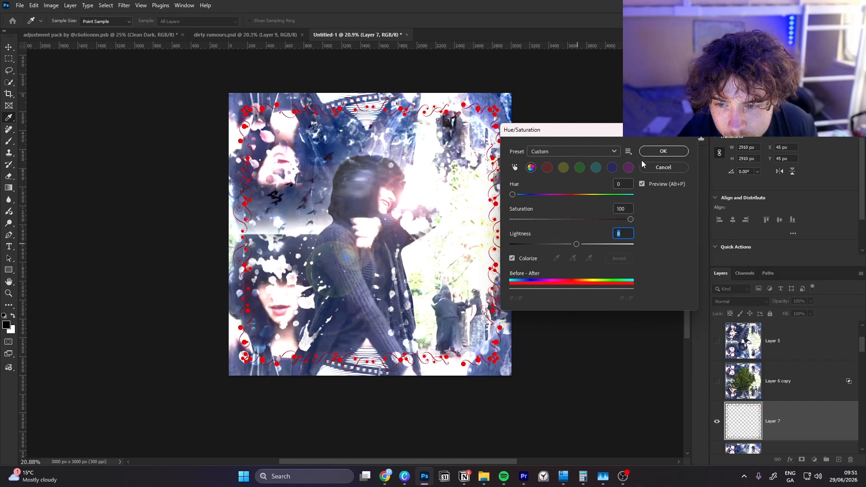
click(663, 152)
key(e)
Place a full-size copy of the artwork on Layer 9 directly above Layer 6 and flip it horizontally.
scroll(759, 403, down, 1)
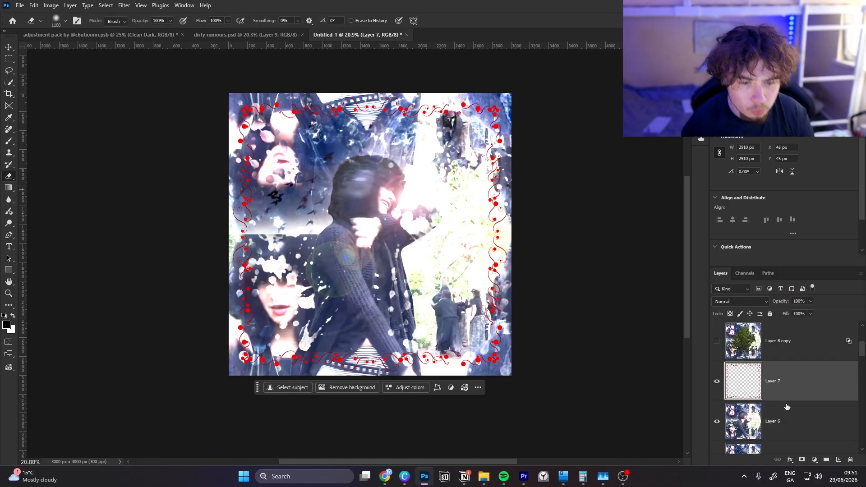
click(785, 421)
key(ctrl+t)
drag(516, 235, 508, 235)
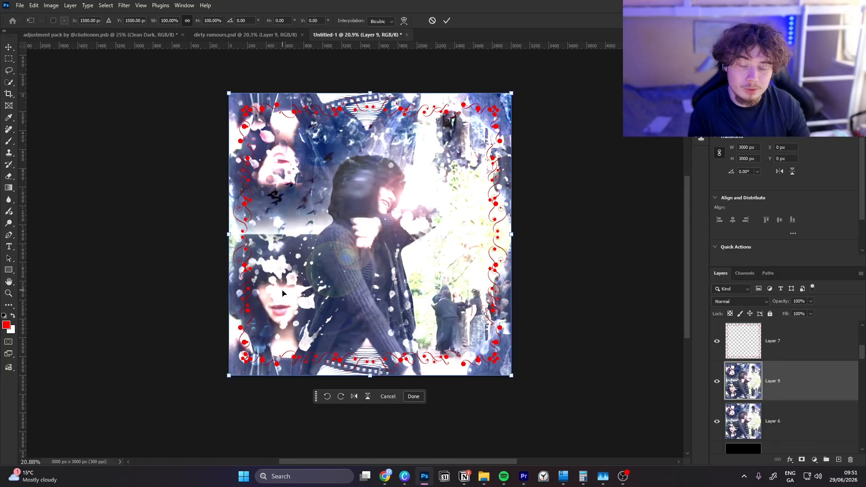
drag(277, 277, 330, 267)
drag(435, 307, 419, 314)
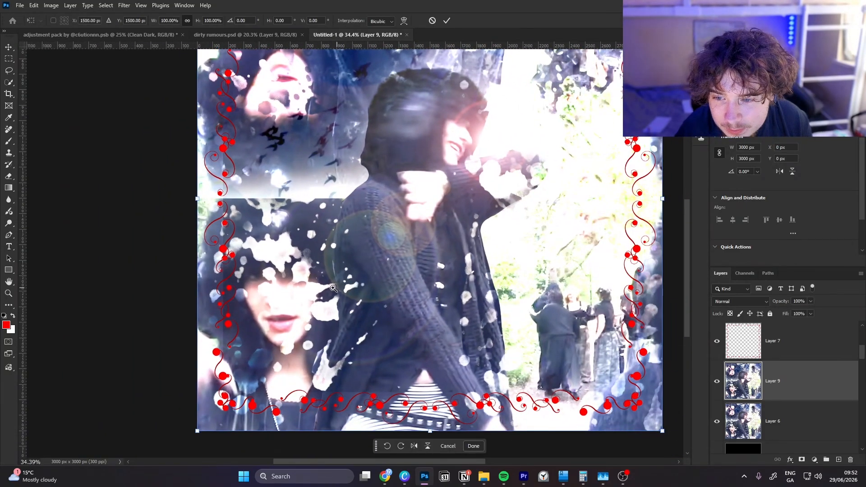
scroll(421, 313, down, 2)
right_click(336, 314)
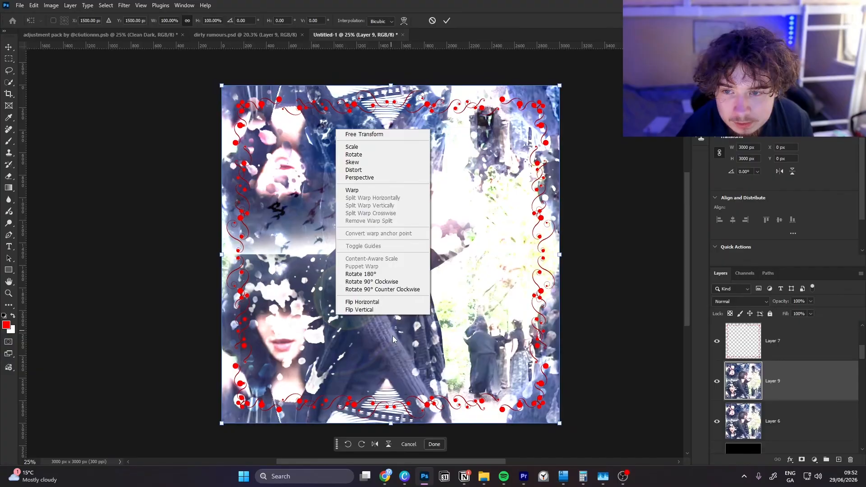
click(388, 303)
key(Return)
key(e)
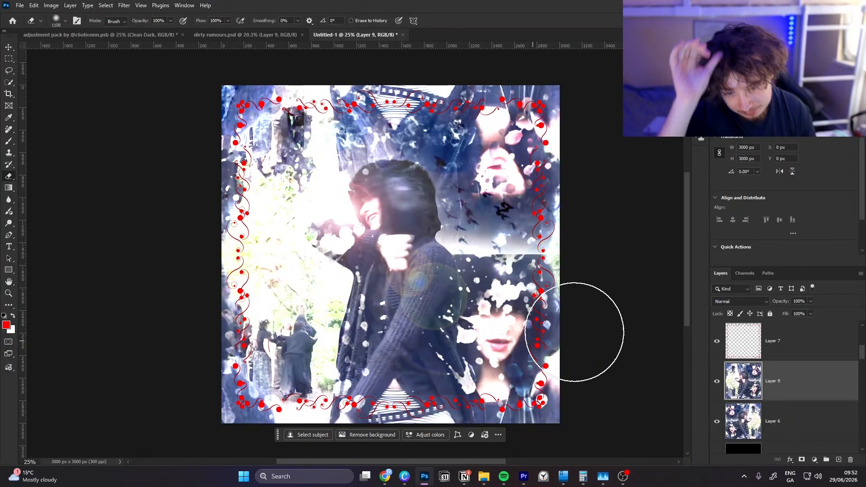
Set the mirrored copy on Layer 9 to the Darken blend mode and add a layer mask to it.
click(727, 301)
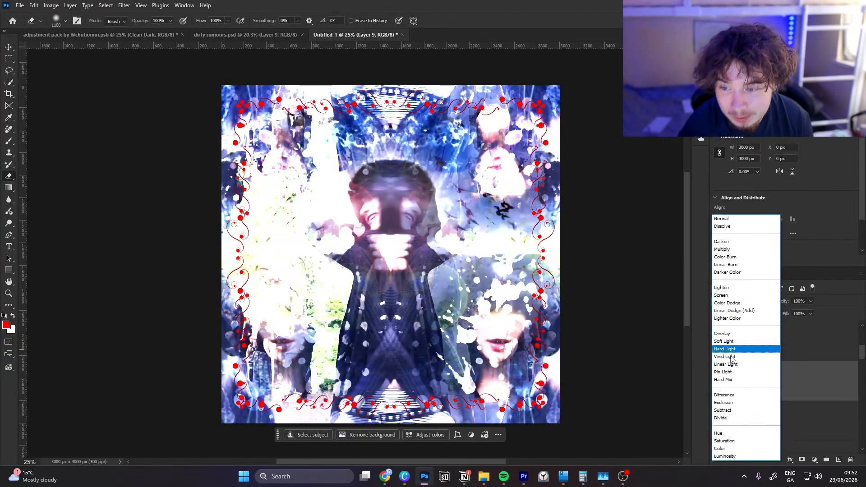
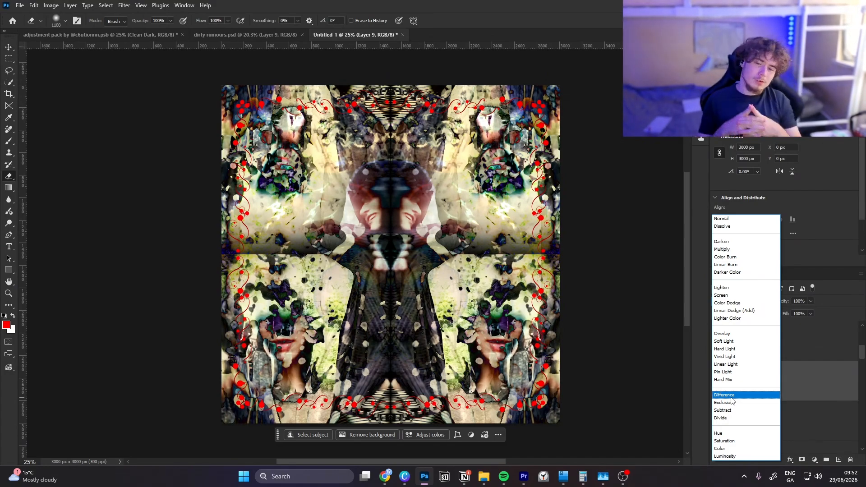
click(731, 243)
click(802, 460)
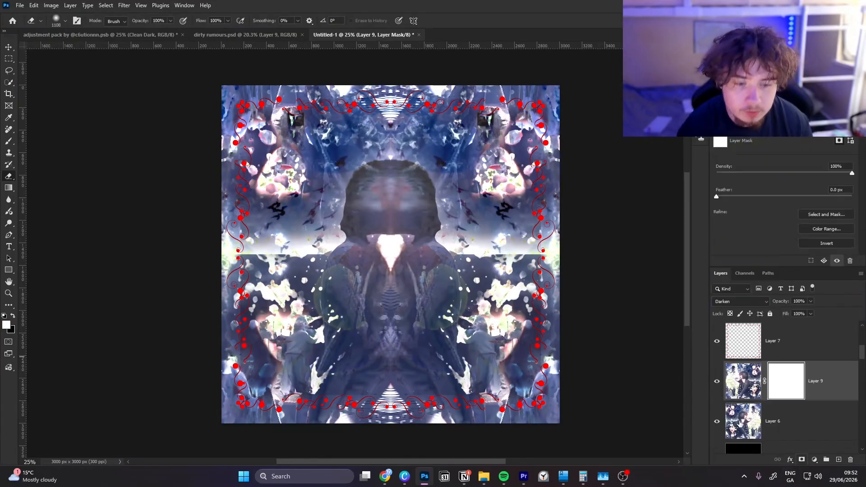
Brush over Layer 9's mask to hide the mirrored copy everywhere except around the artwork's lower-left area, comparing with the layer off.
mouse_move(424, 194)
mouse_down()
mouse_move(556, 162)
mouse_move(388, 187)
mouse_up()
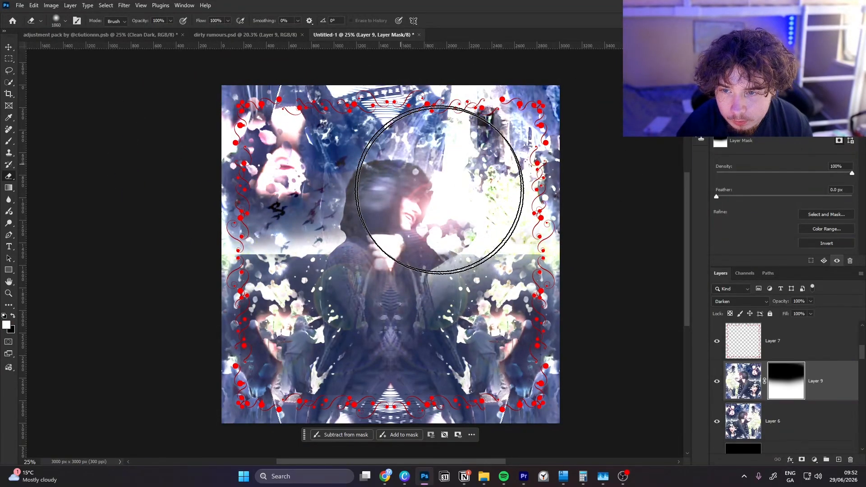
drag(449, 199, 391, 205)
mouse_move(391, 262)
mouse_down()
mouse_move(365, 282)
mouse_move(381, 413)
mouse_move(368, 417)
mouse_move(431, 325)
mouse_move(501, 317)
mouse_move(480, 371)
mouse_move(476, 291)
mouse_up()
drag(343, 337, 363, 336)
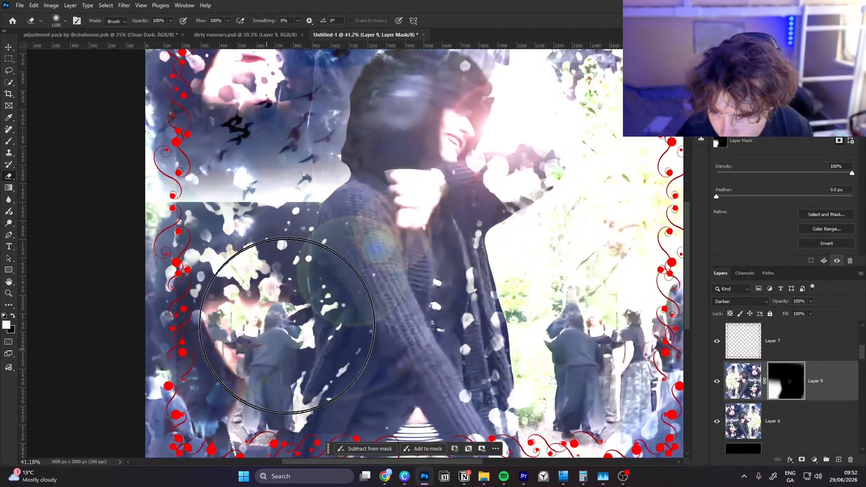
drag(236, 300, 265, 304)
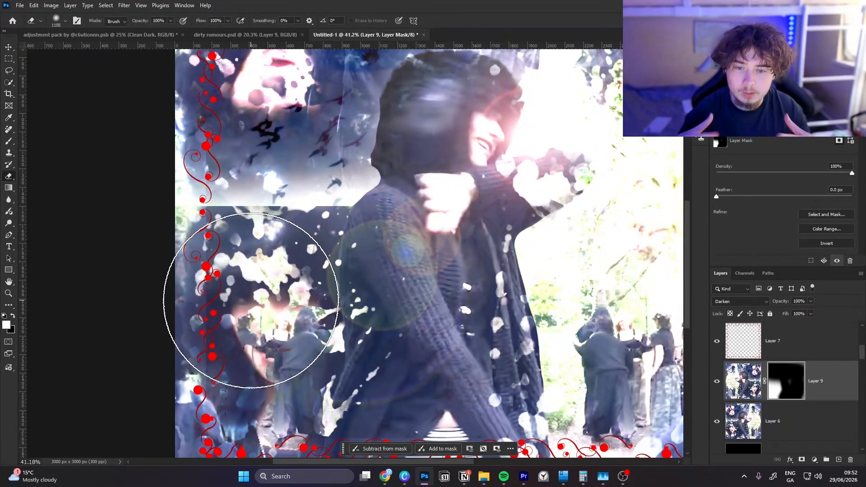
drag(290, 315, 275, 313)
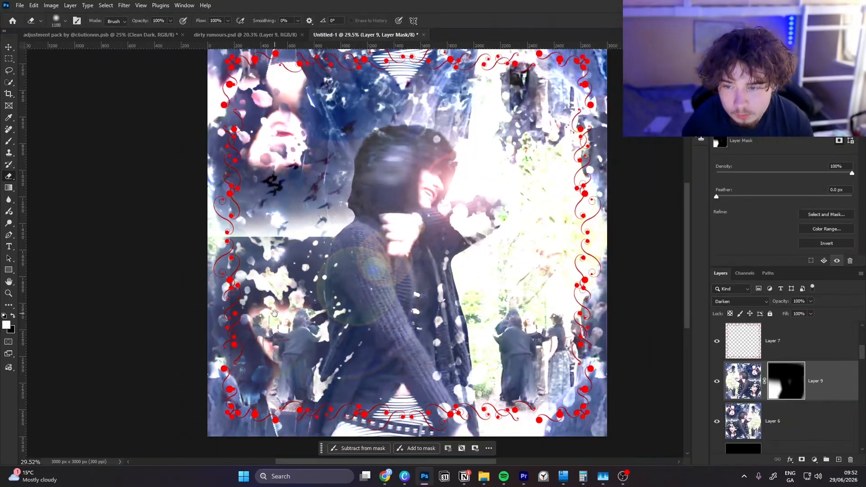
click(717, 381)
click(718, 380)
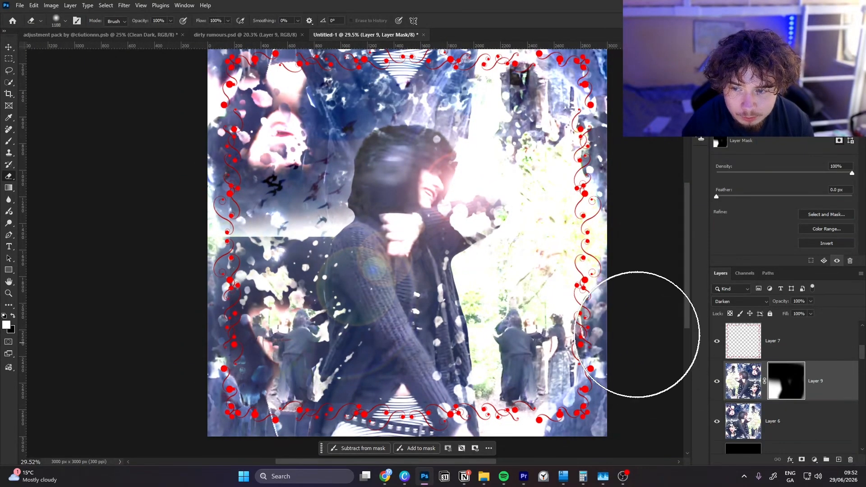
drag(509, 313, 450, 328)
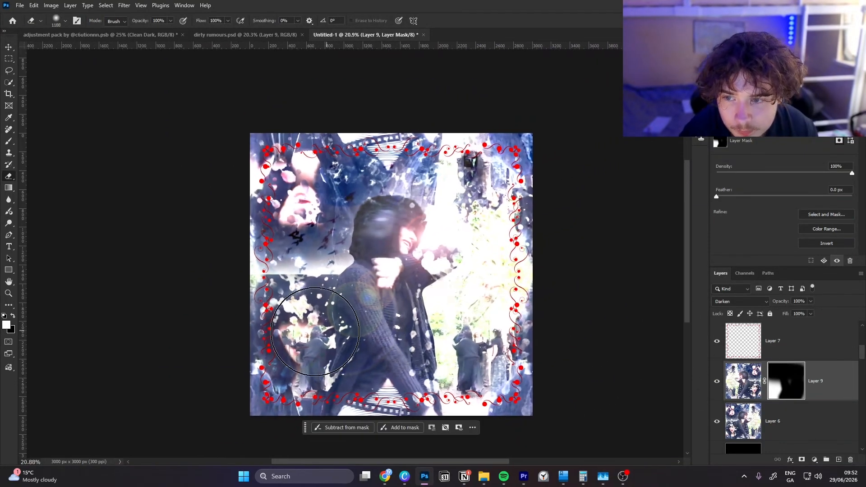
key(x)
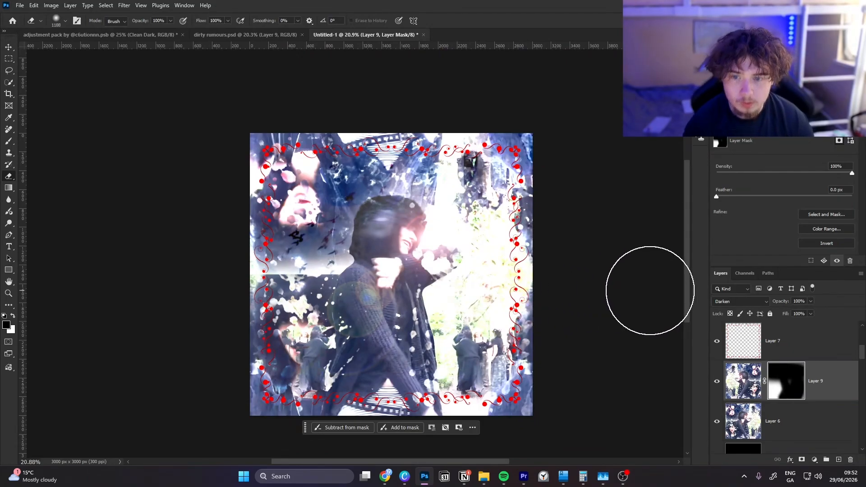
Duplicate Layer 9 and Layer 6 together and merge the copies into a single layer.
shift+click(791, 419)
key(ctrl+j)
key(ctrl+e)
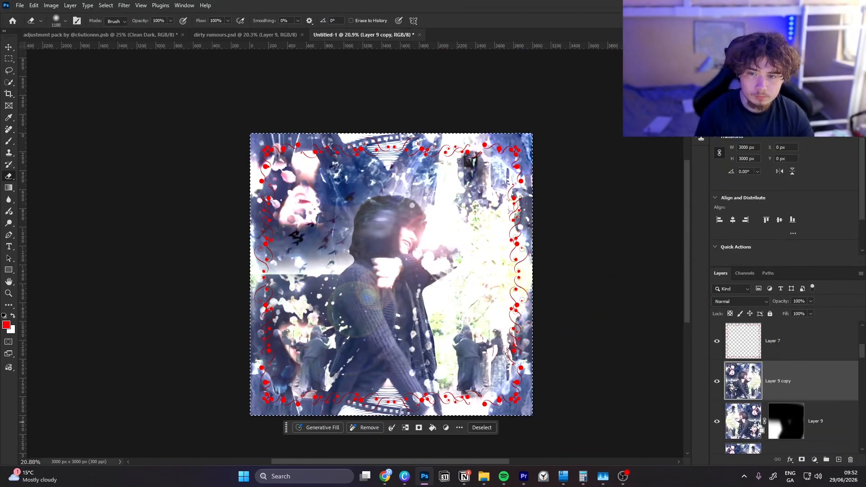
Copy the merged artwork to a new layer and rotate the copy 180°.
key(ctrl+j)
key(ctrl+t)
right_click(429, 282)
click(456, 425)
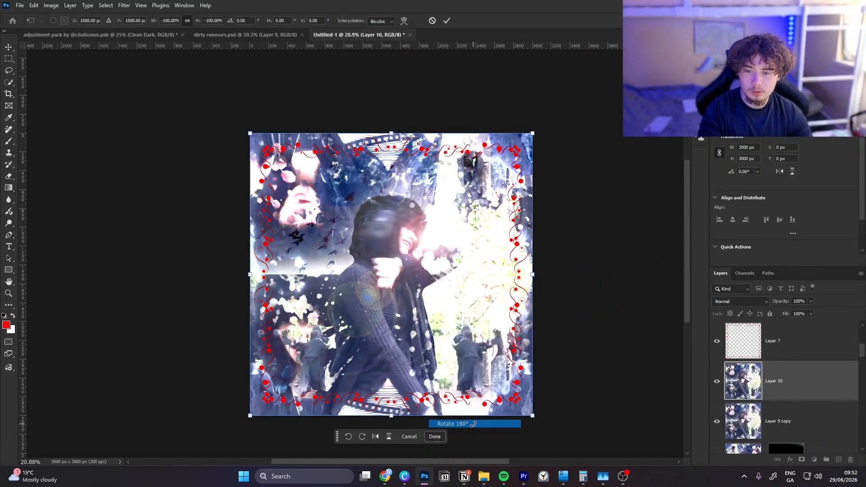
key(Return)
key(e)
Set the rotated copy on Layer 10 to the Hard Light blend mode and add a layer mask.
click(750, 301)
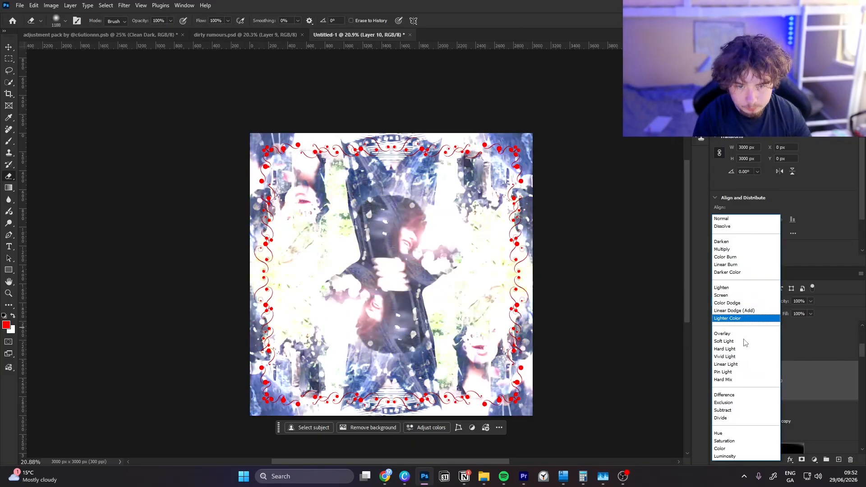
click(745, 350)
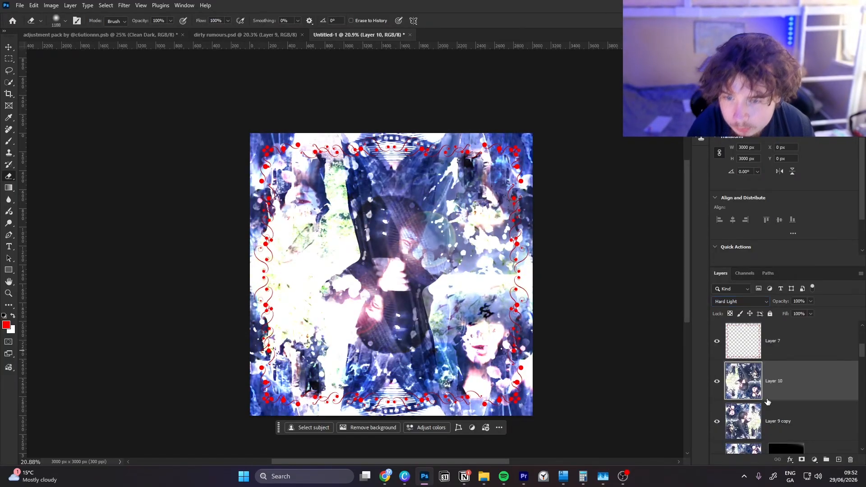
click(802, 460)
Brush Layer 10's mask to hide the rotated copy over the central figure and keep it around the lower and outer edges.
key(x)
mouse_move(437, 290)
mouse_down()
mouse_move(384, 244)
mouse_move(420, 184)
mouse_move(502, 185)
mouse_move(303, 176)
mouse_move(388, 178)
mouse_move(331, 224)
mouse_move(351, 217)
mouse_move(308, 260)
mouse_move(335, 294)
mouse_move(305, 309)
mouse_move(268, 310)
mouse_move(357, 333)
mouse_move(436, 388)
mouse_move(486, 316)
mouse_move(534, 337)
mouse_move(533, 447)
mouse_move(505, 437)
mouse_move(509, 383)
mouse_up()
key(x)
click(450, 260)
drag(462, 272, 544, 276)
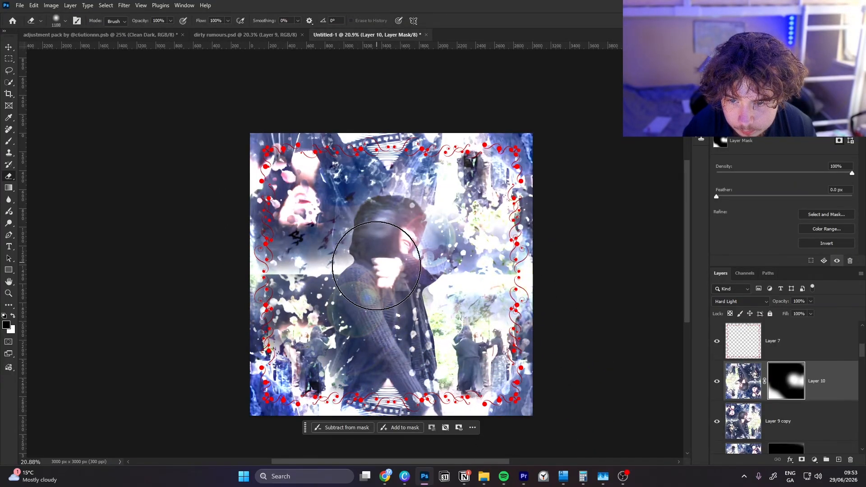
click(378, 266)
click(378, 266)
click(391, 265)
key(x)
click(375, 264)
mouse_move(375, 265)
mouse_down()
mouse_move(383, 300)
mouse_move(353, 329)
mouse_up()
mouse_move(353, 312)
mouse_down()
mouse_move(355, 278)
mouse_move(405, 236)
mouse_move(410, 286)
mouse_move(400, 236)
mouse_up()
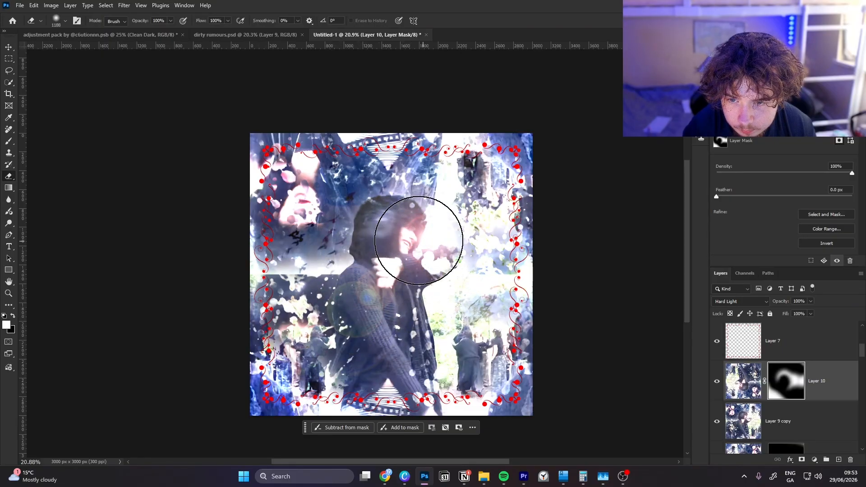
key(x)
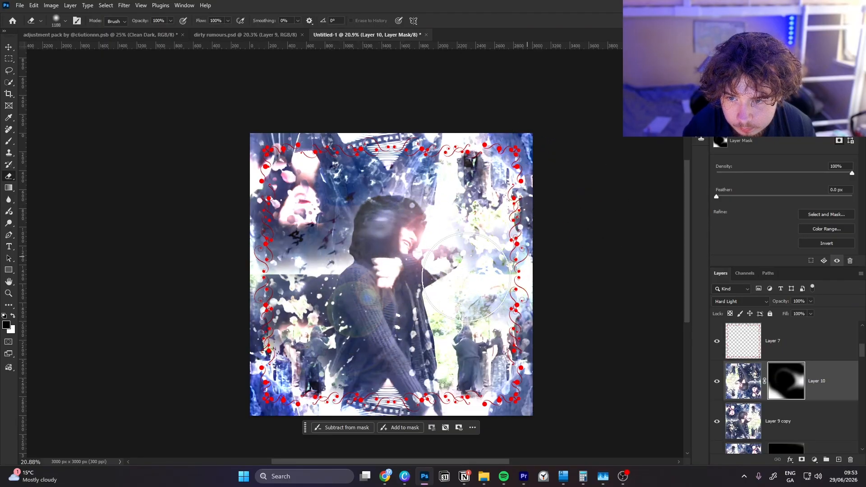
drag(399, 320, 421, 328)
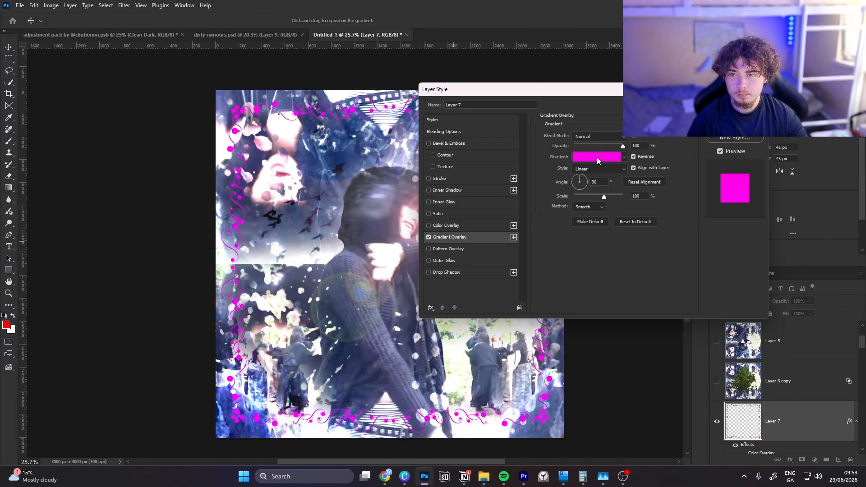
Apply a solid magenta Gradient Overlay with color stop #ff00f0 to the vine frame on Layer 7.
click(597, 157)
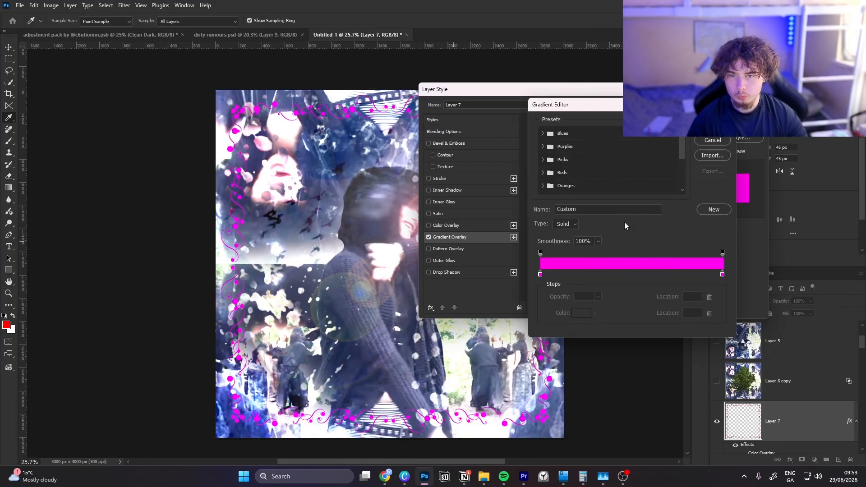
double_click(723, 274)
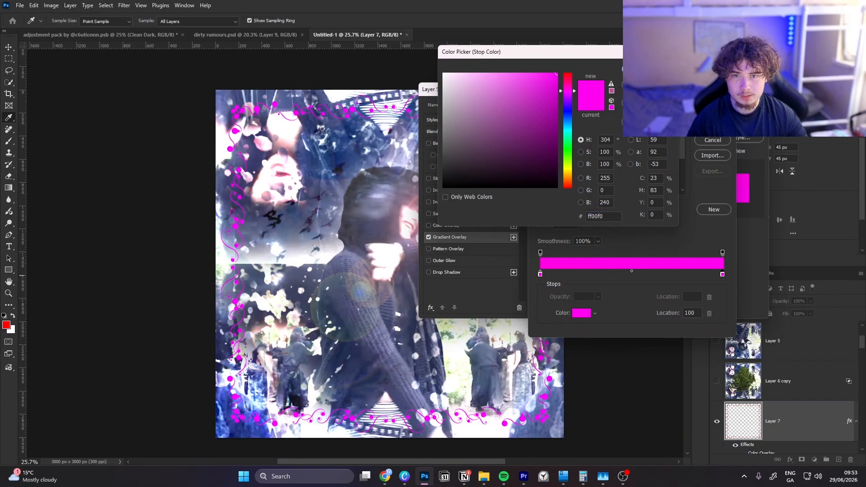
key(Return)
key(Return)
key(Return)
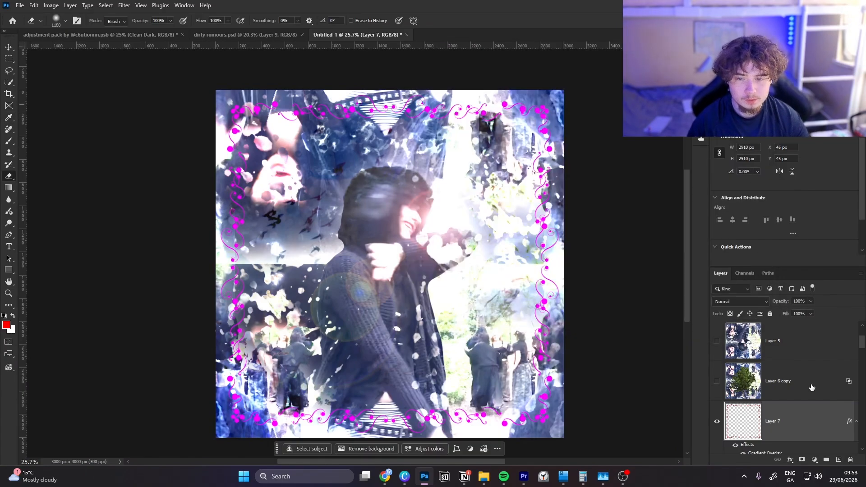
Stamp all visible layers into a new layer directly above Exposure 1 and convert it to a smart object.
scroll(812, 388, up, 2)
click(626, 482)
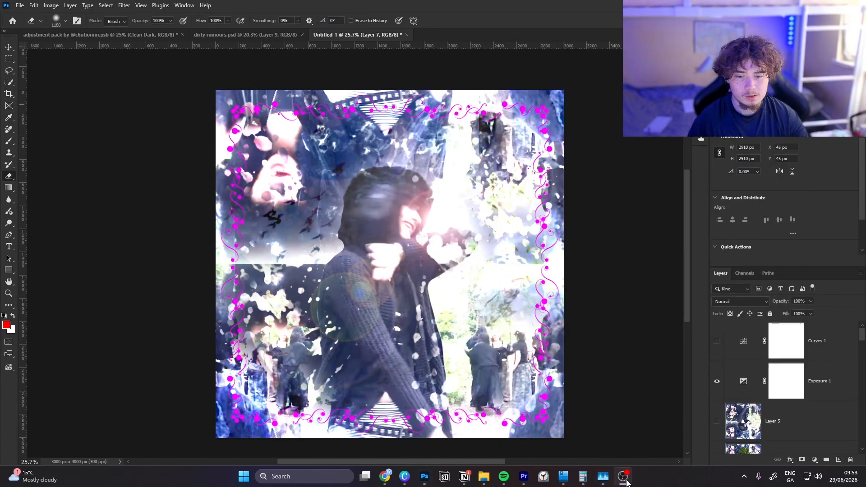
click(626, 483)
click(819, 392)
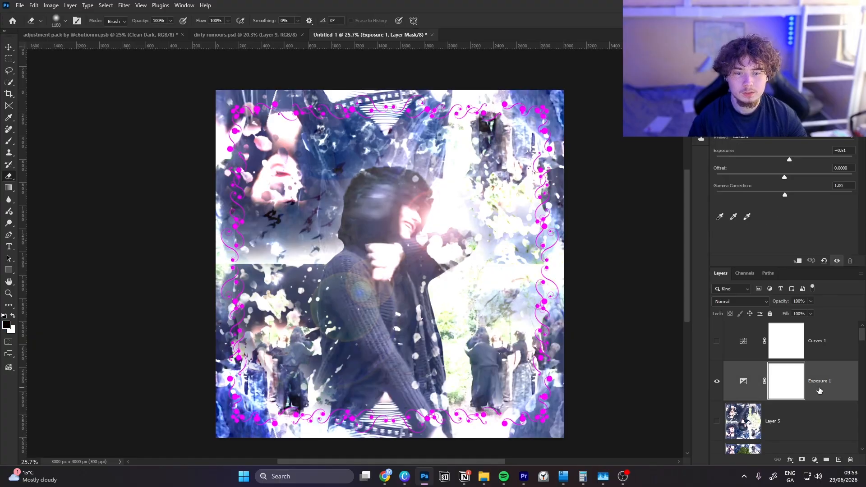
key(ctrl+shift+alt+e)
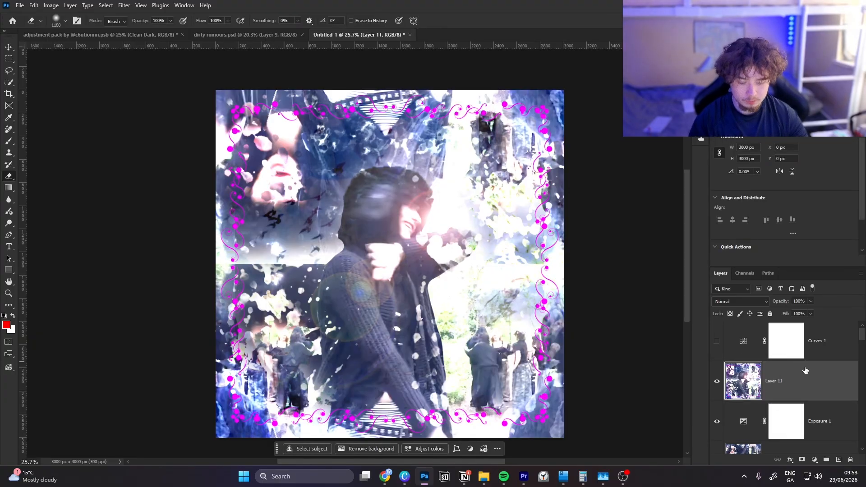
right_click(825, 381)
click(818, 320)
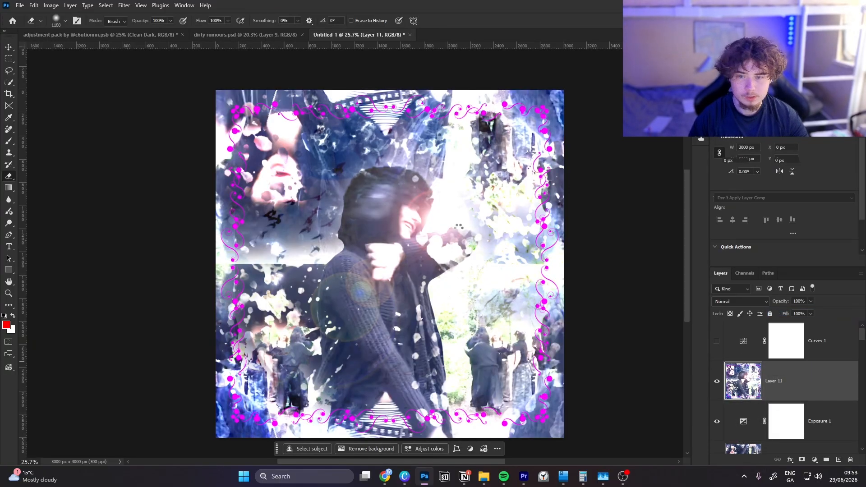
Apply a Camera Raw filter to Layer 11 using the CN16 preset at 100, comparing it with the default settings.
click(124, 5)
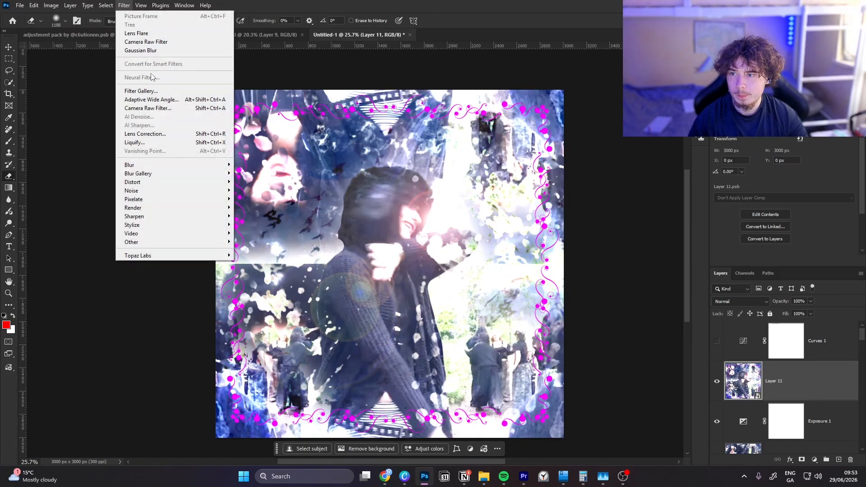
click(174, 108)
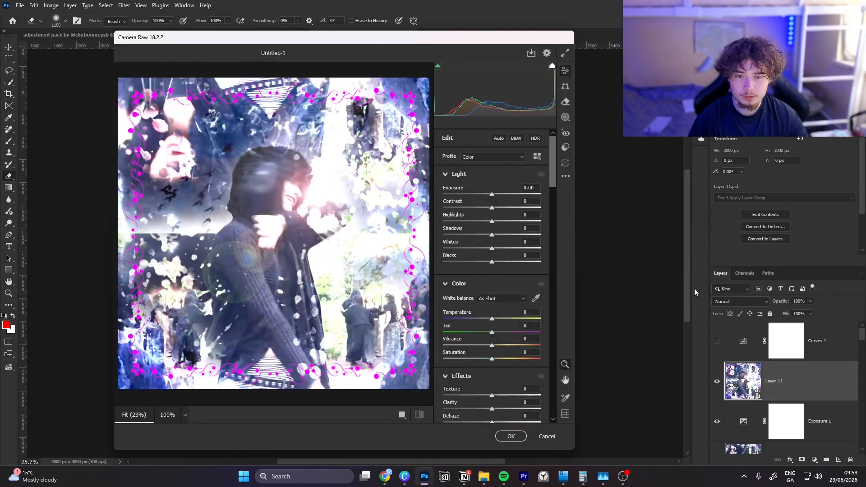
click(563, 147)
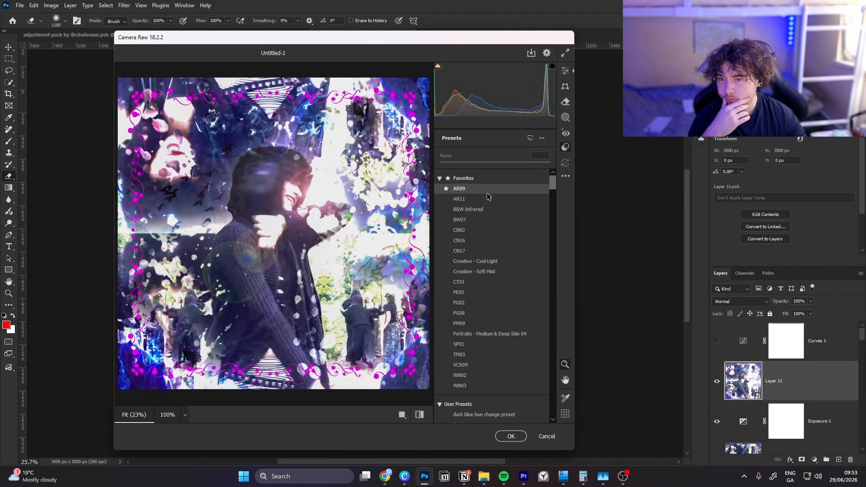
click(497, 244)
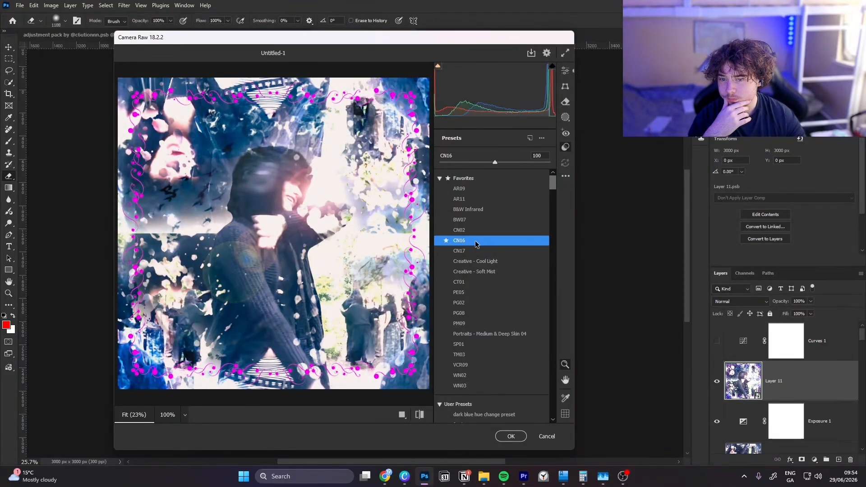
click(421, 415)
click(421, 415)
click(421, 415)
click(421, 415)
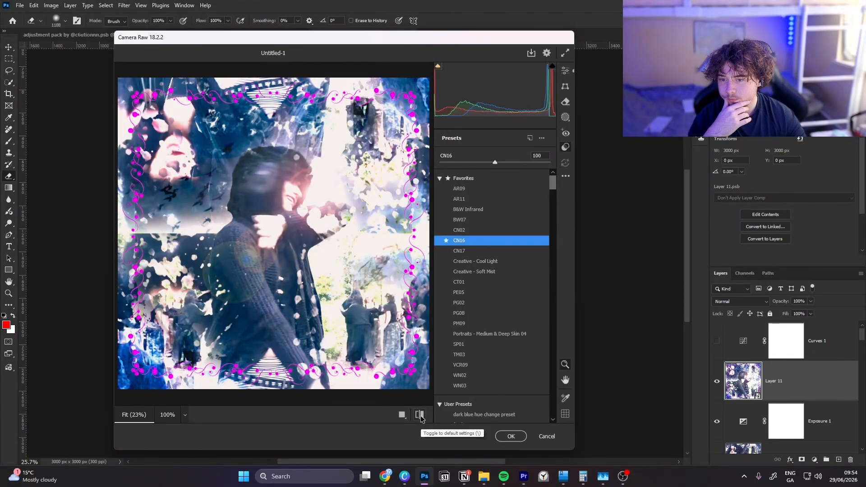
click(504, 436)
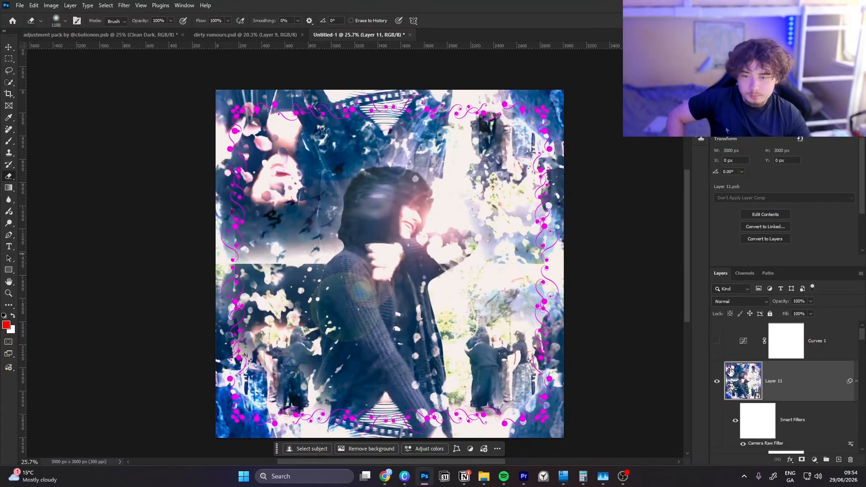
Compare the artwork with and without the Camera Raw graded Layer 11, leaving that layer hidden.
click(714, 382)
click(714, 382)
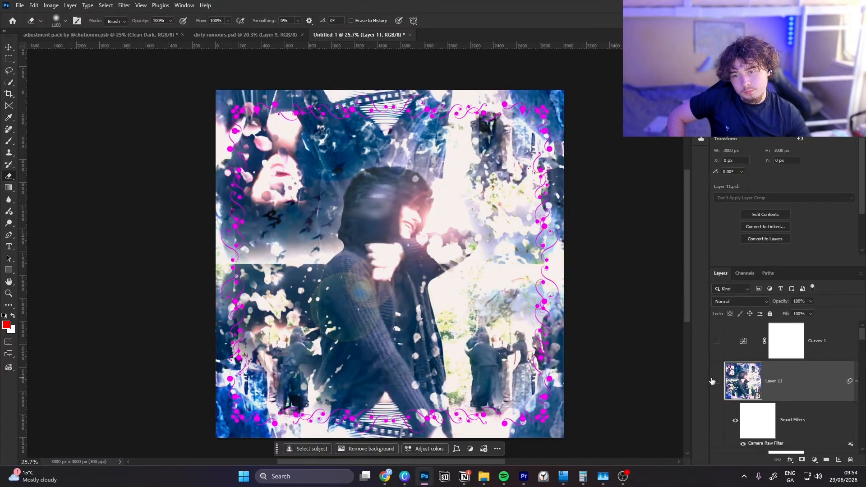
click(715, 381)
click(714, 381)
click(715, 382)
click(714, 382)
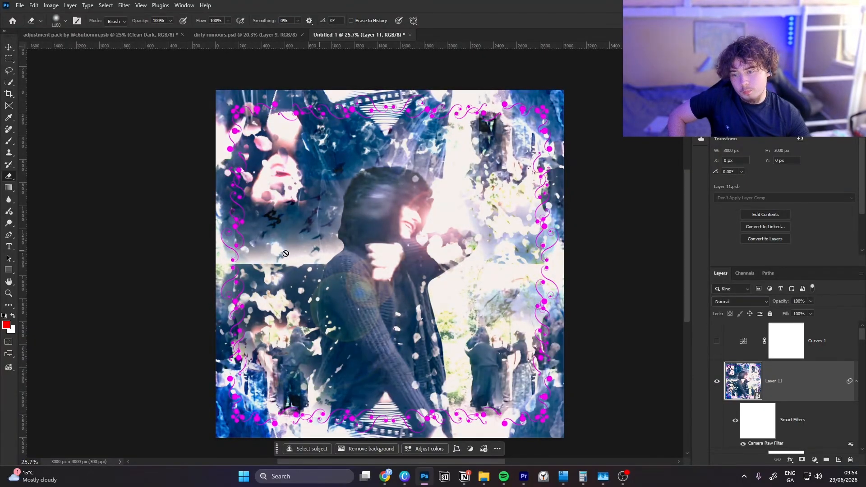
click(715, 382)
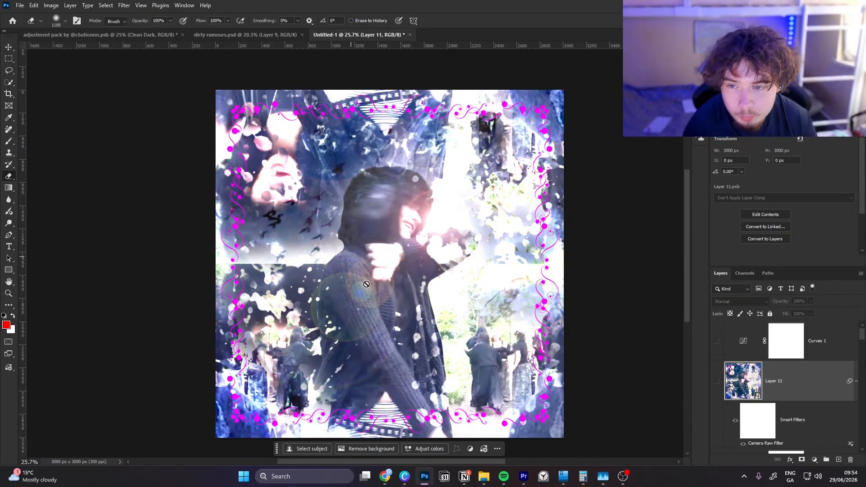
scroll(785, 384, down, 6)
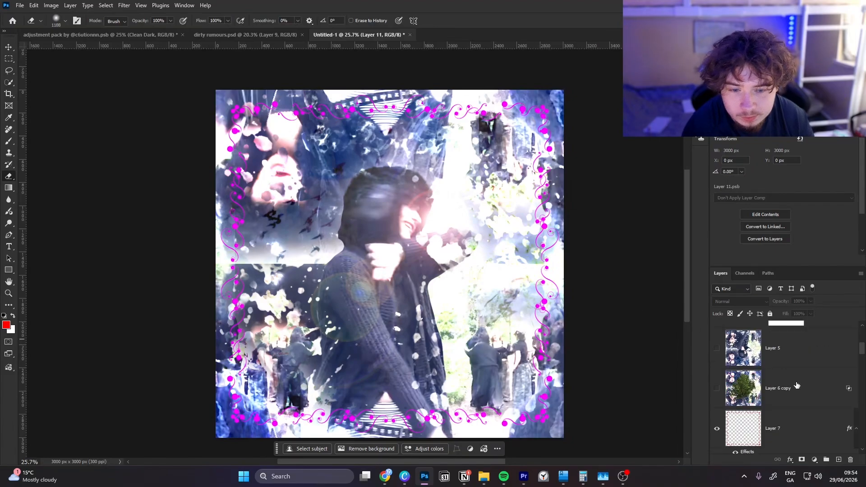
Refine the Layer 10 mask beside the subject's raised hand with a soft round brush at 576 px, using white and black.
click(785, 385)
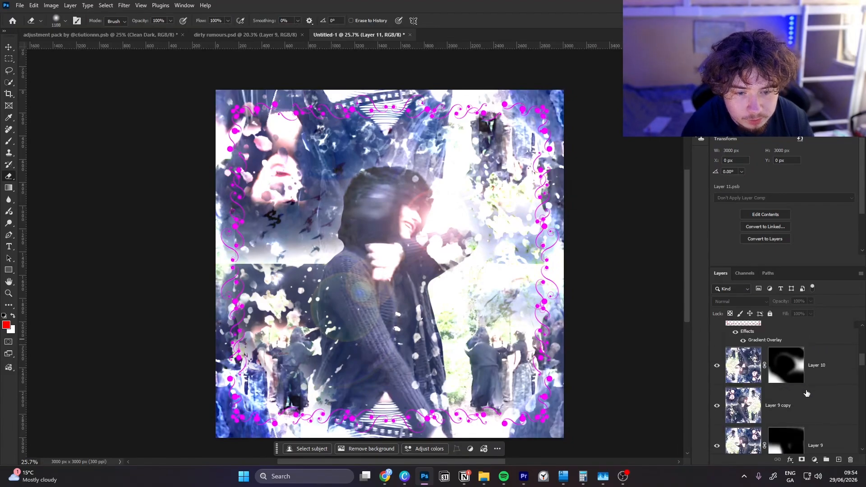
ctrl+click(785, 385)
key(b)
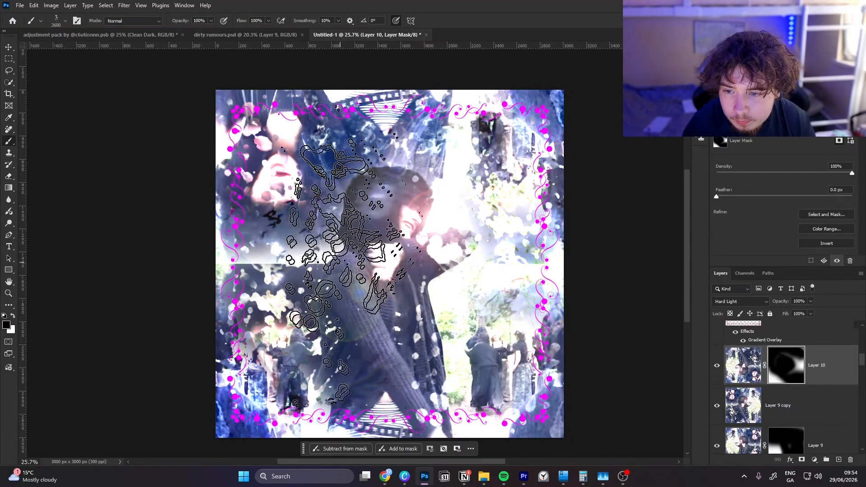
key(ctrl+d)
click(65, 20)
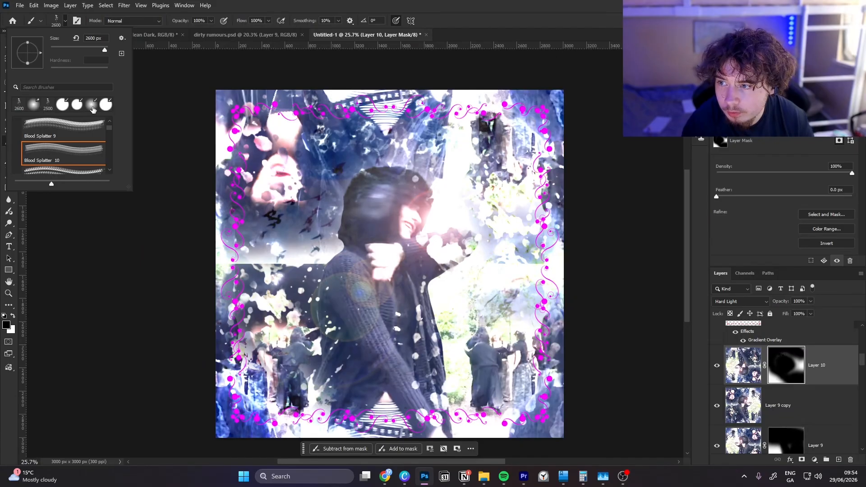
click(64, 106)
drag(373, 280, 382, 109)
mouse_move(316, 315)
mouse_down()
mouse_move(177, 197)
mouse_move(271, 226)
mouse_up()
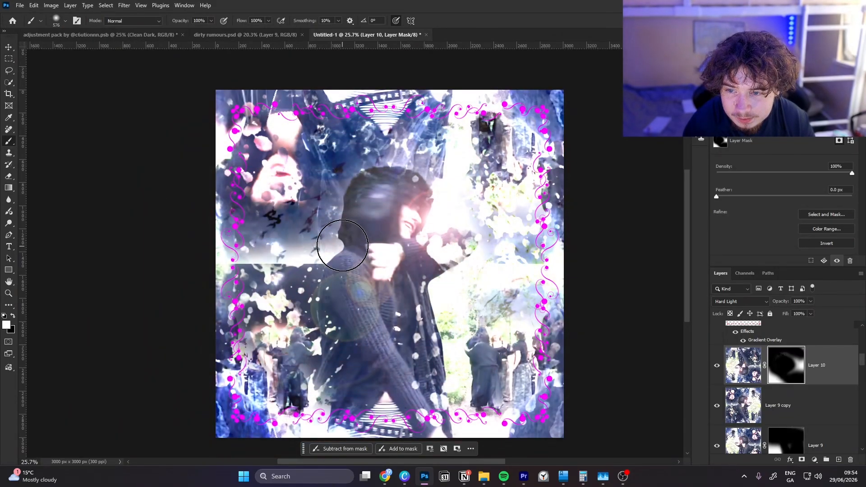
click(346, 246)
mouse_move(366, 265)
mouse_down()
mouse_move(351, 278)
mouse_move(379, 270)
mouse_move(386, 236)
mouse_move(375, 211)
mouse_move(377, 251)
mouse_move(351, 223)
mouse_move(346, 232)
mouse_move(369, 228)
mouse_move(364, 203)
mouse_move(378, 260)
mouse_move(365, 275)
mouse_up()
key(x)
click(345, 233)
key(x)
Duplicate Layer 9 copy, flip the duplicate vertically, scale it to 131.94% and rotate it 36.90°.
click(828, 408)
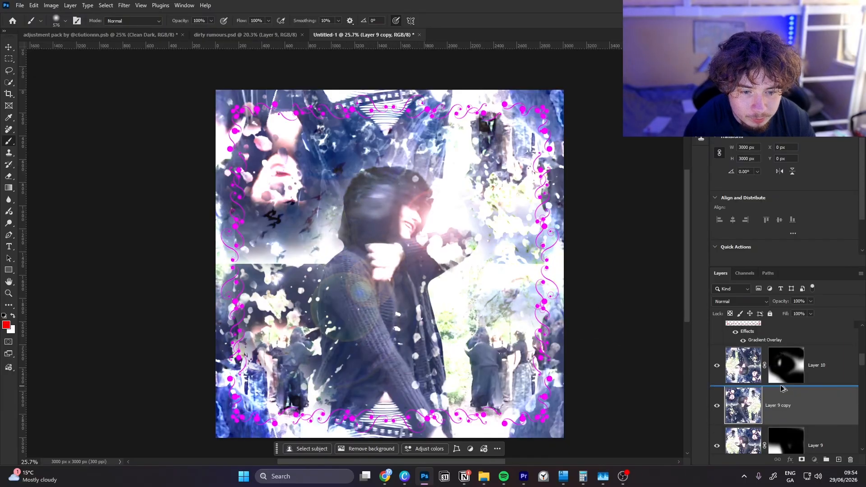
key(ctrl+j)
key(ctrl+t)
right_click(363, 247)
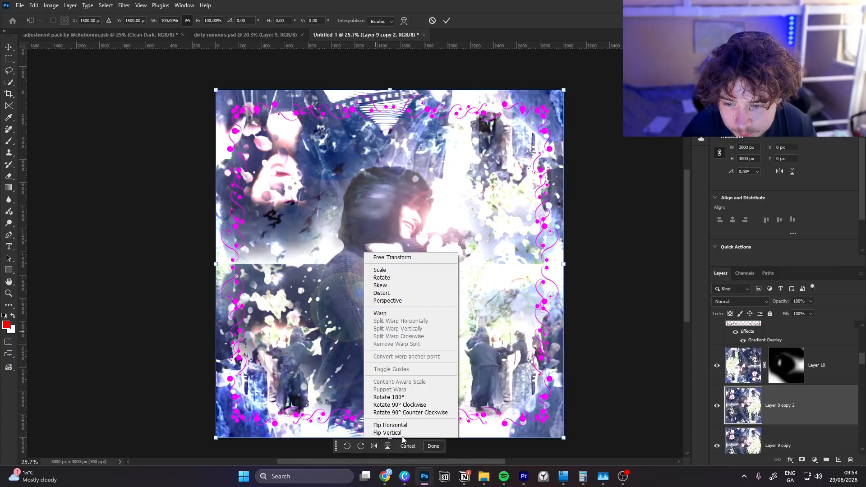
click(387, 433)
drag(375, 332, 379, 312)
drag(632, 267, 562, 401)
mouse_move(536, 346)
mouse_down()
mouse_move(630, 397)
mouse_move(569, 388)
mouse_up()
key(Return)
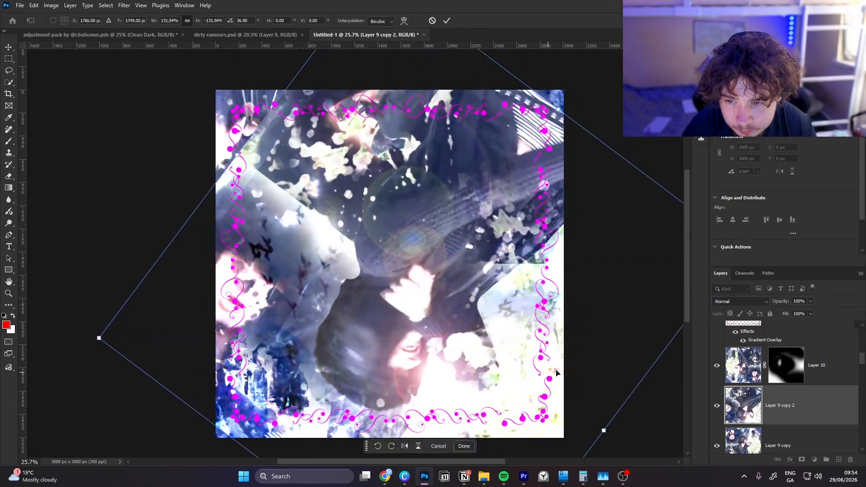
Set Layer 9 copy 2 to Linear Dodge (Add) and give it a layer mask inverted to black.
key(b)
click(749, 302)
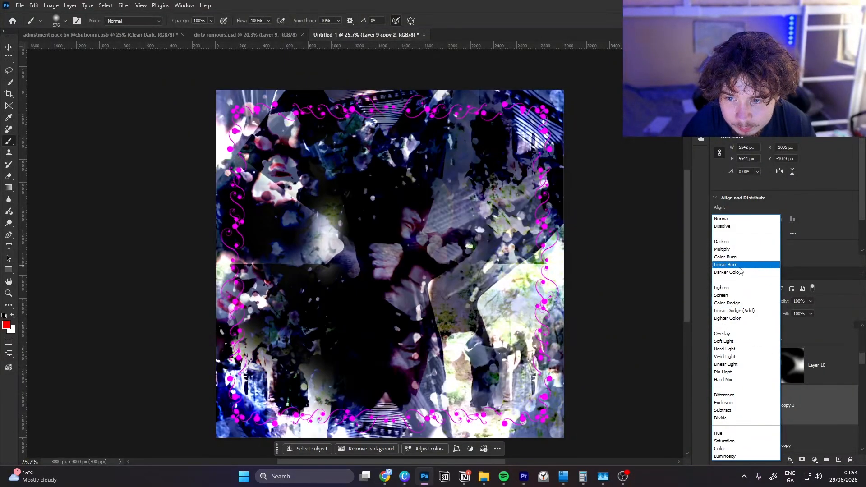
click(739, 311)
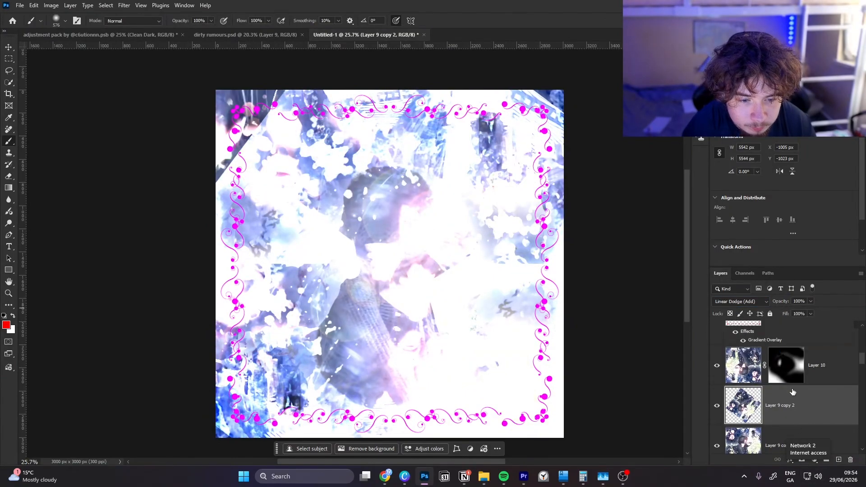
click(802, 460)
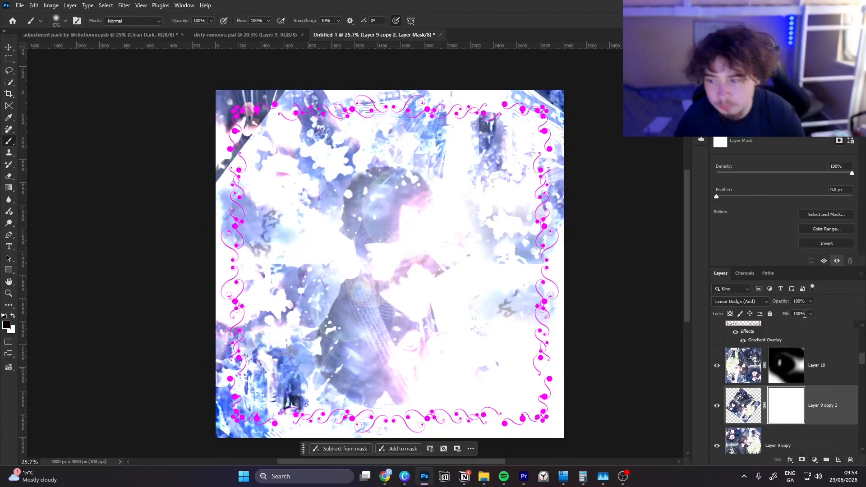
key(ctrl+i)
Paint white on the Layer 9 copy 2 mask beside the raised hand, and clean up the subject's edge in black.
key(x)
click(329, 248)
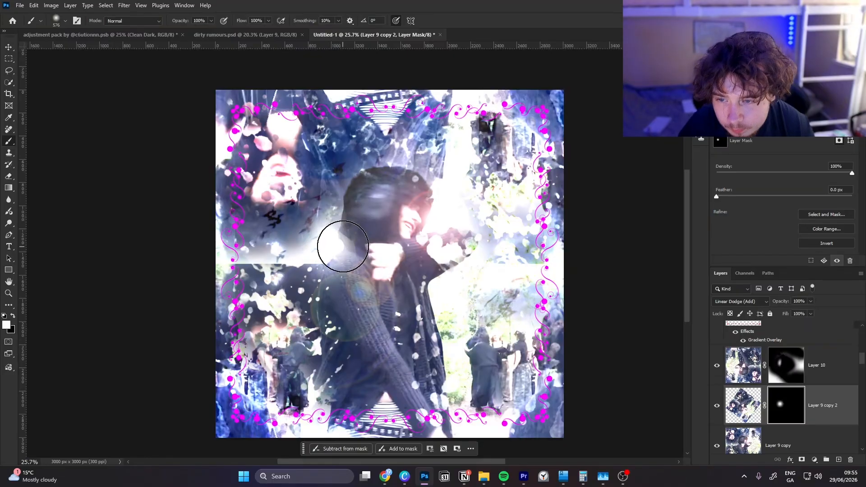
mouse_move(343, 246)
mouse_down()
mouse_move(329, 238)
mouse_move(358, 248)
mouse_up()
key(v)
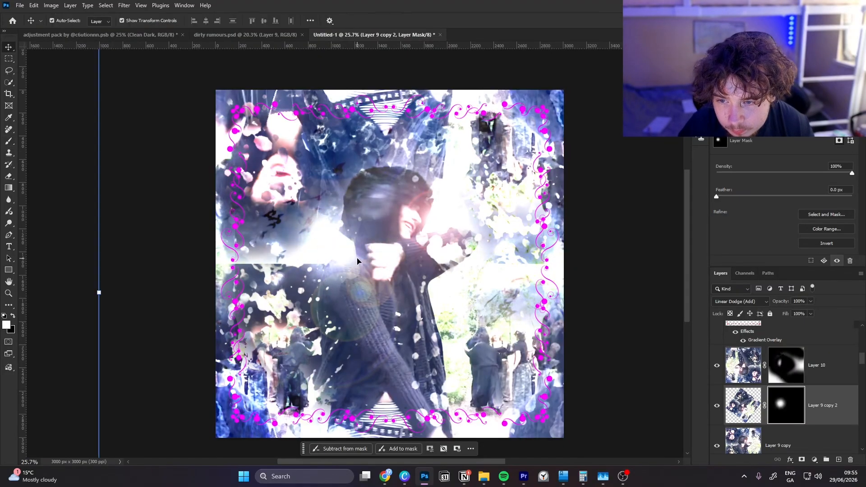
key(b)
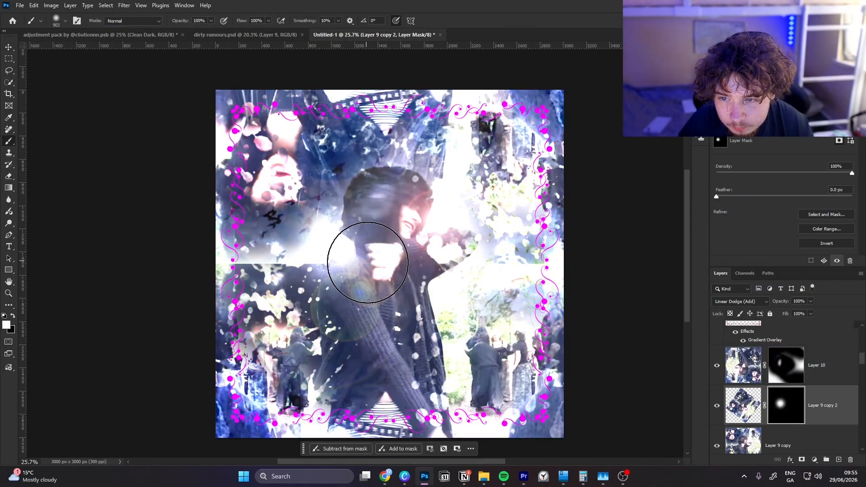
scroll(357, 259, up, 6)
drag(361, 300, 273, 310)
mouse_move(287, 319)
mouse_down()
mouse_move(353, 317)
mouse_move(458, 249)
mouse_move(401, 174)
mouse_move(440, 167)
mouse_up()
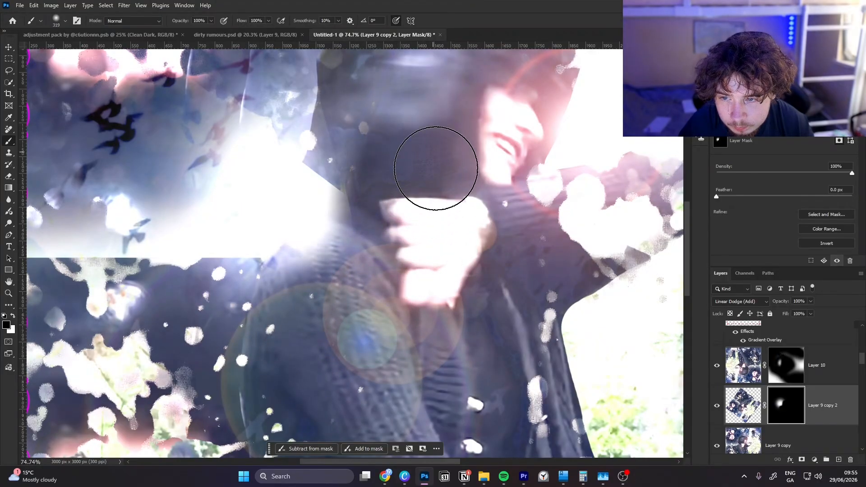
scroll(440, 166, down, 3)
scroll(447, 198, down, 2)
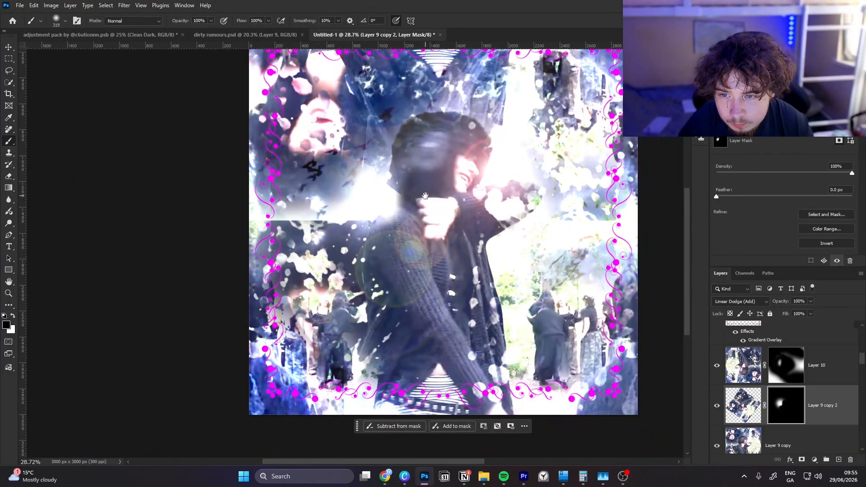
Add a new layer above Layer 9 copy 2 and paint a soft white 758 px spot beside the hand.
click(838, 465)
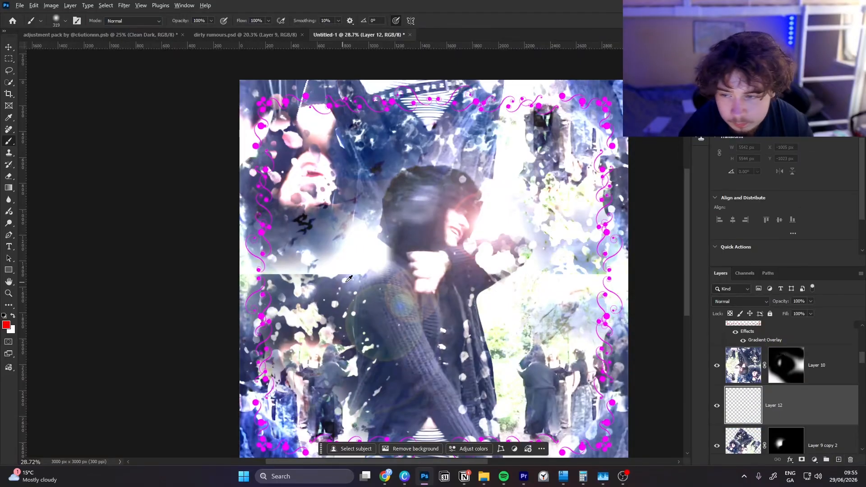
click(376, 254)
click(376, 254)
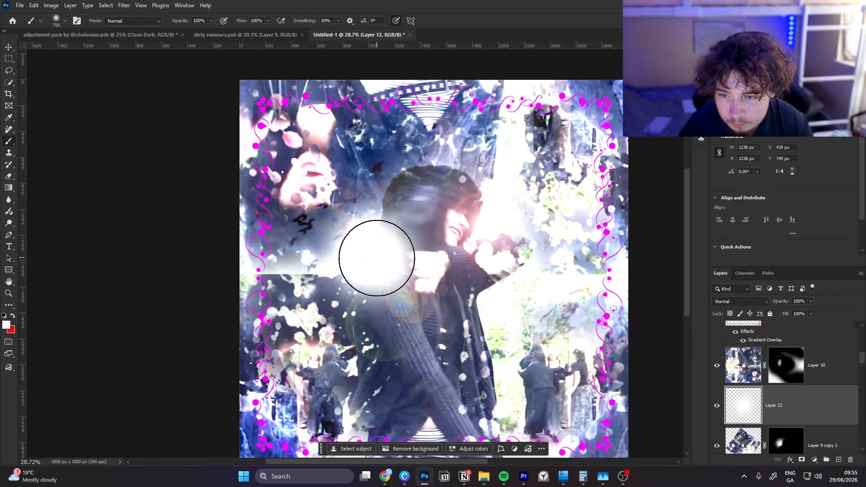
Apply an Outer Glow in blue #003cff to the white spot on Layer 12.
double_click(812, 405)
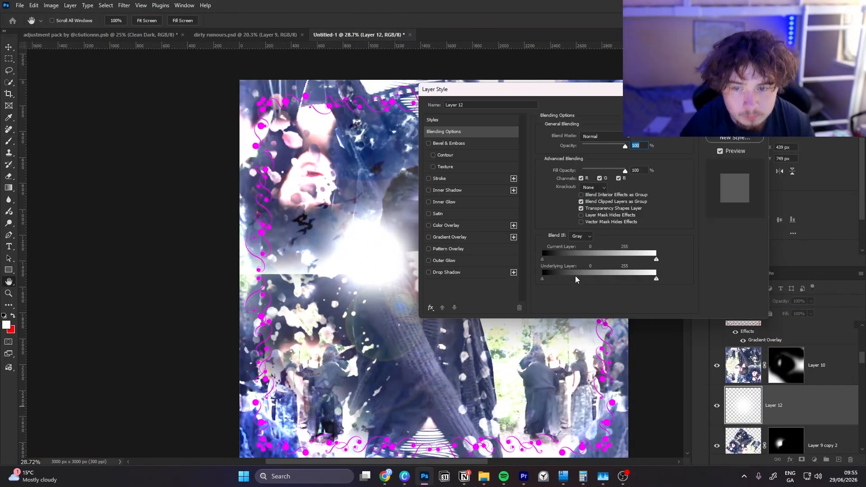
click(465, 261)
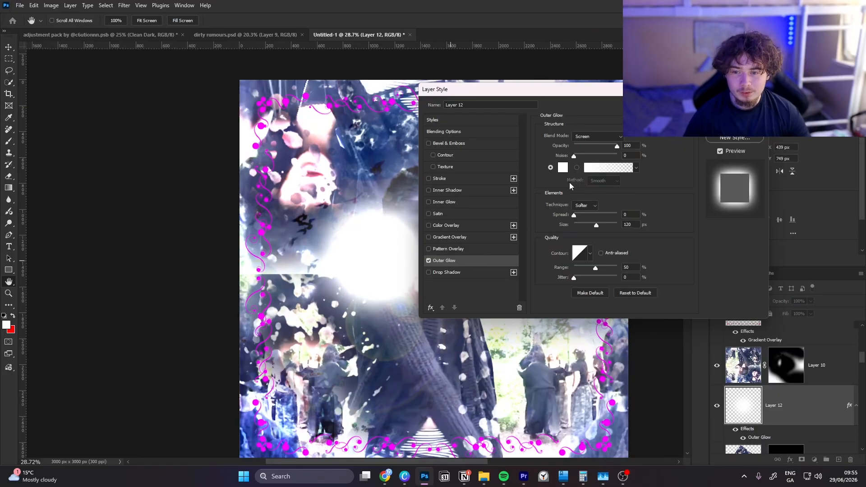
click(563, 167)
drag(555, 160, 560, 70)
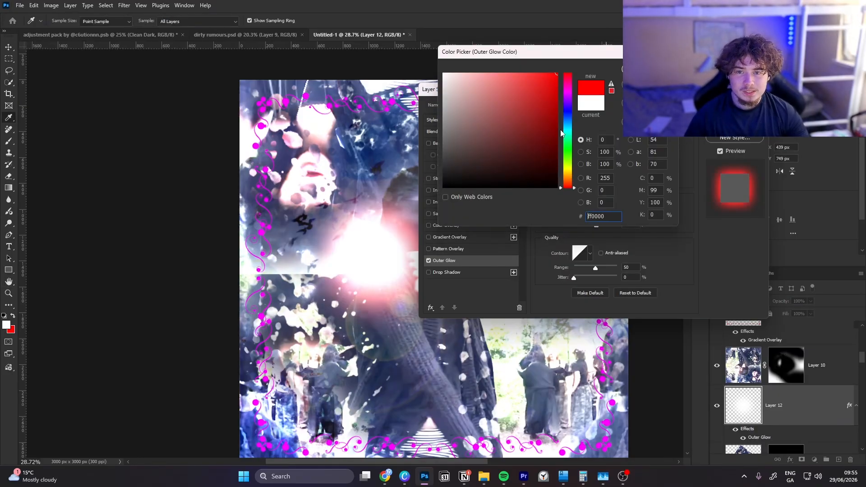
drag(568, 133, 570, 115)
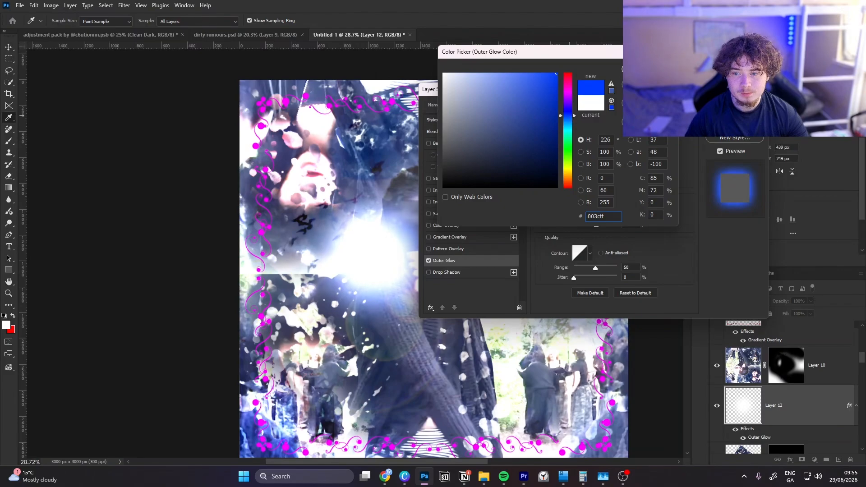
key(Return)
key(Return)
Blend Layer 12 with Linear Dodge (Add) and reduce its fill to 74%.
key(b)
click(749, 301)
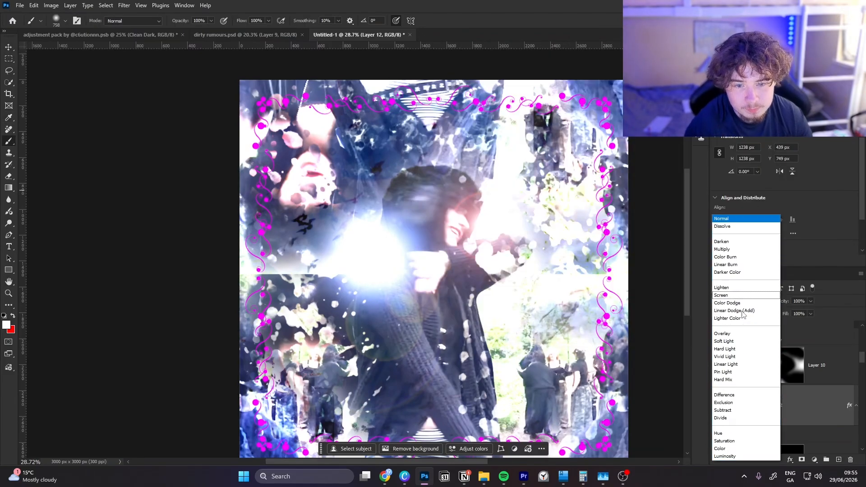
click(742, 312)
mouse_move(785, 313)
mouse_down()
mouse_move(750, 314)
mouse_move(785, 318)
mouse_up()
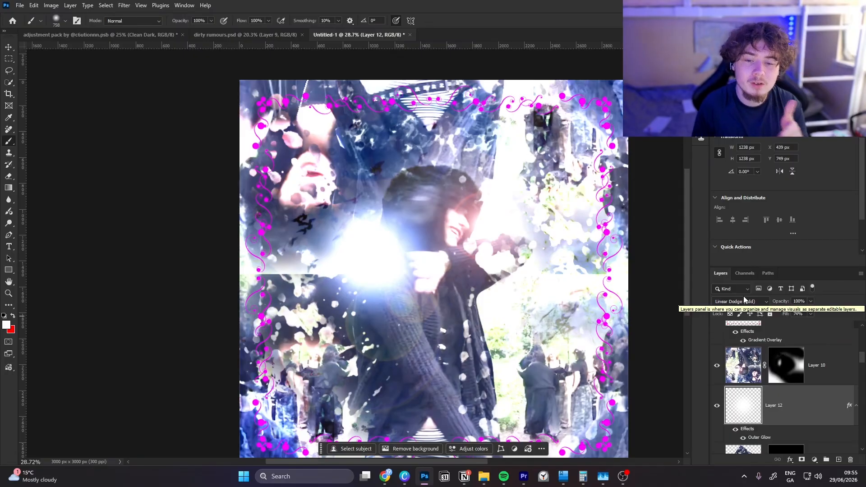
Stamp all visible layers into a new layer above Exposure 1 and convert it to a smart object.
scroll(764, 349, down, 3)
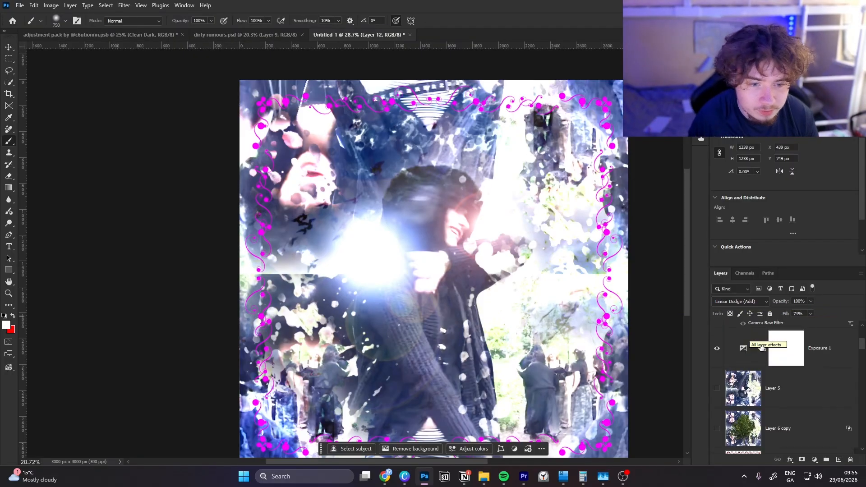
scroll(773, 376, down, 2)
click(812, 397)
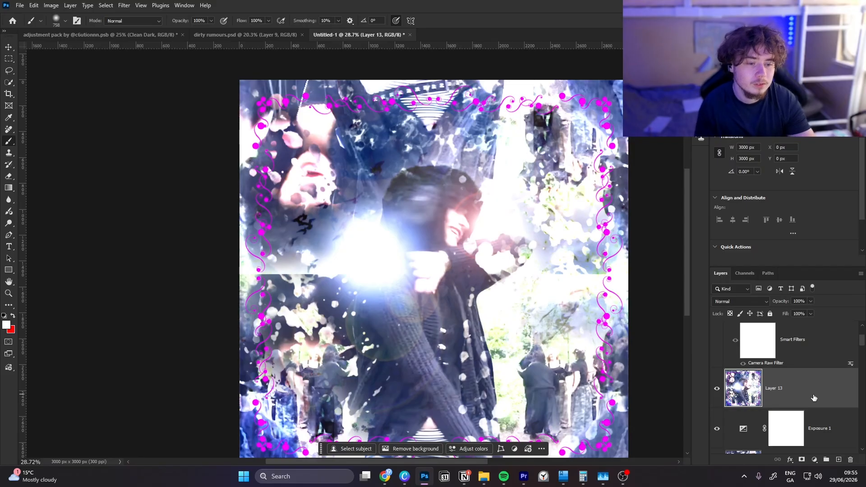
right_click(815, 398)
click(815, 331)
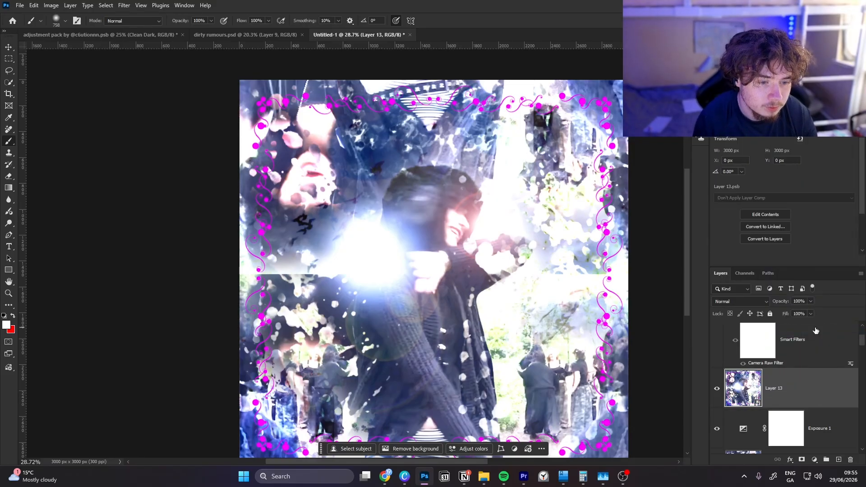
Examine the whole collage at different zoom levels and compare it with the cover in dirty rumours.psd.
scroll(557, 275, down, 1)
scroll(551, 277, down, 1)
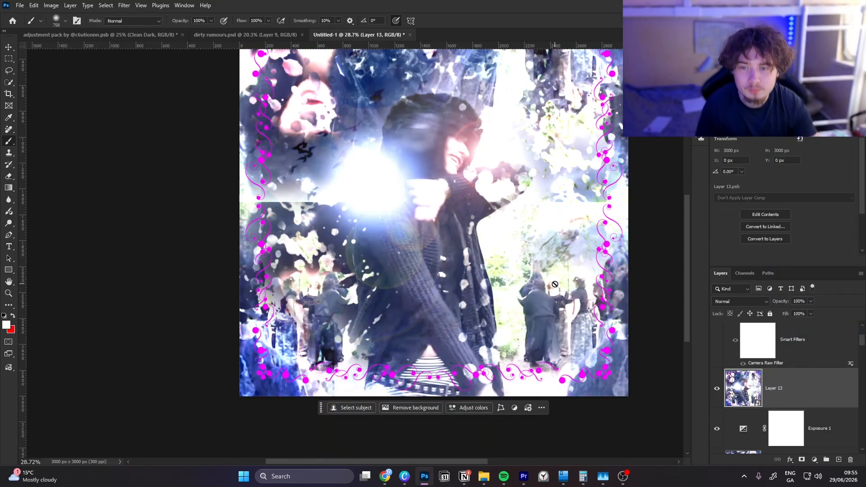
drag(556, 295, 526, 290)
scroll(526, 289, right, 2)
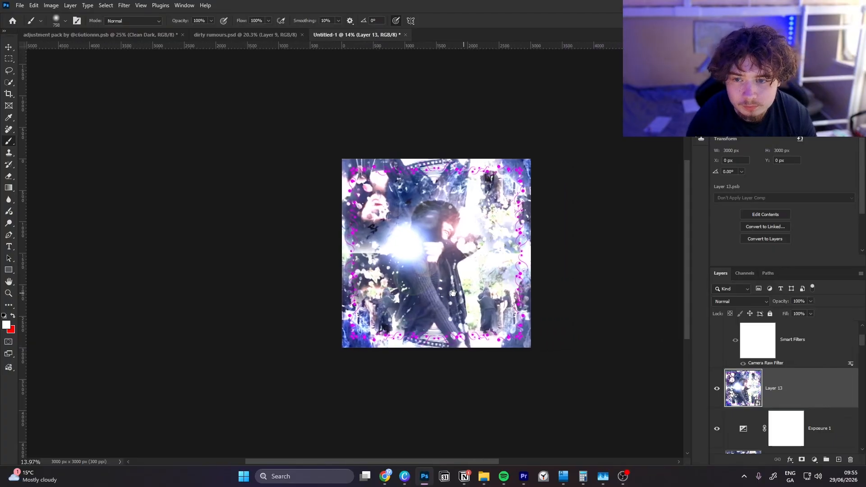
scroll(516, 289, up, 3)
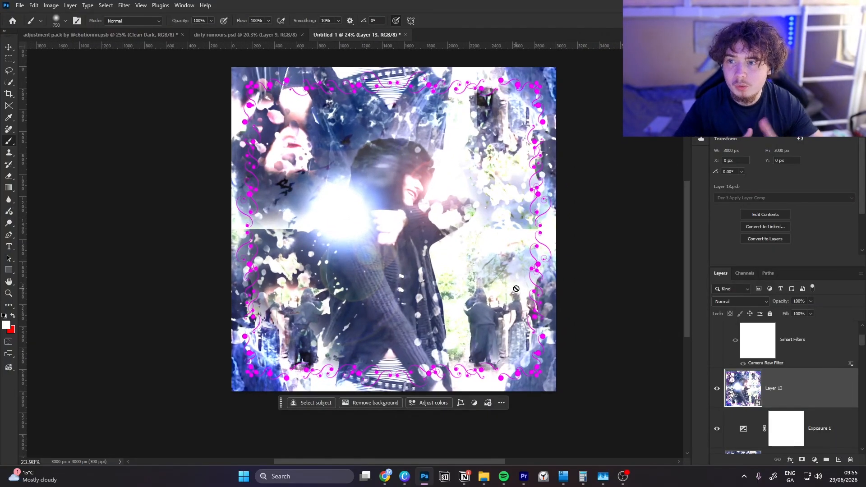
click(231, 37)
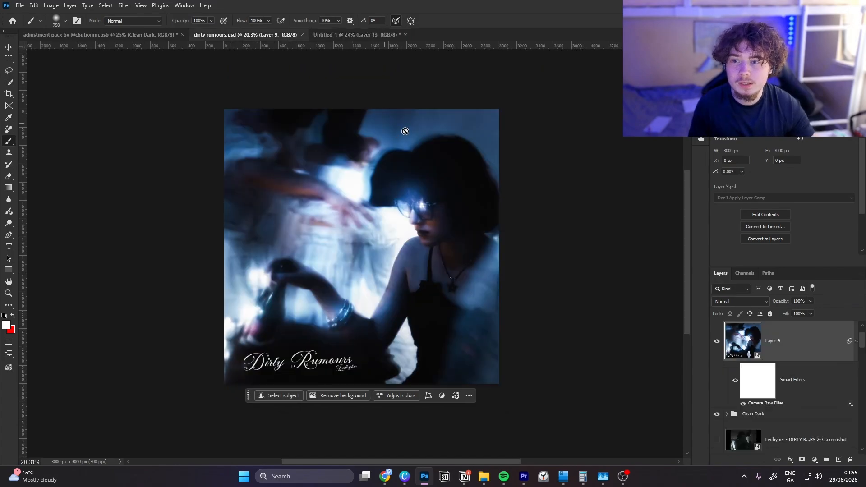
click(371, 35)
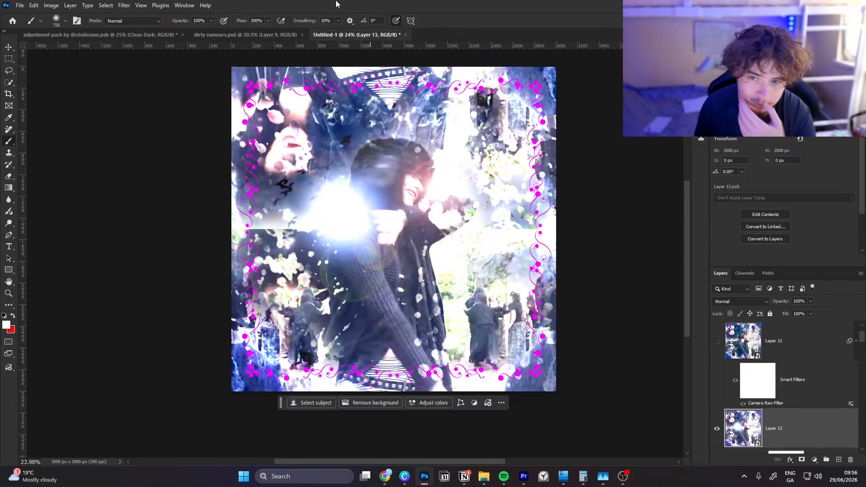
click(227, 35)
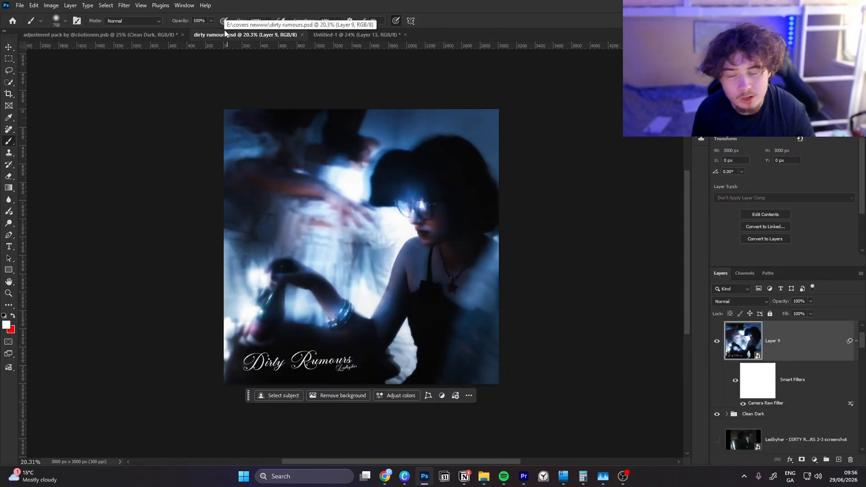